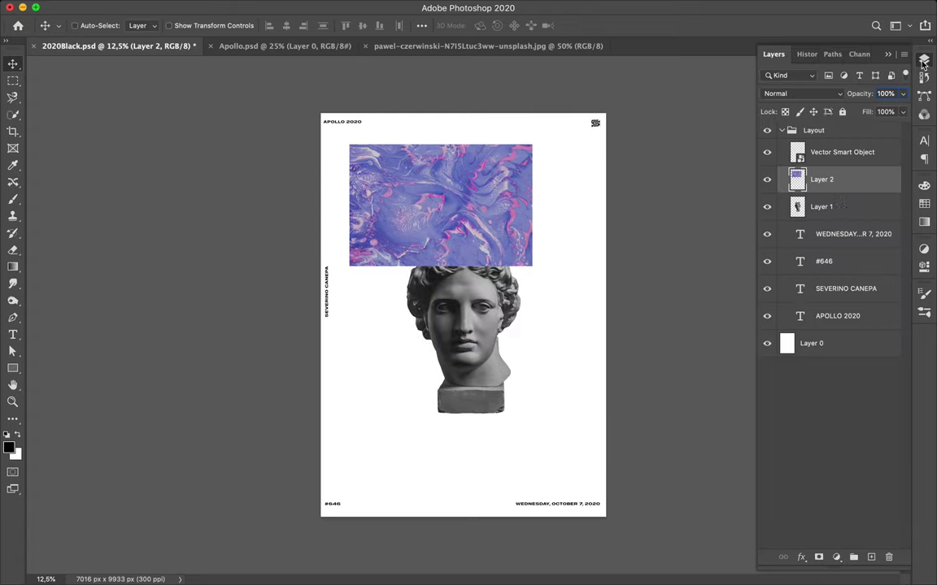
- Move the marble texture and statue head layers beneath the text layers
left_click_drag(810, 207, 813, 342)
left_click(811, 289)
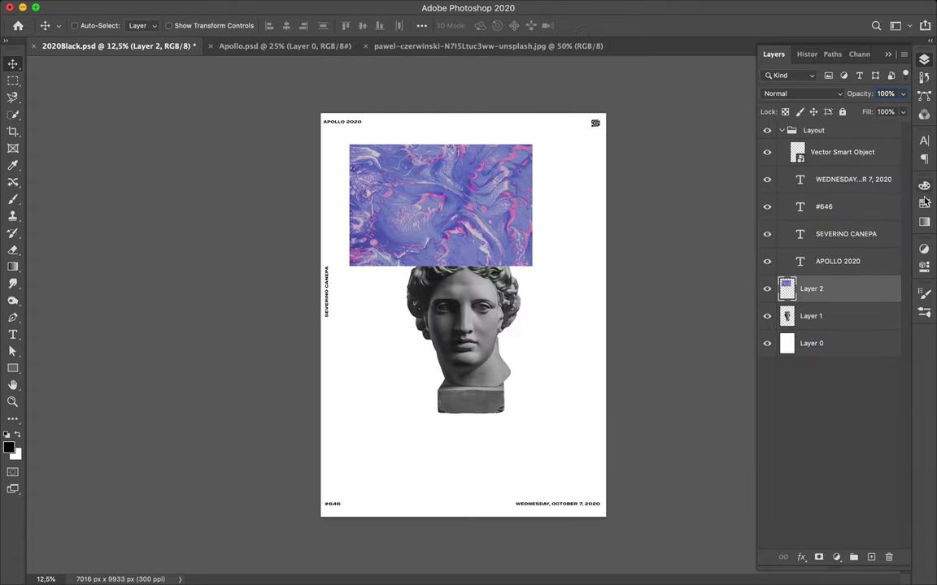
left_click(836, 557)
key("Escape")
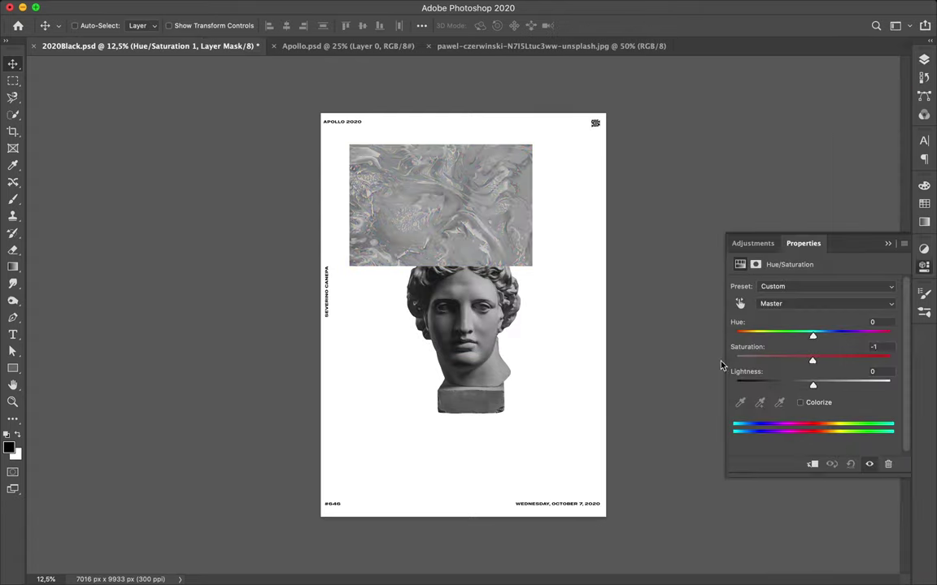
- Add a high-contrast Levels adjustment with white input 208 to the marble, and merge it into the layer
left_click(836, 370)
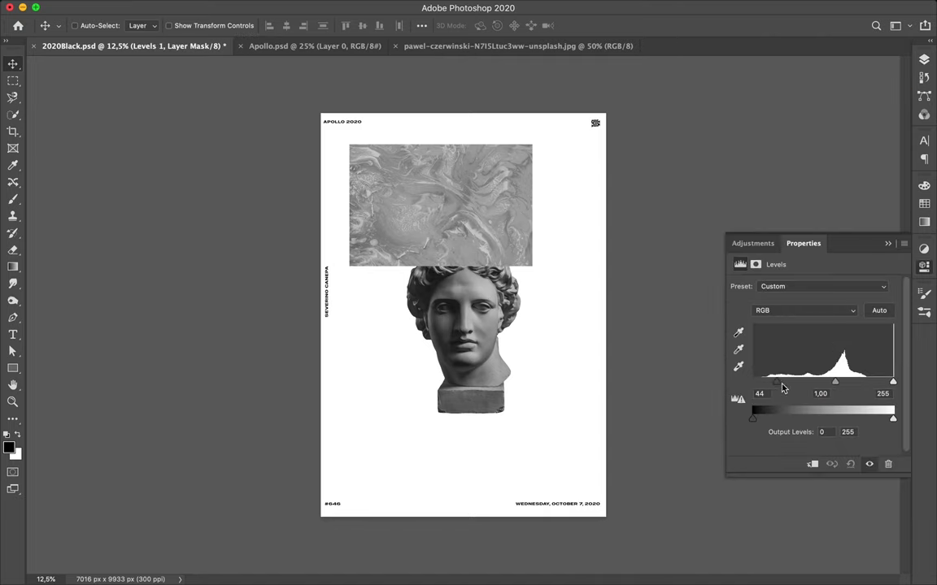
left_click_drag(753, 381, 793, 382)
left_click_drag(893, 381, 867, 383)
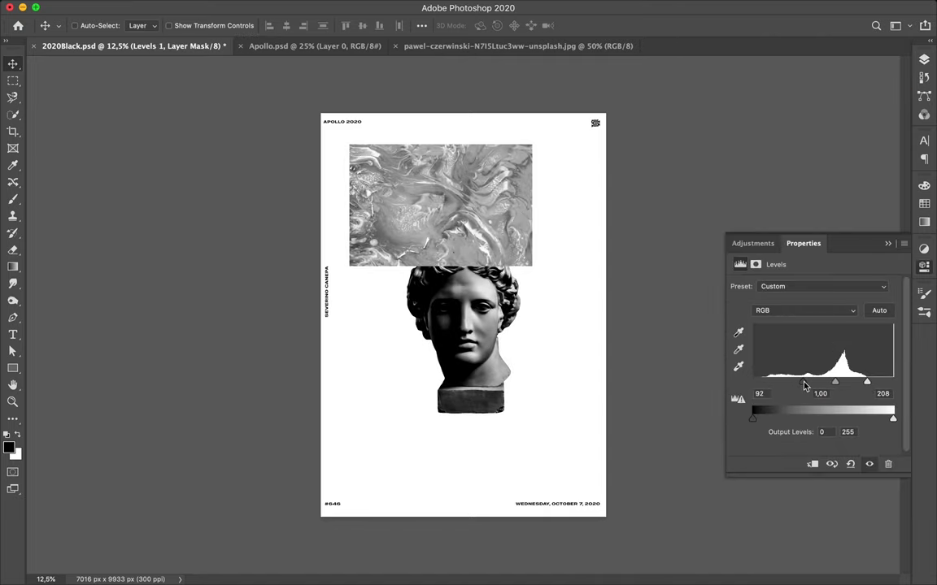
left_click_drag(806, 382, 824, 382)
left_click(833, 346, "shift")
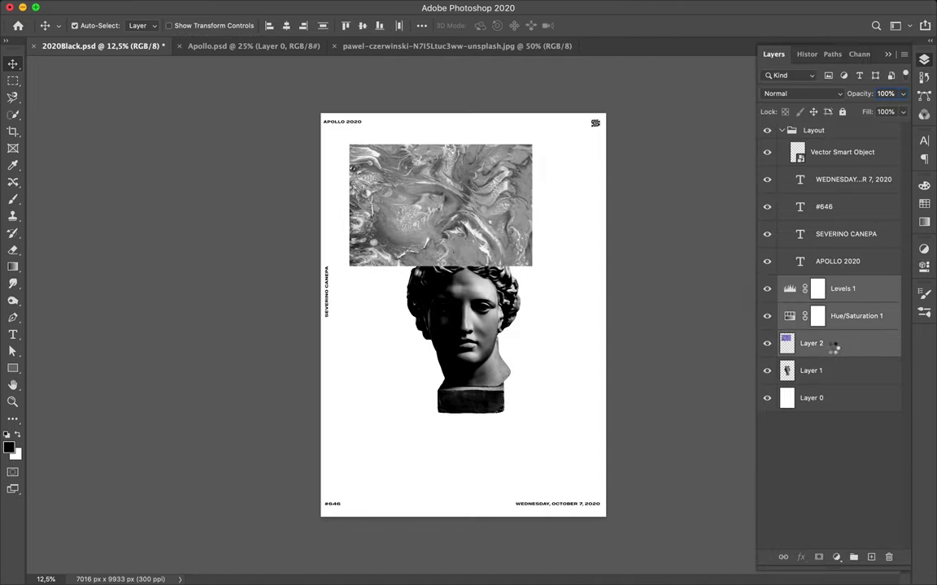
key("super+e")
- Add a Levels adjustment above the statue head with black input level 12
left_click(810, 370)
left_click(836, 557)
left_click(850, 388)
left_click_drag(753, 382, 760, 382)
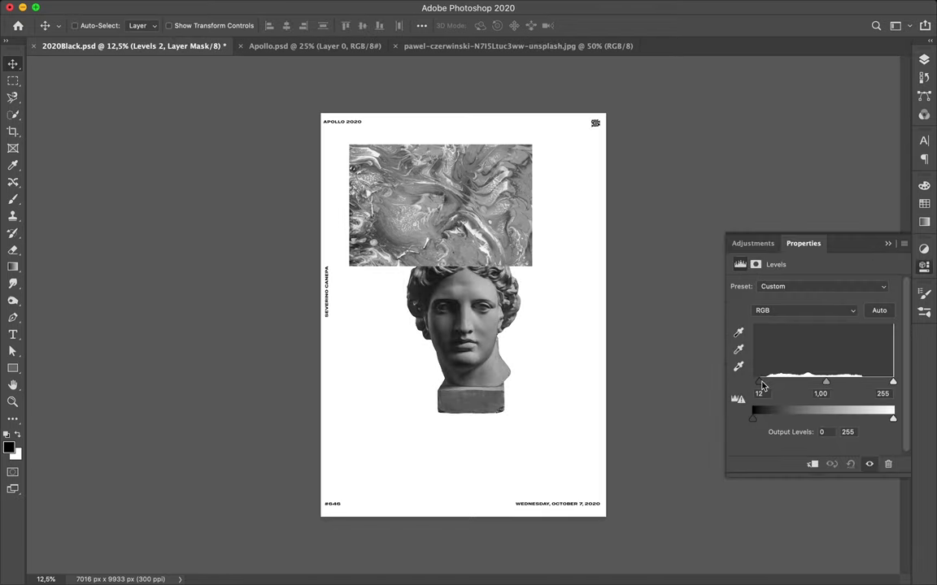
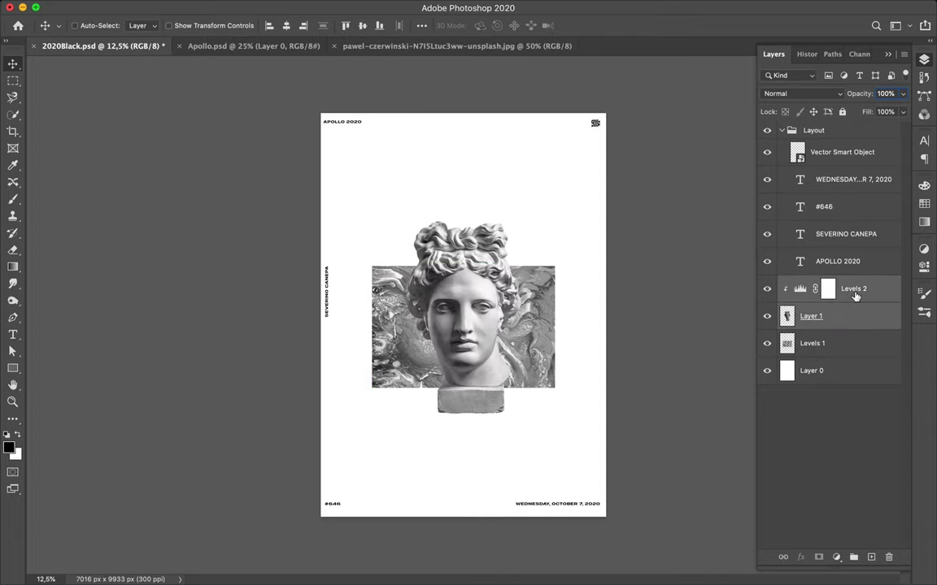
- Merge the bust layer and its Levels 2 adjustment into a single Levels 2 layer
left_click(854, 291, "shift")
key("super+e")
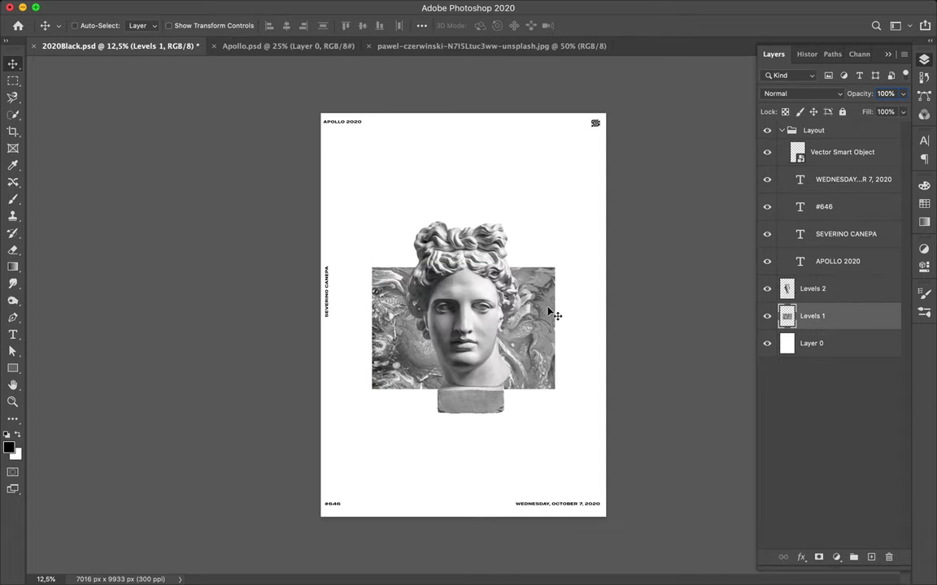
key("super+z")
left_click(846, 316)
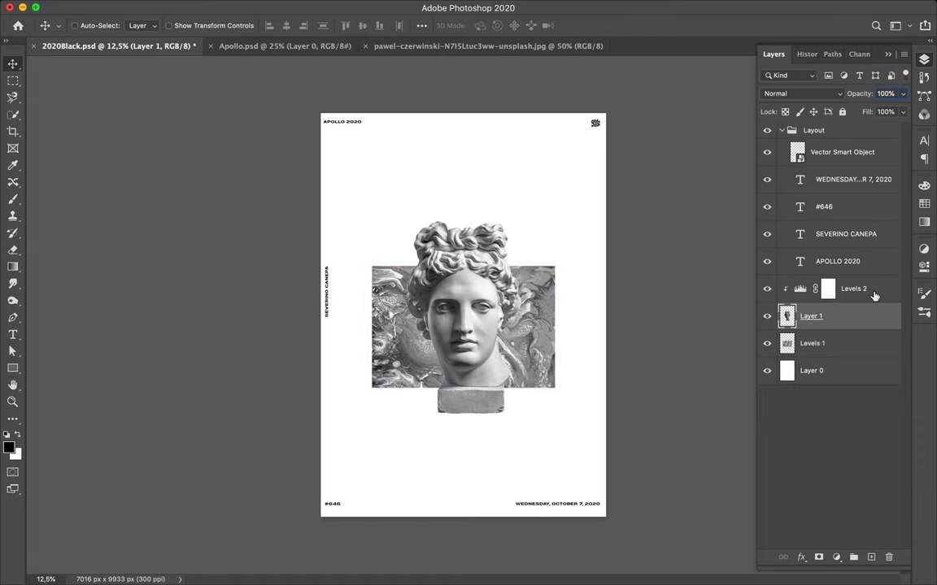
left_click(870, 290, "shift")
key("super+e")
scroll(518, 309, "up", 1)
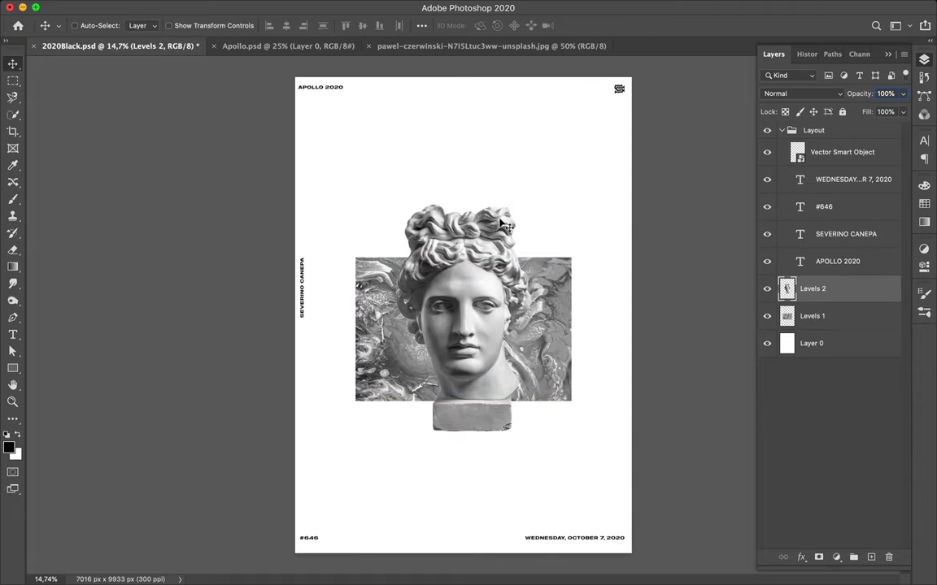
- Load the 99 px Dry Brush preset with black as the foreground colour
key("b")
left_click(93, 25)
scroll(77, 244, "down", 5)
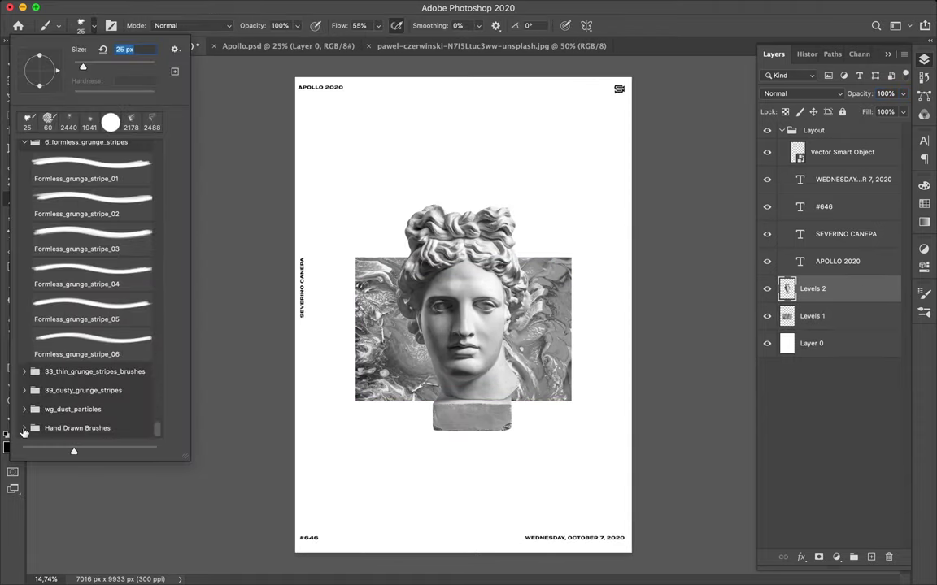
scroll(94, 368, "down", 3)
left_click(89, 293)
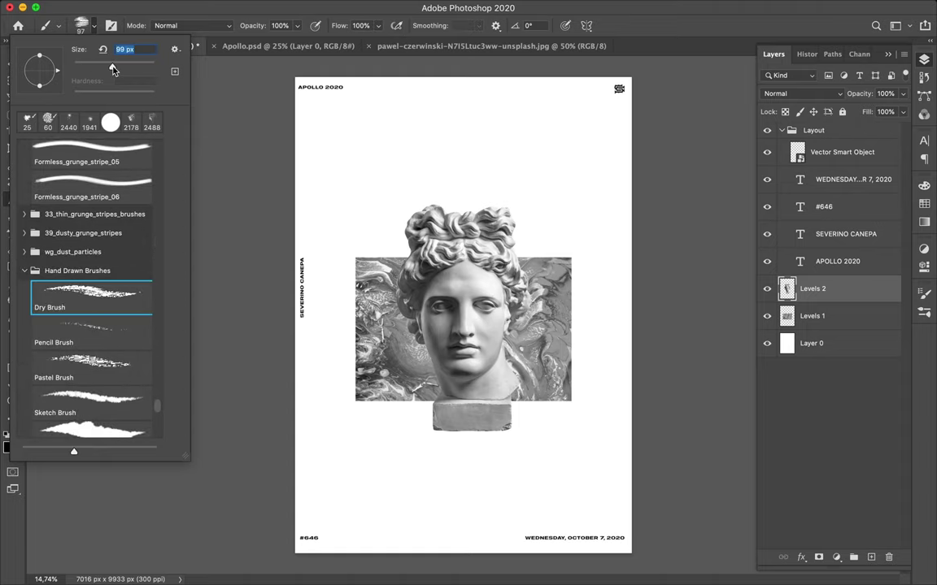
left_click(8, 447)
key("Escape")
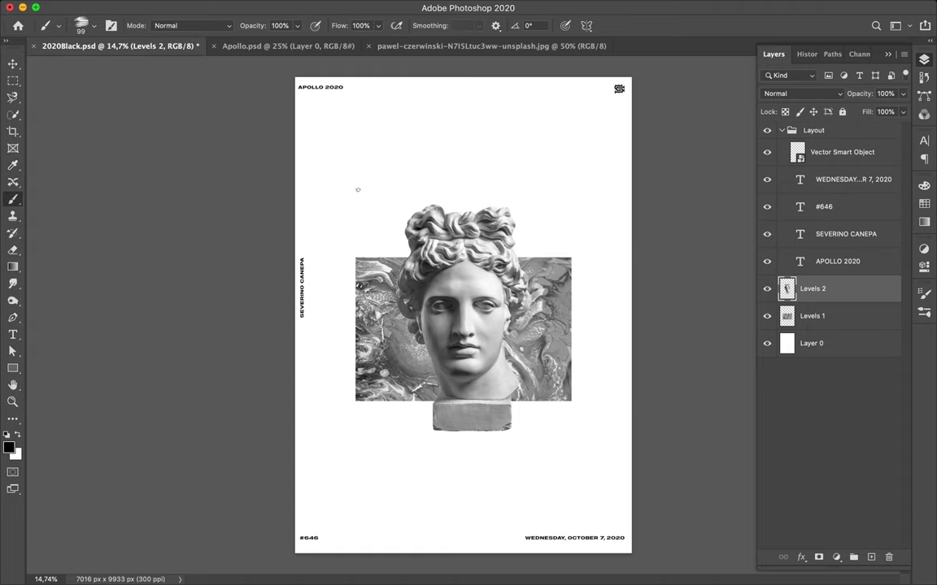
- Add a new empty layer and brush a rough trial APO above the bust
left_click_drag(358, 190, 356, 124)
key("ctrl+z")
left_click(871, 557)
mouse_move(348, 188)
left_mouse_down()
mouse_move(368, 124)
mouse_move(406, 174)
left_mouse_up()
mouse_move(341, 166)
left_mouse_down()
mouse_move(396, 144)
mouse_move(426, 181)
left_mouse_up()
key("F7")
mouse_move(406, 113)
left_mouse_down()
mouse_move(470, 117)
mouse_move(425, 152)
left_mouse_up()
key("F7")
mouse_move(501, 109)
left_mouse_down()
mouse_move(537, 173)
mouse_move(503, 108)
left_mouse_up()
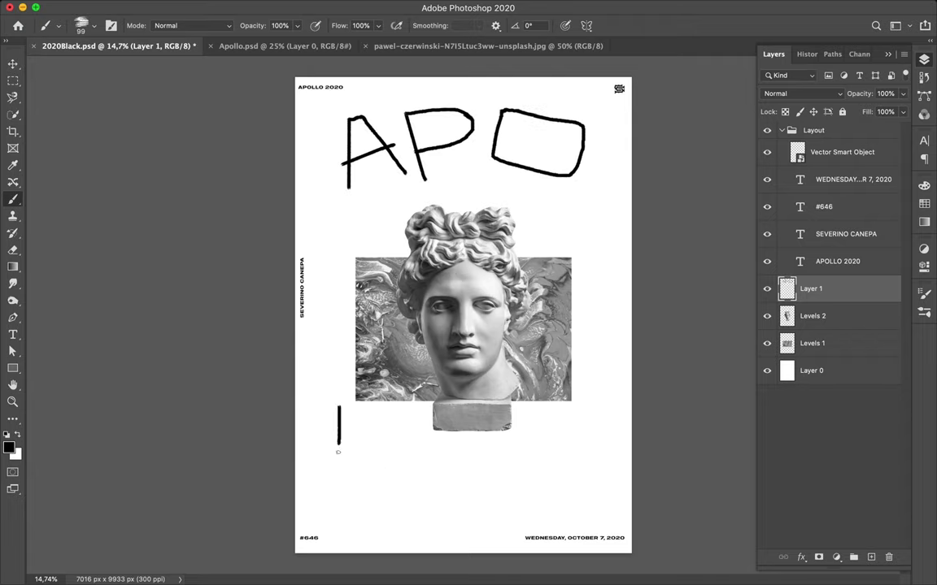
- Brush a trial LLO below the bust, then undo and discard that lettering
mouse_move(338, 452)
left_mouse_down()
mouse_move(382, 513)
mouse_move(414, 512)
left_mouse_up()
left_click_drag(388, 414, 455, 486)
key("super+z")
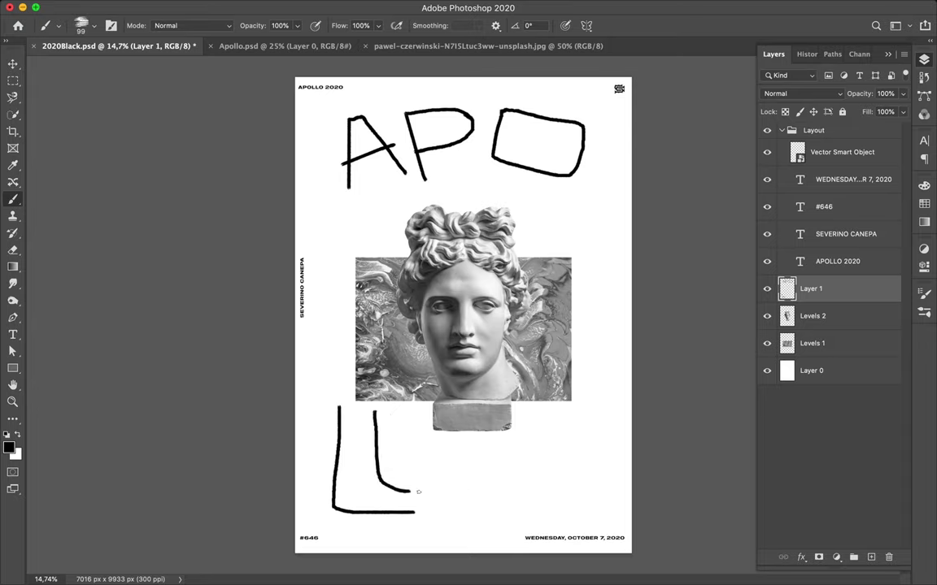
left_click_drag(375, 412, 453, 491)
mouse_move(486, 436)
left_mouse_down()
mouse_move(587, 479)
mouse_move(488, 434)
left_mouse_up()
key("super+z")
key("Delete")
key("super+z")
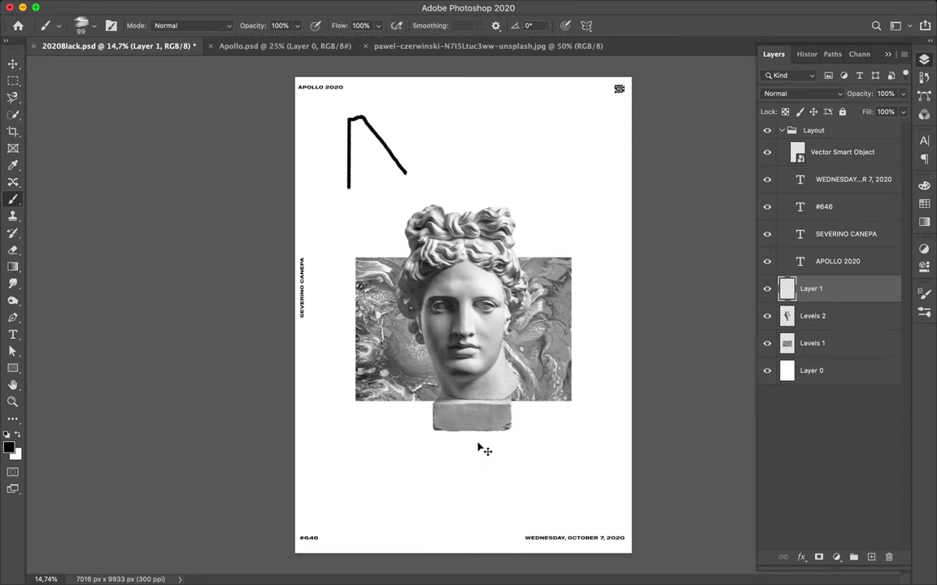
key("super+z")
- Zoom in and paint a circled letter A above the bust
scroll(389, 163, "up", 2)
scroll(390, 167, "up", 2)
scroll(391, 166, "up", 2)
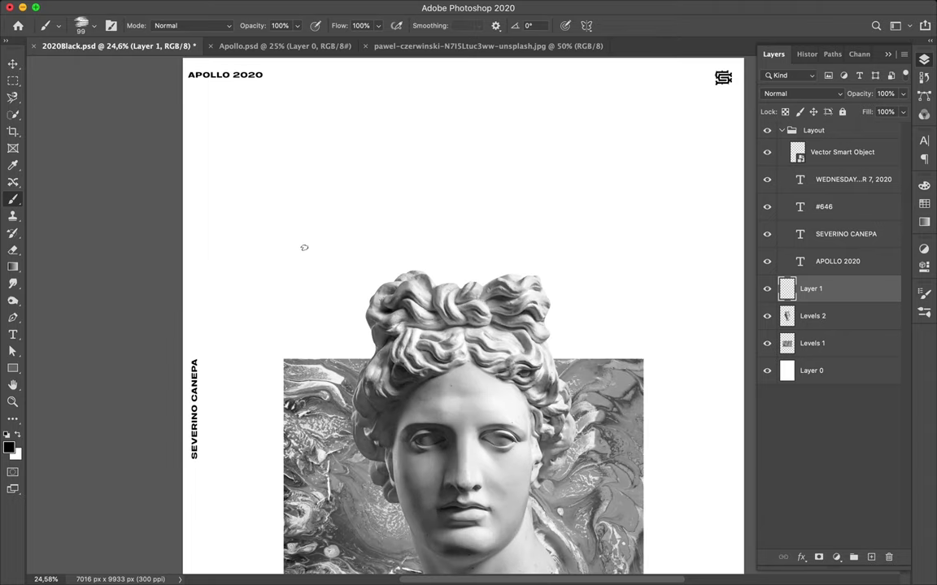
mouse_move(282, 262)
left_mouse_down()
mouse_move(280, 189)
mouse_move(347, 255)
mouse_move(285, 262)
mouse_move(279, 174)
mouse_move(349, 250)
left_mouse_up()
left_click_drag(282, 190, 279, 262)
left_click_drag(265, 226, 310, 221)
mouse_move(332, 188)
left_mouse_down()
mouse_move(318, 265)
mouse_move(358, 240)
left_mouse_up()
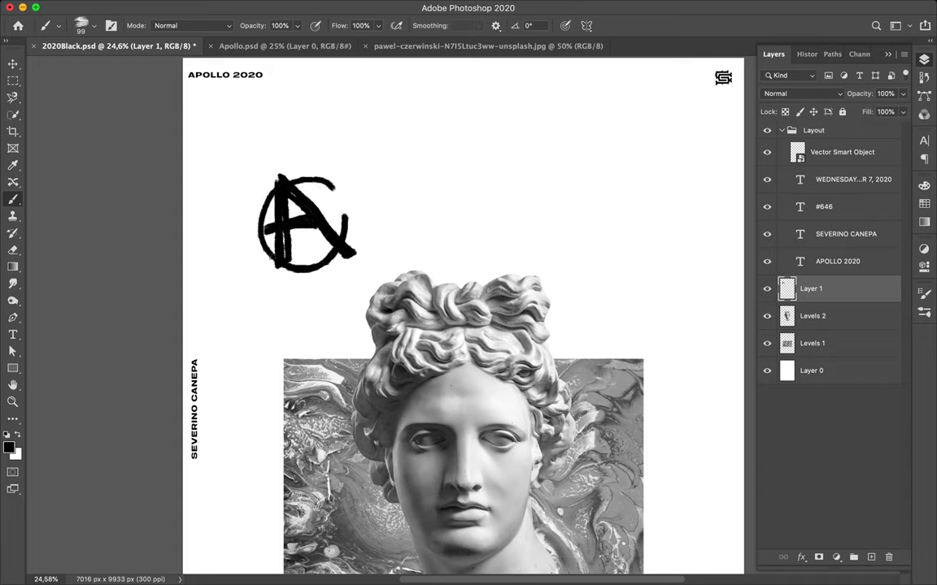
- Paint the P and a marked O, then start the first L on a new layer below
mouse_move(355, 165)
left_mouse_down()
mouse_move(383, 254)
mouse_move(410, 170)
mouse_move(370, 216)
mouse_move(376, 253)
left_mouse_up()
mouse_move(440, 168)
left_mouse_down()
mouse_move(478, 249)
mouse_move(443, 167)
mouse_move(447, 247)
left_mouse_up()
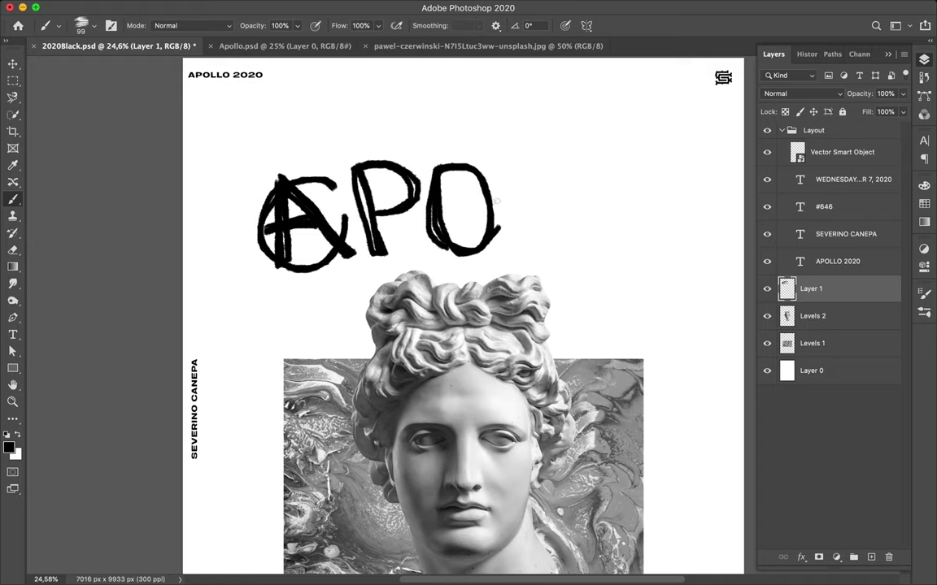
left_click_drag(455, 148, 456, 155)
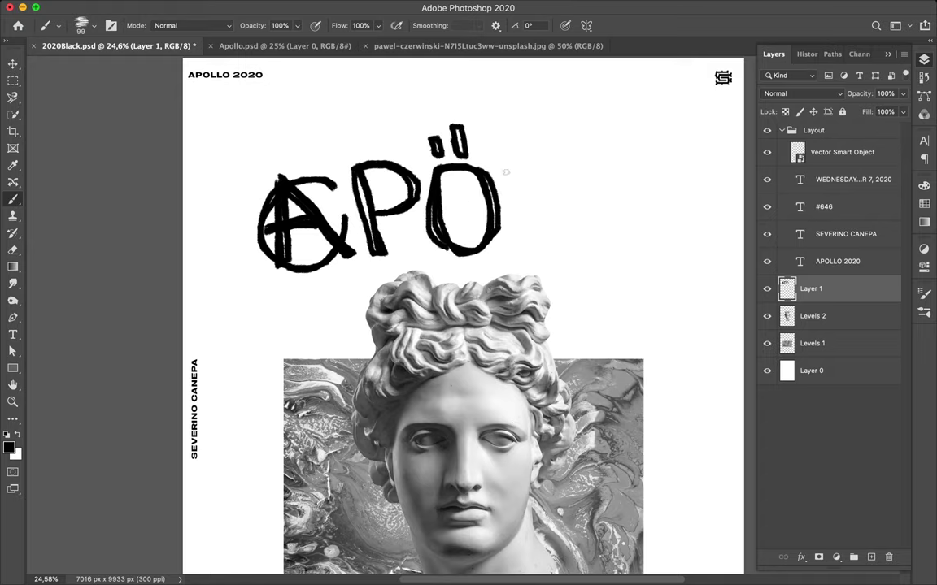
left_click(871, 557)
scroll(570, 326, "down", 5)
mouse_move(377, 317)
left_mouse_down()
mouse_move(378, 348)
mouse_move(412, 394)
left_mouse_up()
- Paint the second L and a hatched O with rays beneath the bust
mouse_move(424, 343)
left_mouse_down()
mouse_move(461, 424)
mouse_move(424, 427)
left_mouse_up()
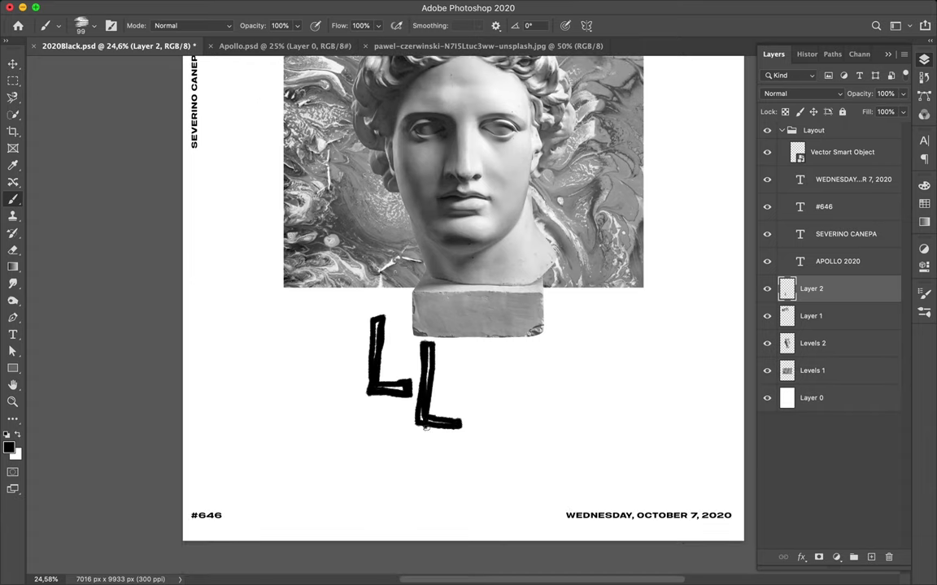
mouse_move(474, 364)
left_mouse_down()
mouse_move(550, 370)
mouse_move(488, 355)
mouse_move(497, 360)
left_mouse_up()
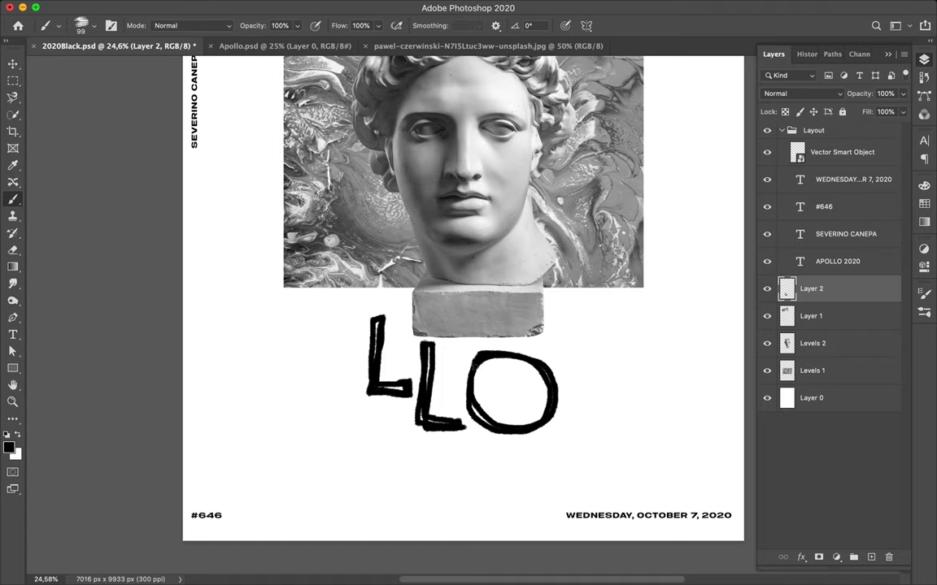
left_click_drag(480, 411, 524, 358)
left_click_drag(496, 427, 553, 376)
scroll(560, 404, "down", 2)
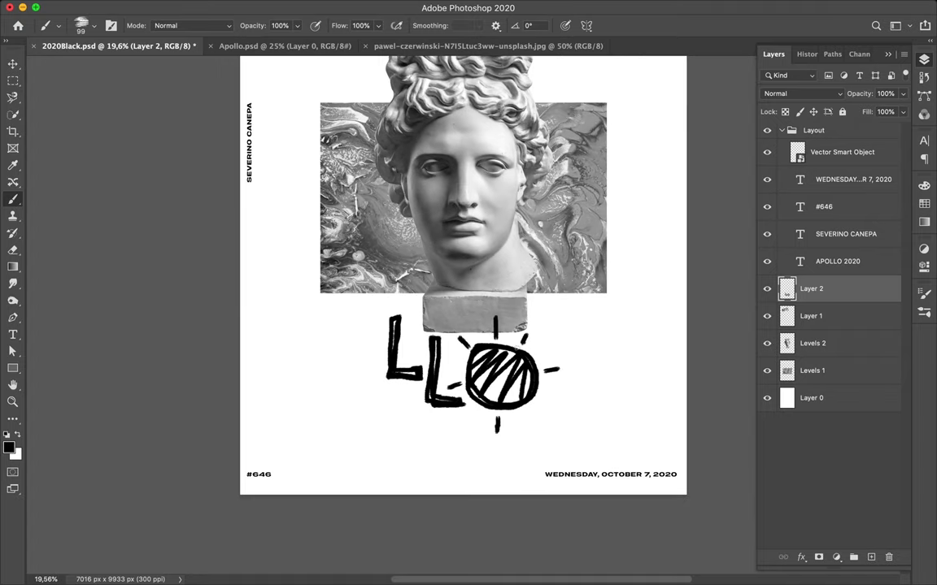
scroll(464, 325, "up", 5)
- Finish naming the lower lettering layer LLO and the upper layer APO
type("O")
left_click(814, 317)
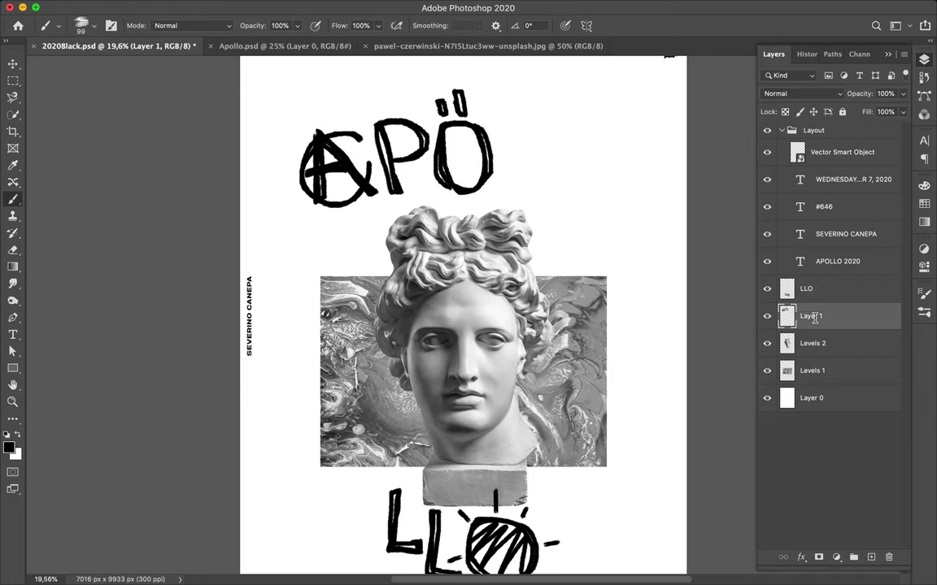
type("APO")
key("Return")
key("v")
- Open the recent reference poster and bring its striped rectangle layer in, hidden
left_click(103, 8)
mouse_move(130, 71)
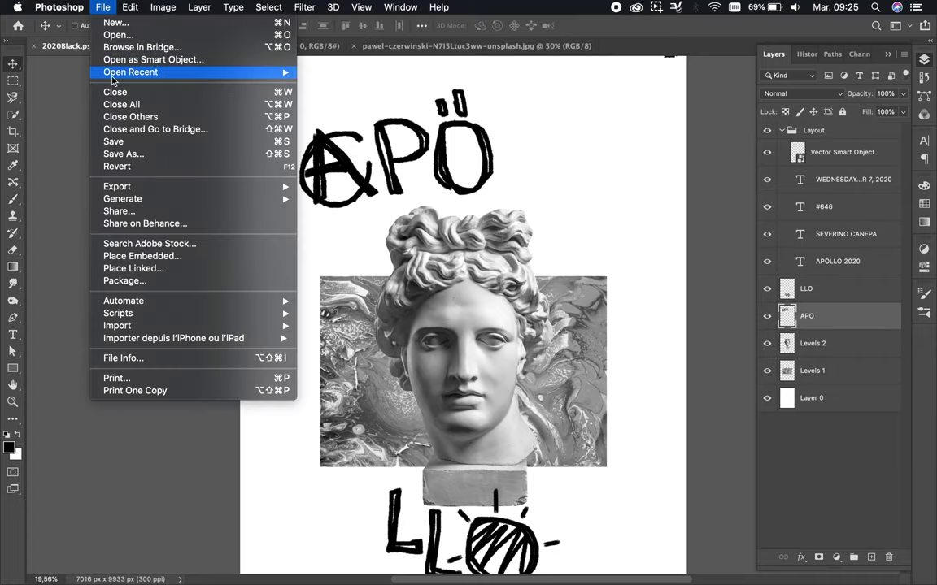
left_click(370, 112)
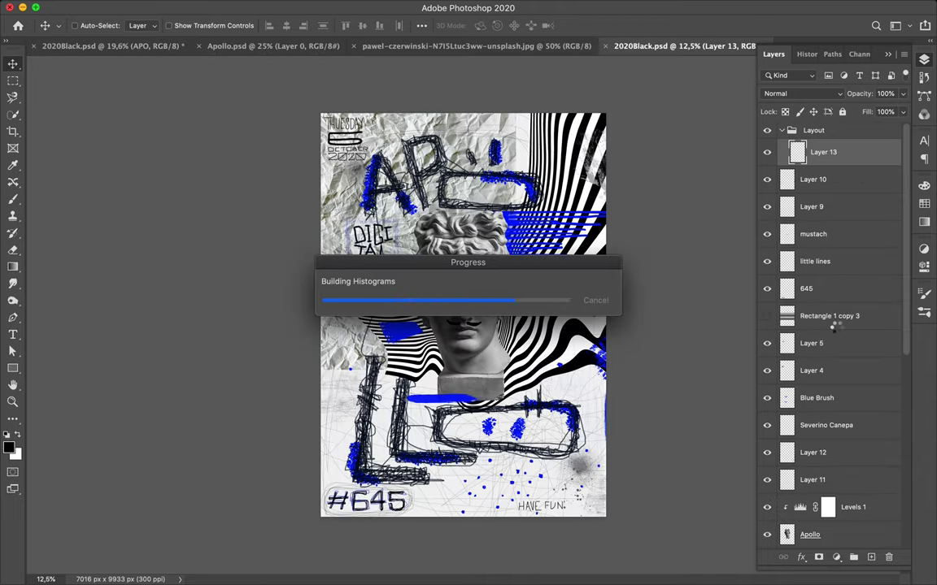
left_click(829, 315)
left_click(139, 46)
left_click(767, 316)
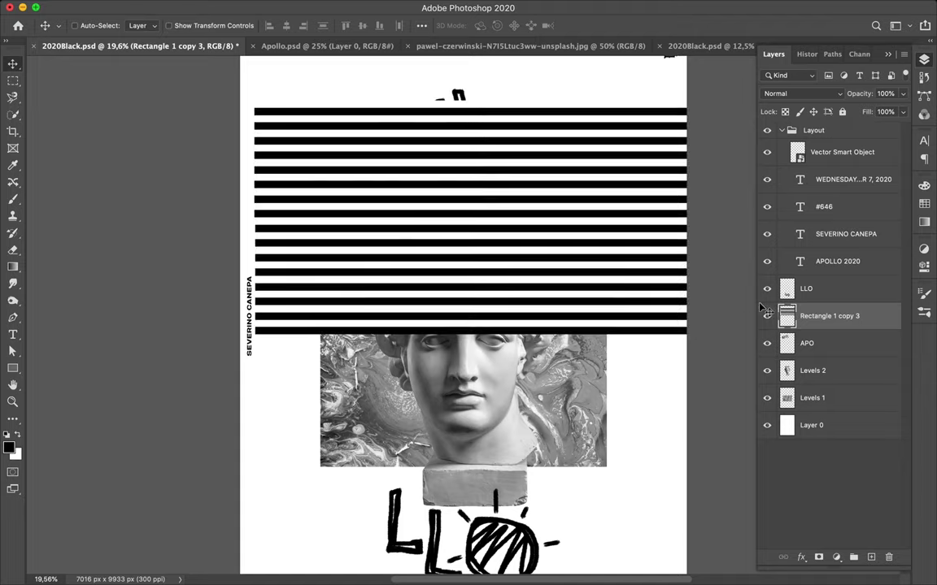
scroll(359, 195, "up", 2)
scroll(360, 195, "down", 2)
scroll(246, 361, "up", 3)
- With the brush active, add a new layer positioned above LLO
key("b")
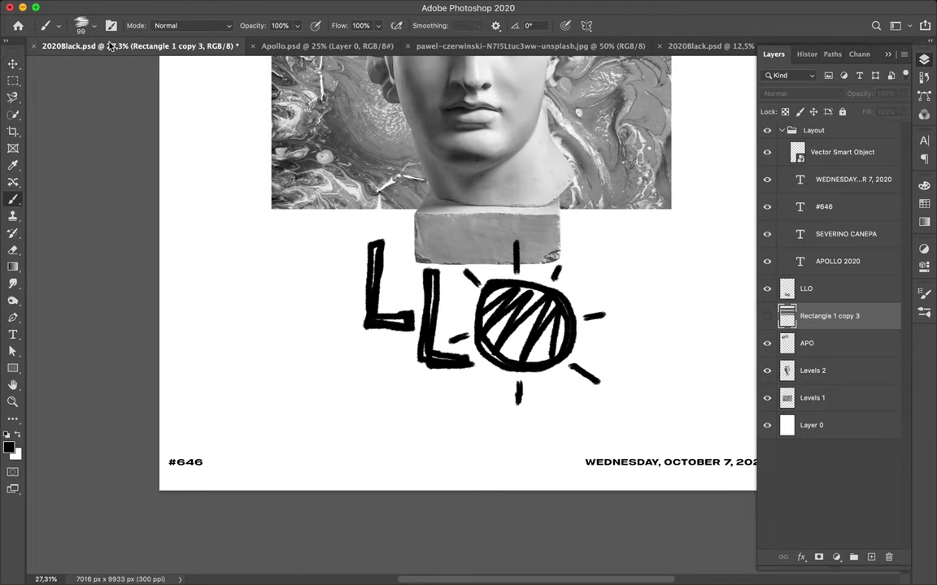
left_click(80, 26)
left_click(871, 557)
left_click_drag(826, 320, 827, 280)
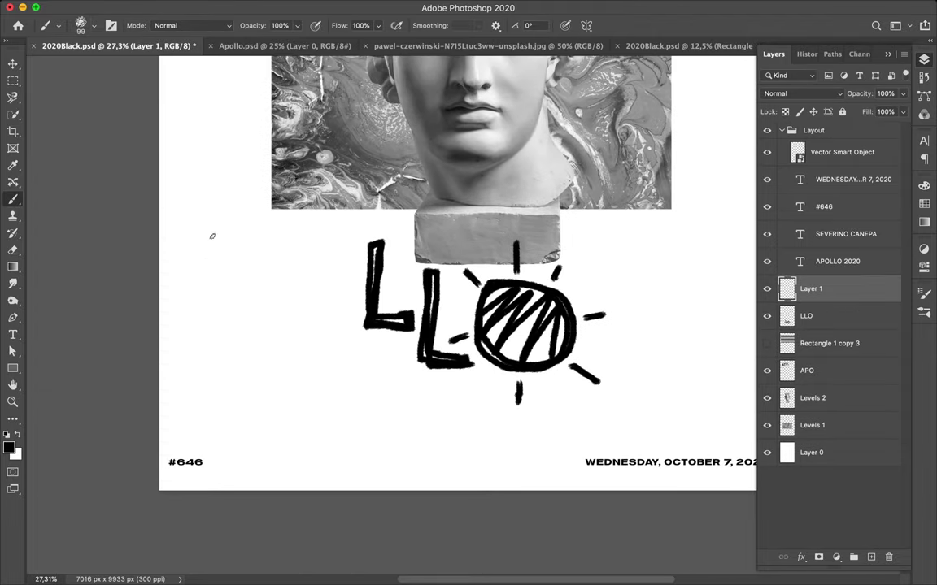
- Paint the digits 646 left of LLO, scribbling inside the 6 and 4
mouse_move(212, 236)
left_mouse_down()
mouse_move(204, 329)
mouse_move(205, 279)
left_mouse_up()
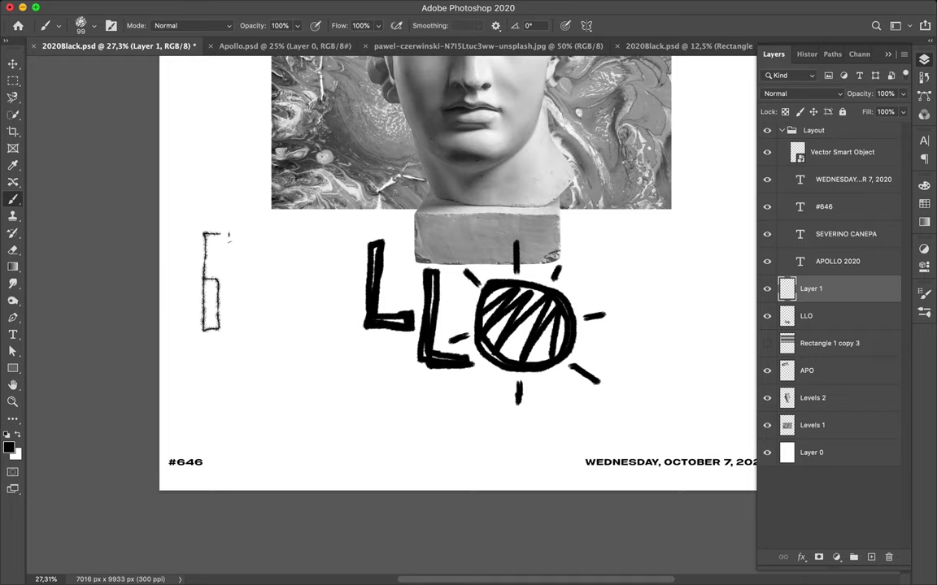
left_click_drag(228, 235, 243, 332)
left_click_drag(252, 237, 263, 329)
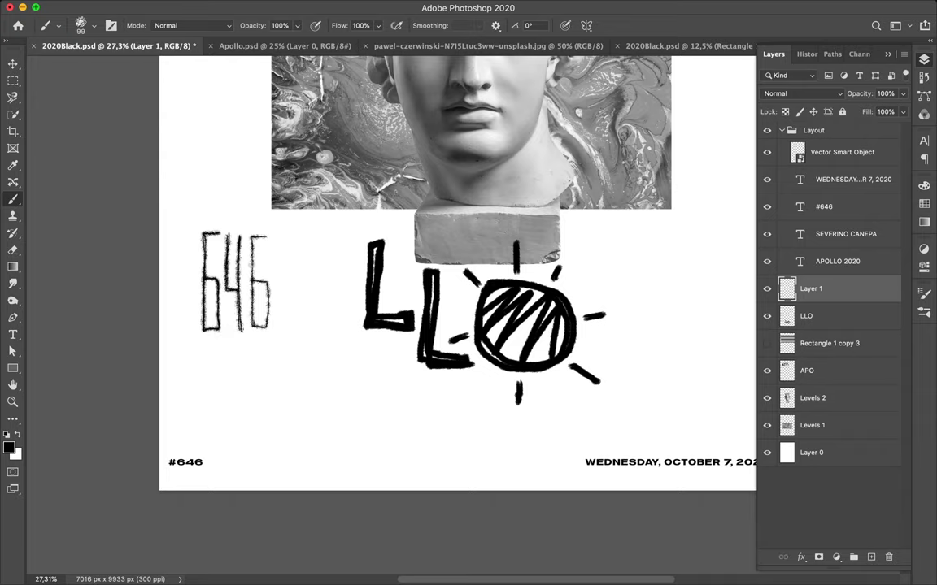
left_click_drag(205, 286, 218, 309)
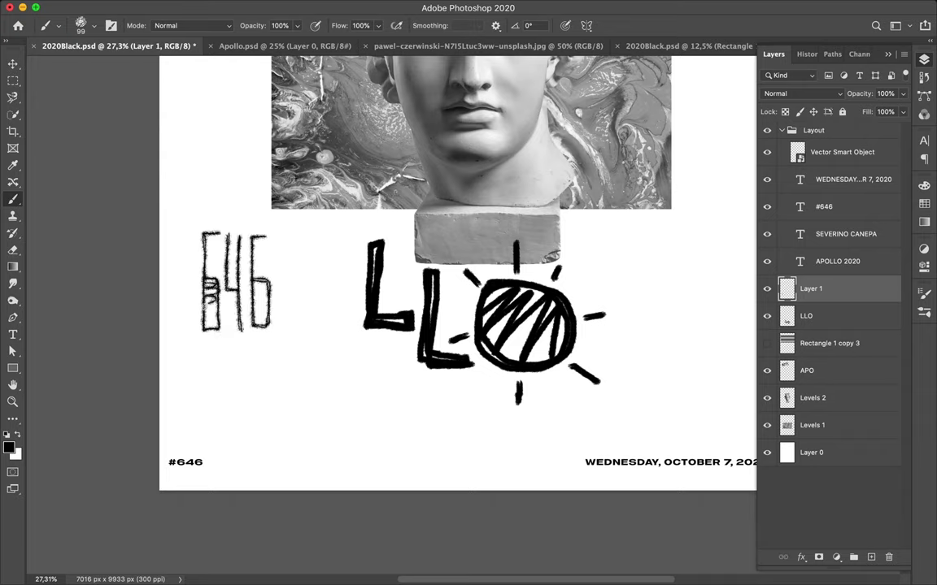
mouse_move(224, 257)
left_mouse_down()
mouse_move(235, 294)
mouse_move(244, 252)
left_mouse_up()
key("super+0")
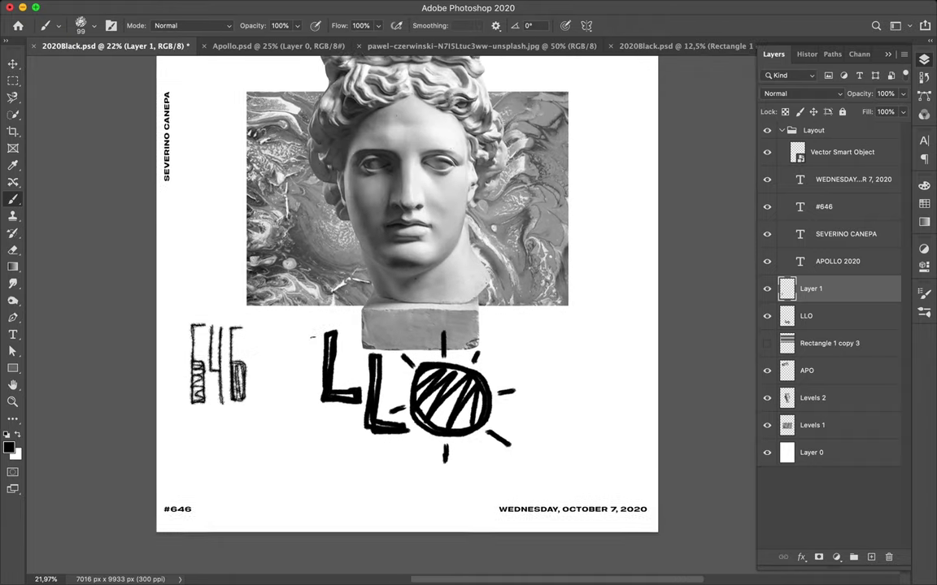
- Name the number layer 646 and add a new layer named LLO Small
left_click(82, 26)
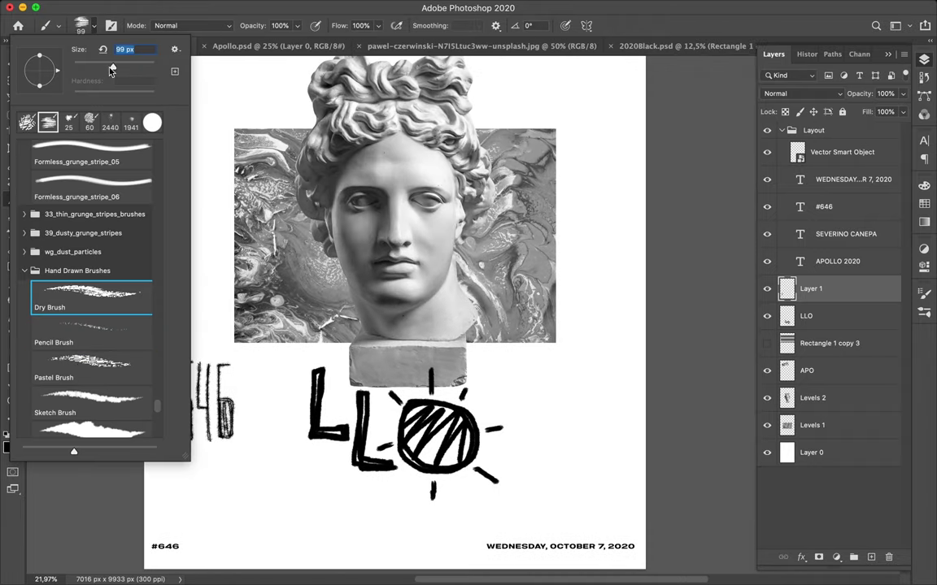
scroll(326, 434, "up", 5)
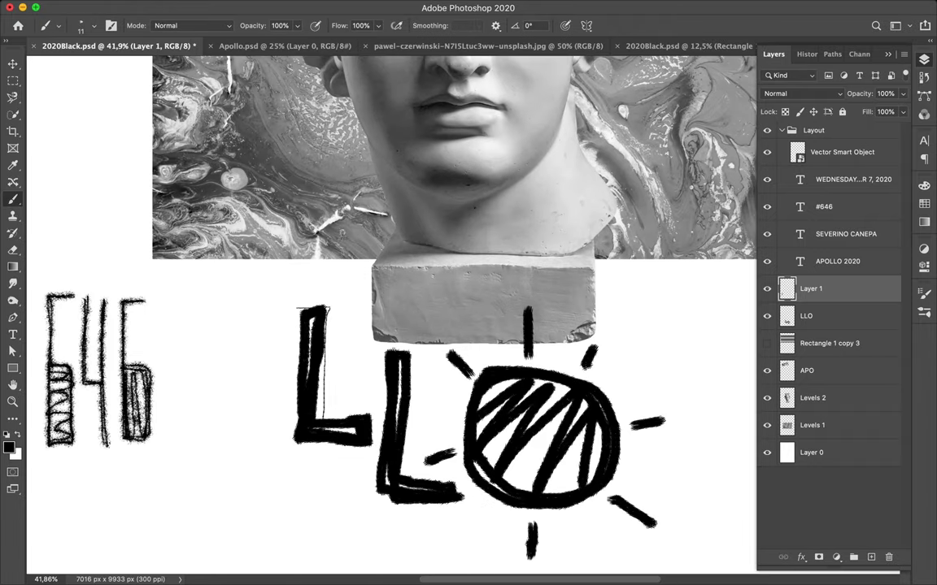
double_click(811, 288)
type("646")
left_click(840, 329)
left_click(871, 557)
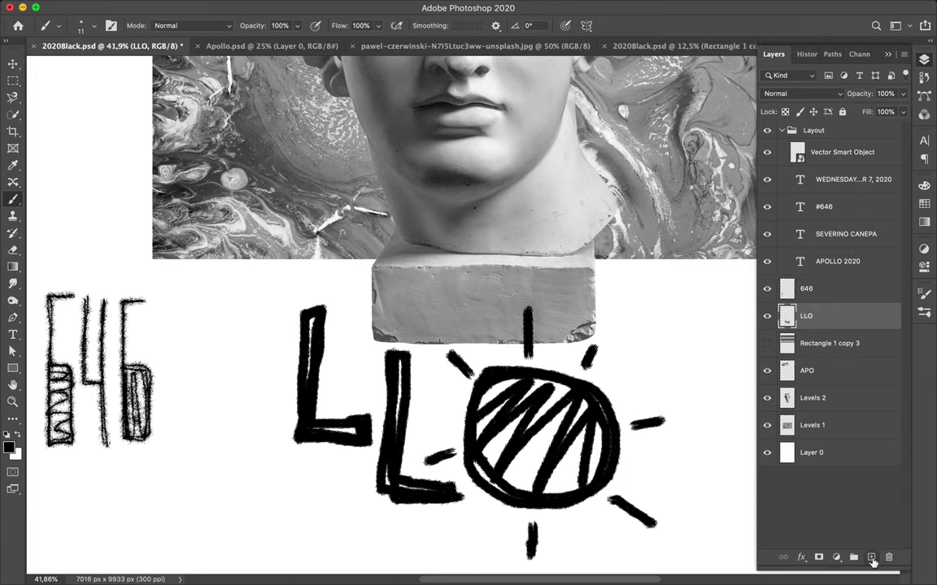
double_click(805, 315)
type("LLO Small")
key("Return")
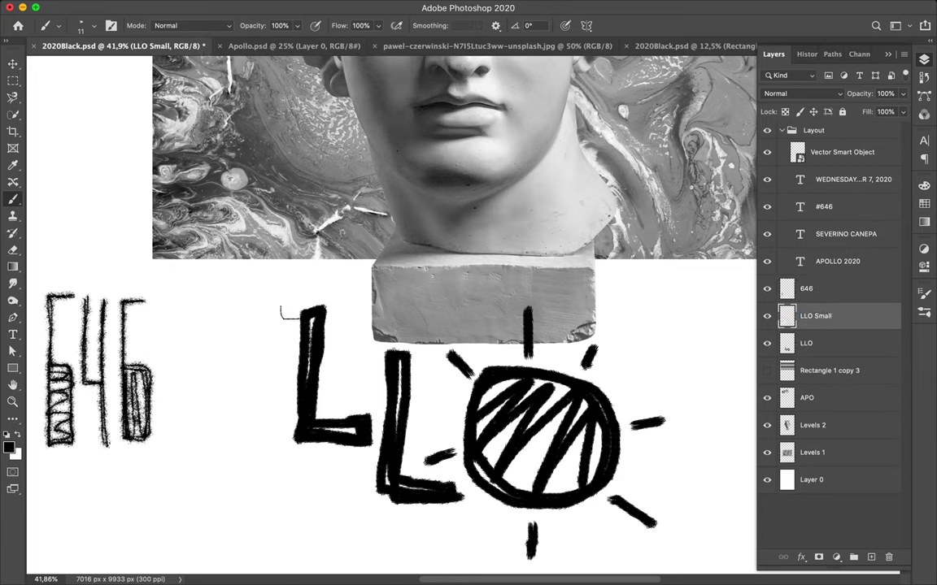
- Sketch thin outlines, a small box and scribbles around the first L
left_click_drag(291, 301, 291, 423)
mouse_move(326, 299)
left_mouse_down()
mouse_move(326, 410)
mouse_move(364, 406)
left_mouse_up()
left_click_drag(291, 422, 370, 446)
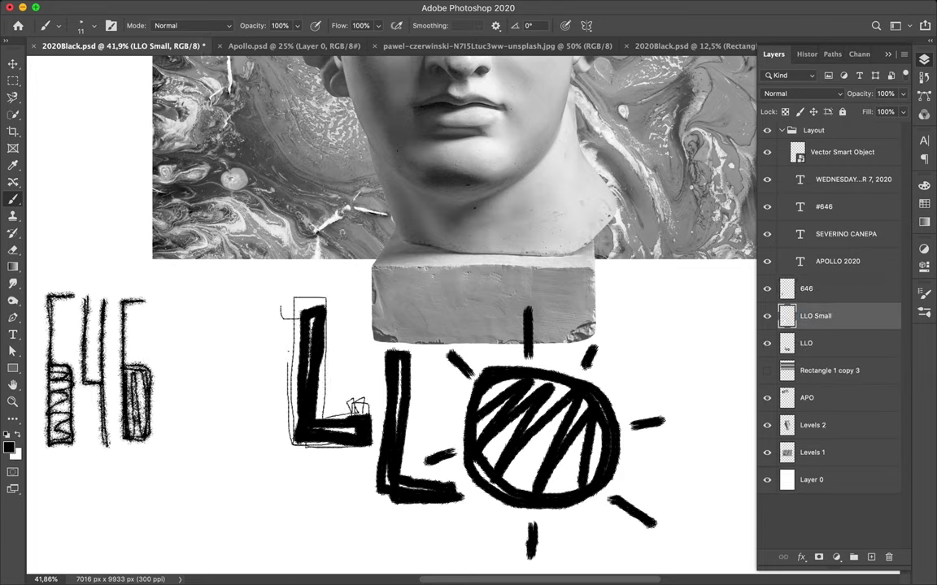
left_click_drag(293, 297, 267, 317)
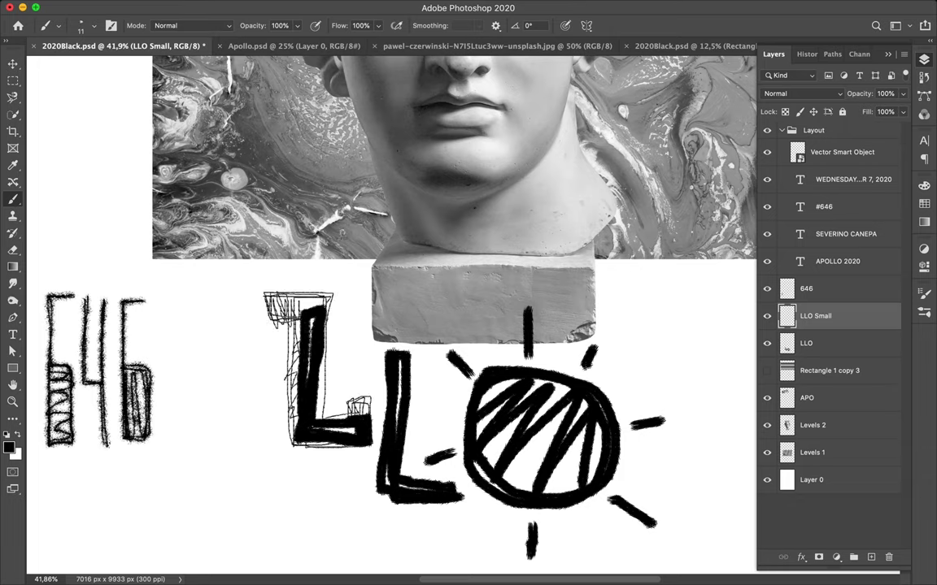
left_click_drag(326, 308, 328, 420)
left_click_drag(294, 278, 291, 378)
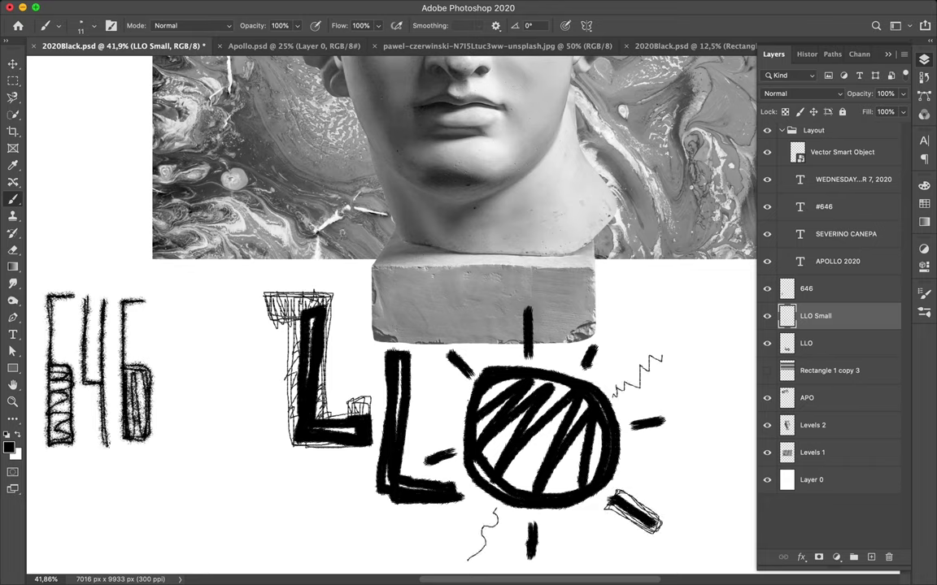
- Switch to an enlarged Hard Round brush
scroll(390, 309, "up", 5)
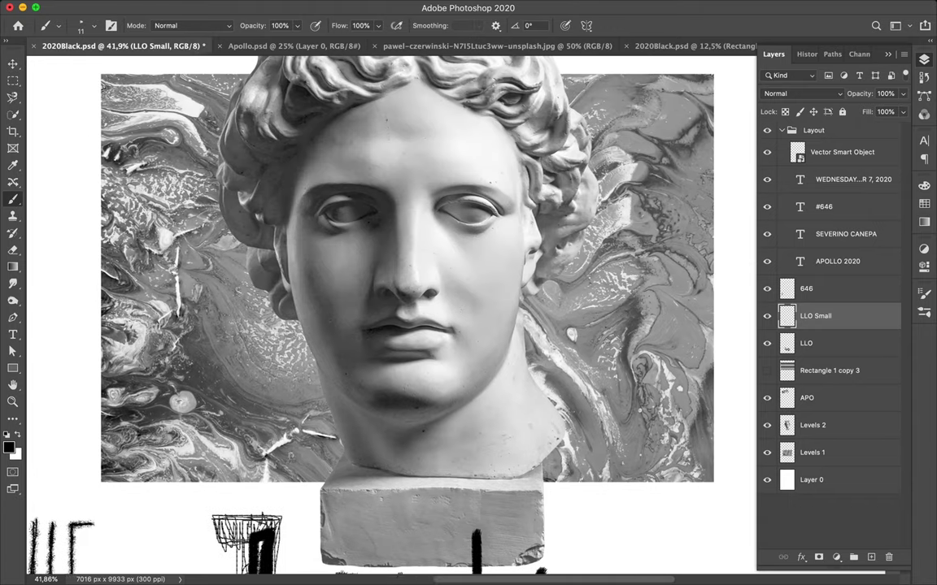
scroll(391, 309, "up", 2)
left_click(93, 25)
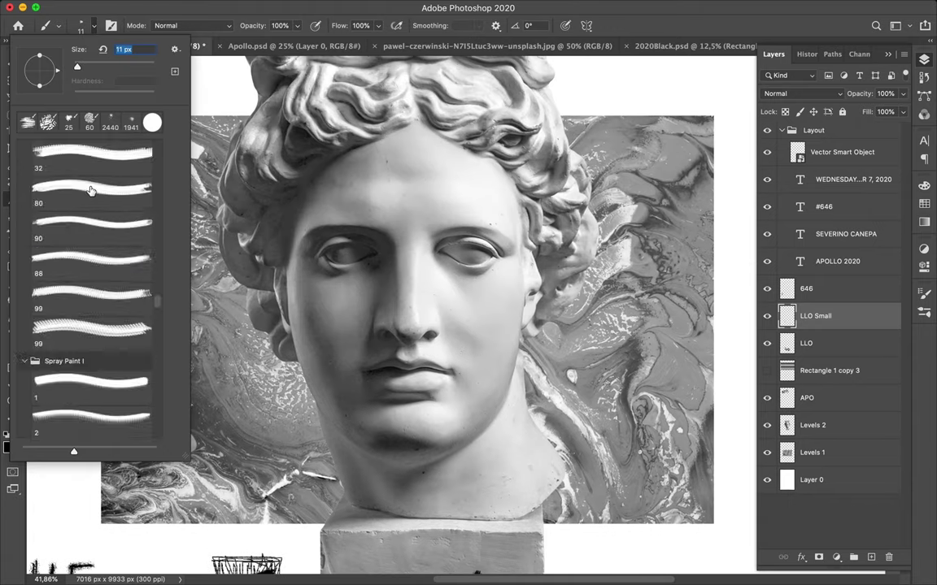
left_click(89, 210)
left_click_drag(85, 69, 95, 69)
key("Return")
- Paint a black sunglasses frame and fill both lenses over the bust's eyes
mouse_move(278, 258)
left_mouse_down()
mouse_move(529, 250)
mouse_move(350, 232)
mouse_move(277, 210)
left_mouse_up()
mouse_move(391, 219)
left_mouse_down()
mouse_move(293, 244)
mouse_move(289, 207)
mouse_move(332, 254)
left_mouse_up()
mouse_move(443, 224)
left_mouse_down()
mouse_move(435, 244)
mouse_move(447, 216)
mouse_move(439, 243)
mouse_move(465, 274)
mouse_move(477, 246)
mouse_move(421, 246)
left_mouse_up()
scroll(448, 271, "down", 2)
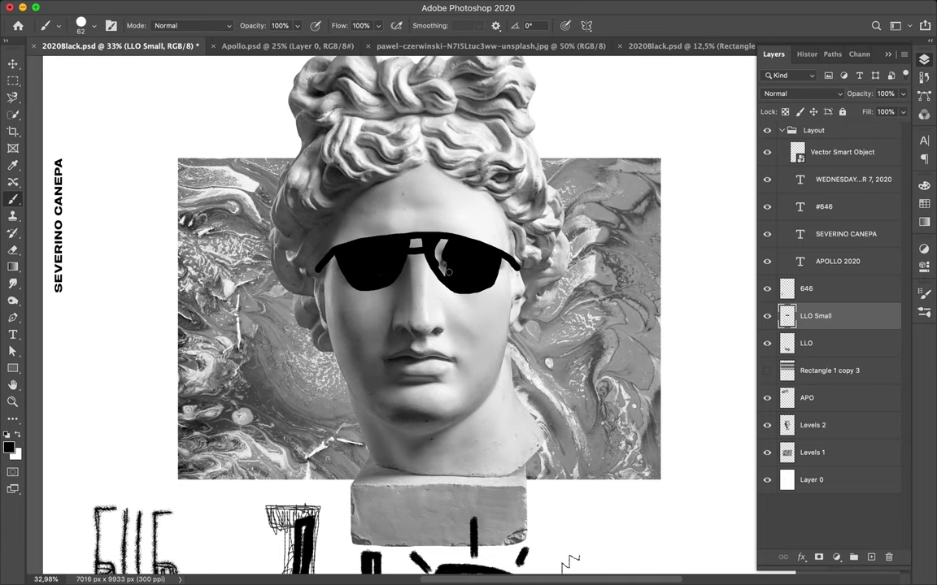
scroll(338, 261, "down", 3)
scroll(419, 440, "up", 2)
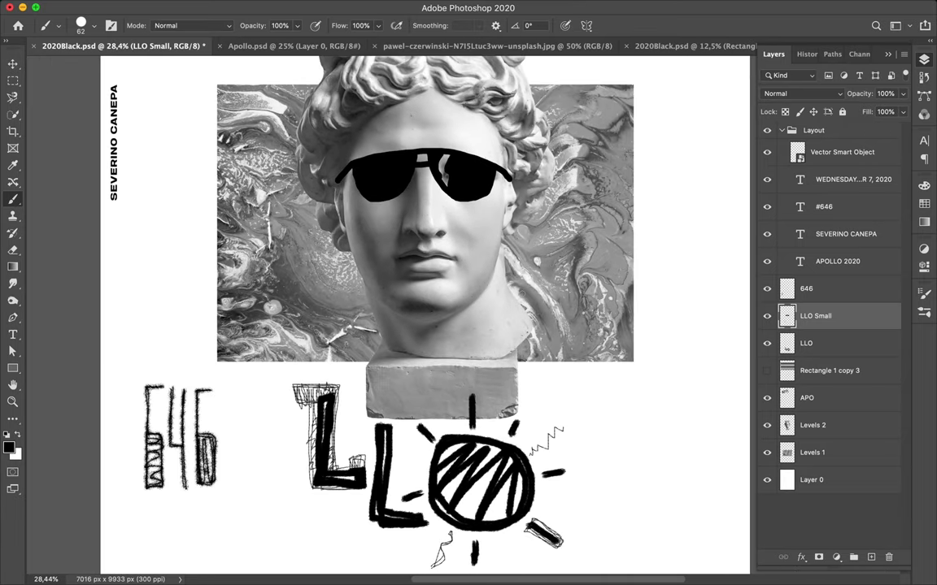
scroll(488, 232, "up", 2)
key("alt+bracketleft")
key("alt+bracketleft")
- Set the brush to Dry Brush at 9 px
left_click(81, 25)
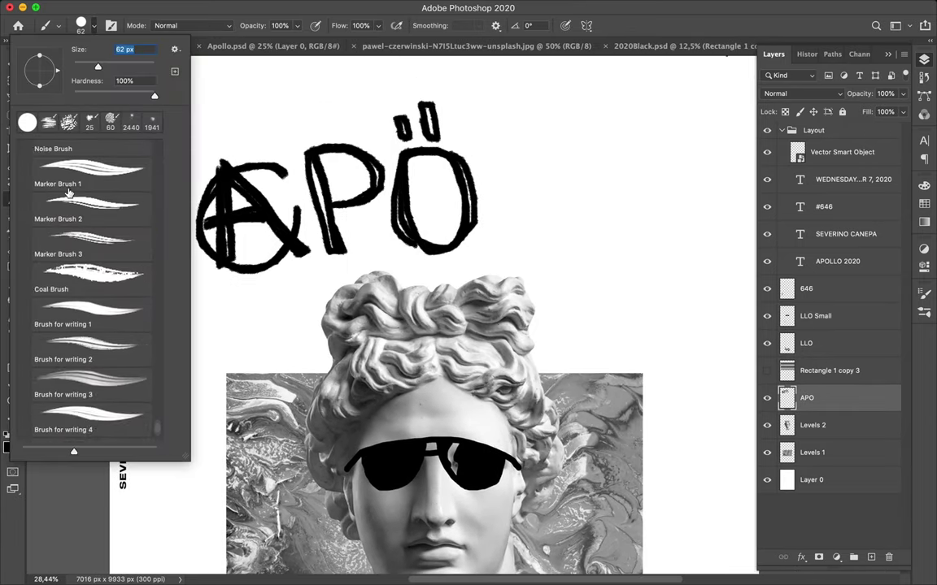
scroll(90, 285, "down", 3)
left_click(91, 195)
scroll(340, 169, "down", 5)
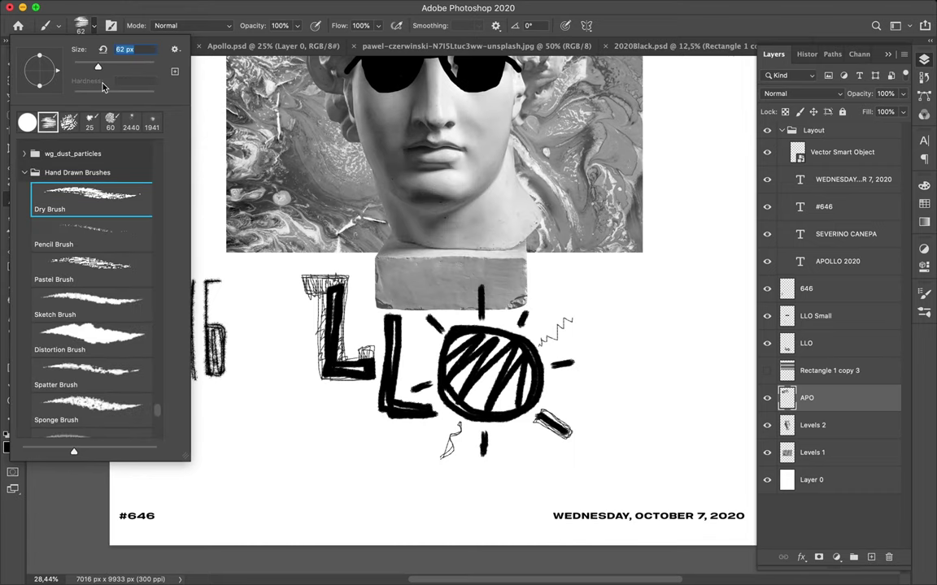
type("9")
key("Return")
scroll(452, 259, "up", 10)
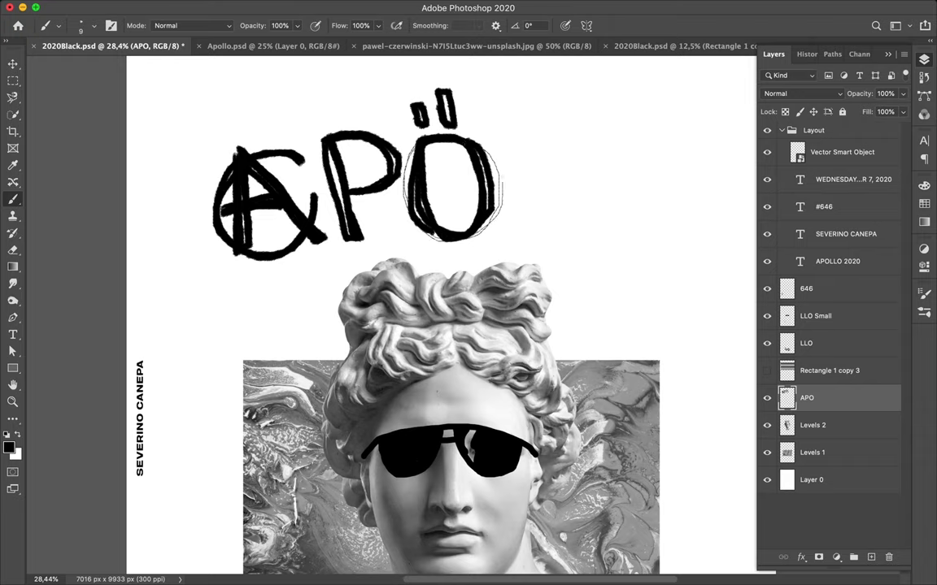
- Trace thin loose outlines around the Ö and the P of the lettering
left_click_drag(451, 148, 431, 203)
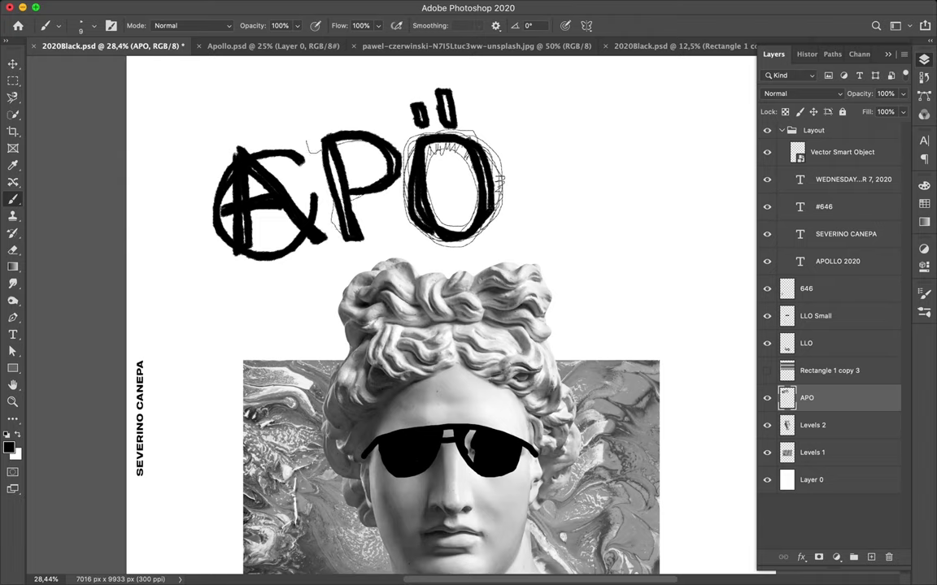
left_click_drag(329, 128, 396, 134)
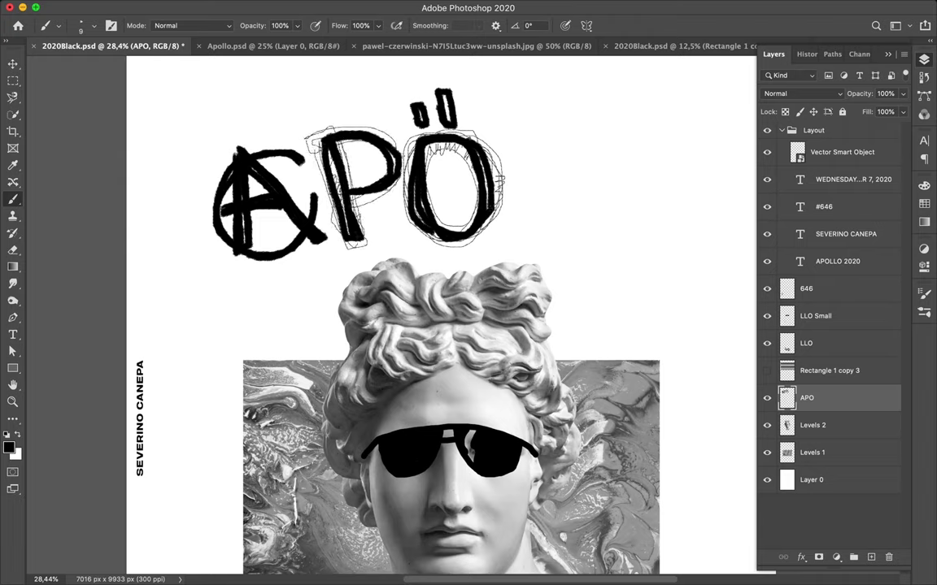
scroll(402, 170, "up", 5)
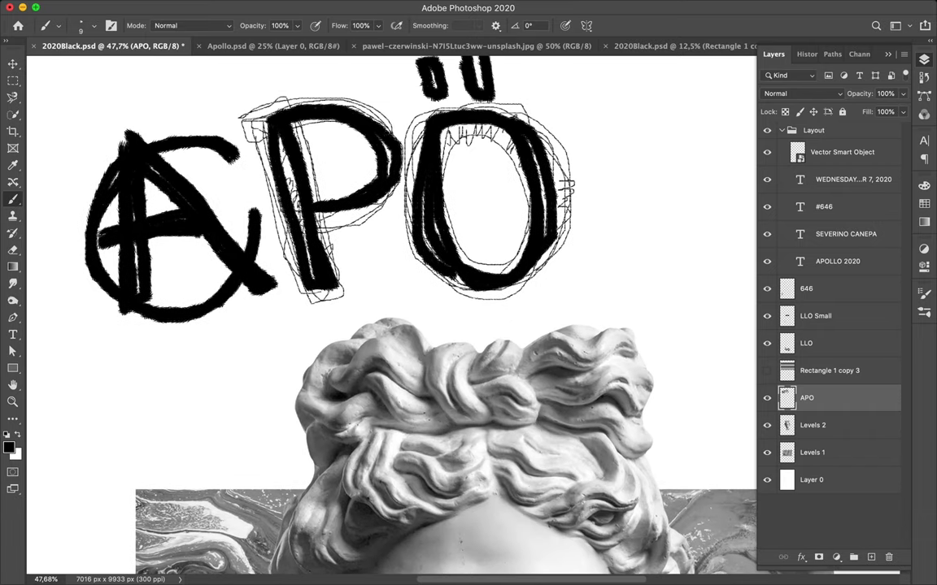
mouse_move(297, 248)
left_mouse_down()
mouse_move(325, 114)
mouse_move(362, 134)
mouse_move(224, 114)
left_mouse_up()
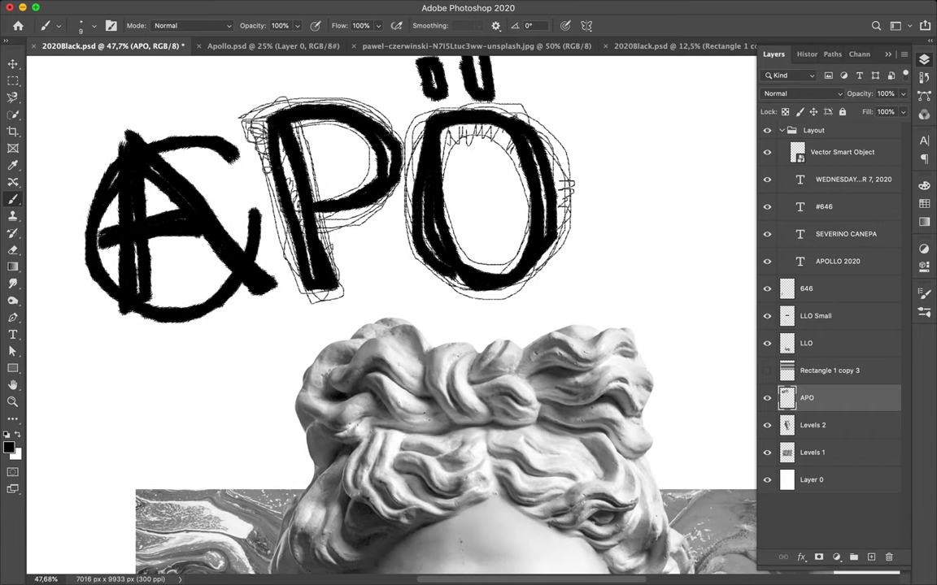
- Add a last sketch line over the P and duplicate the striped rectangle layer
mouse_move(286, 199)
left_mouse_down()
mouse_move(335, 184)
mouse_move(358, 115)
left_mouse_up()
key("ctrl+0")
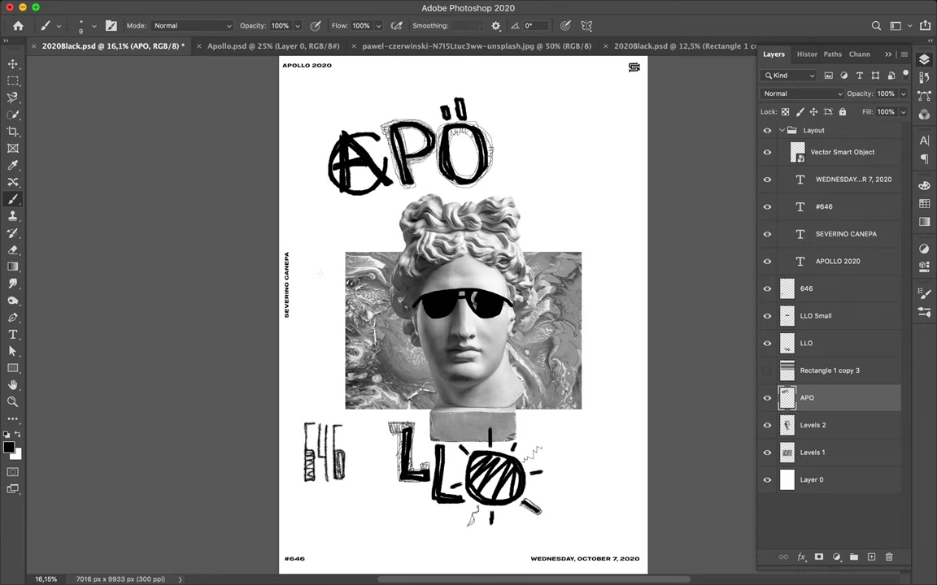
left_click(830, 370)
key("ctrl+j")
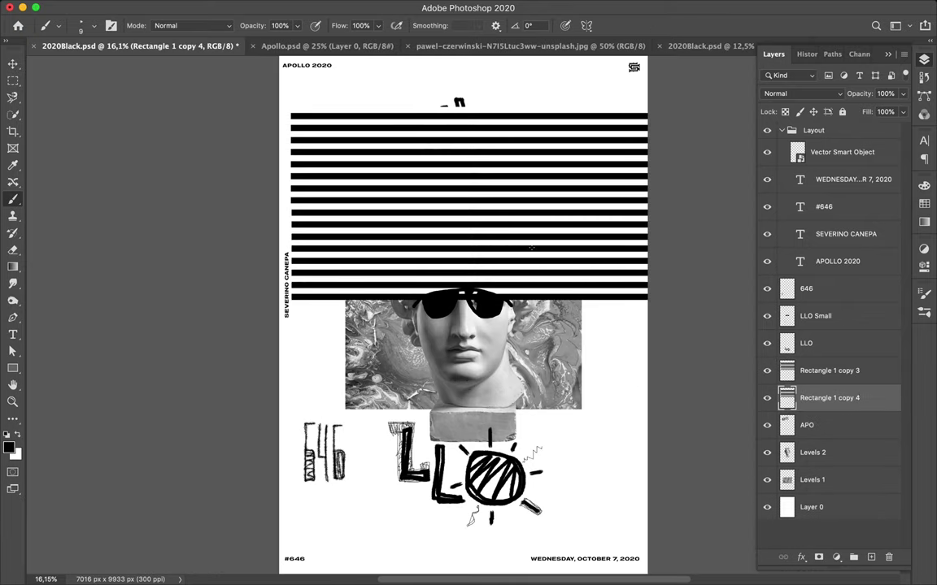
- Warp the duplicated stripes into waves and curls with Liquify
left_click(320, 11)
left_click(324, 61)
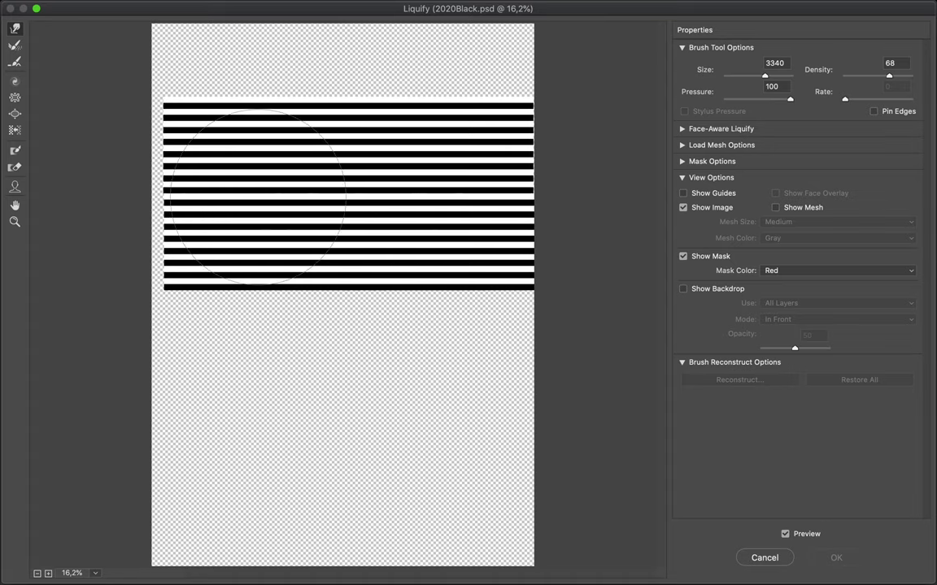
mouse_move(171, 134)
left_mouse_down()
mouse_move(494, 137)
mouse_move(477, 115)
mouse_move(403, 331)
mouse_move(282, 292)
mouse_move(714, 166)
left_mouse_up()
left_click_drag(705, 69, 666, 71)
left_click_drag(250, 80, 311, 162)
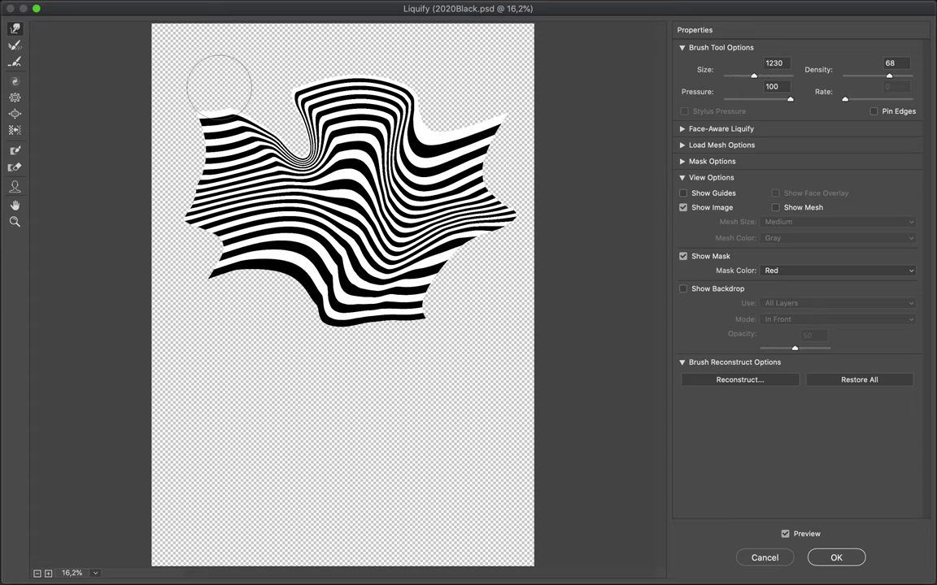
mouse_move(219, 84)
left_mouse_down()
mouse_move(184, 209)
mouse_move(227, 163)
mouse_move(326, 247)
mouse_move(231, 268)
left_mouse_up()
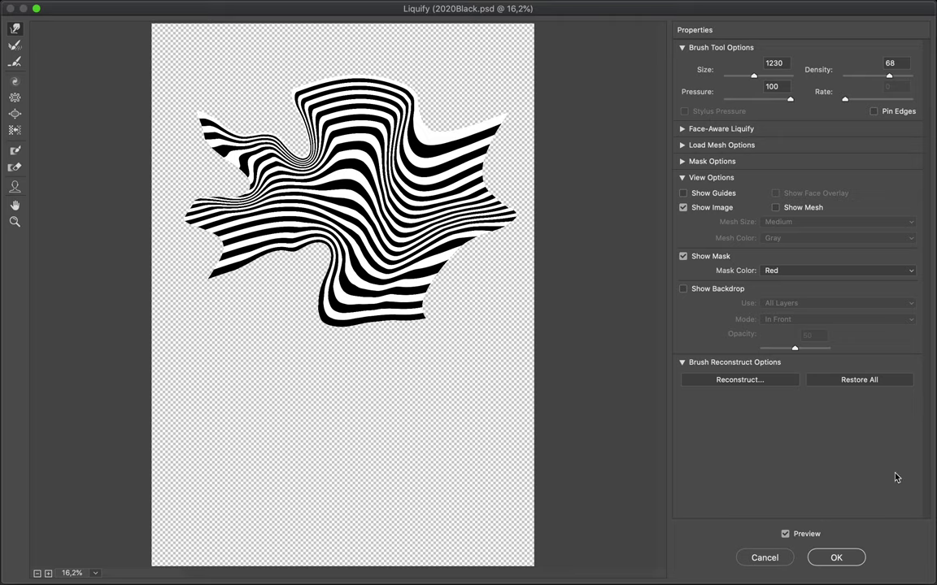
left_click(851, 557)
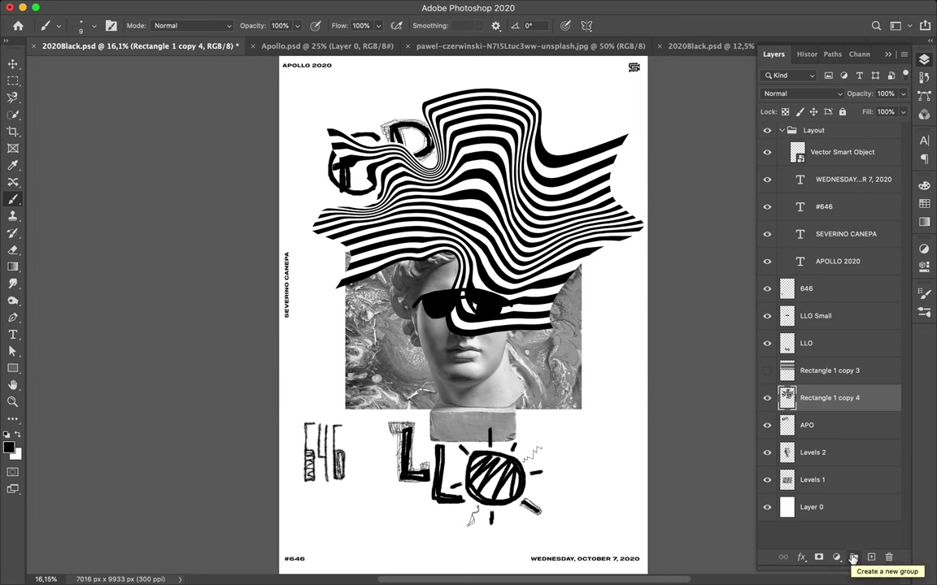
- Place the warped stripes below Levels 2 and lower them behind the head
left_click_drag(829, 398, 821, 465)
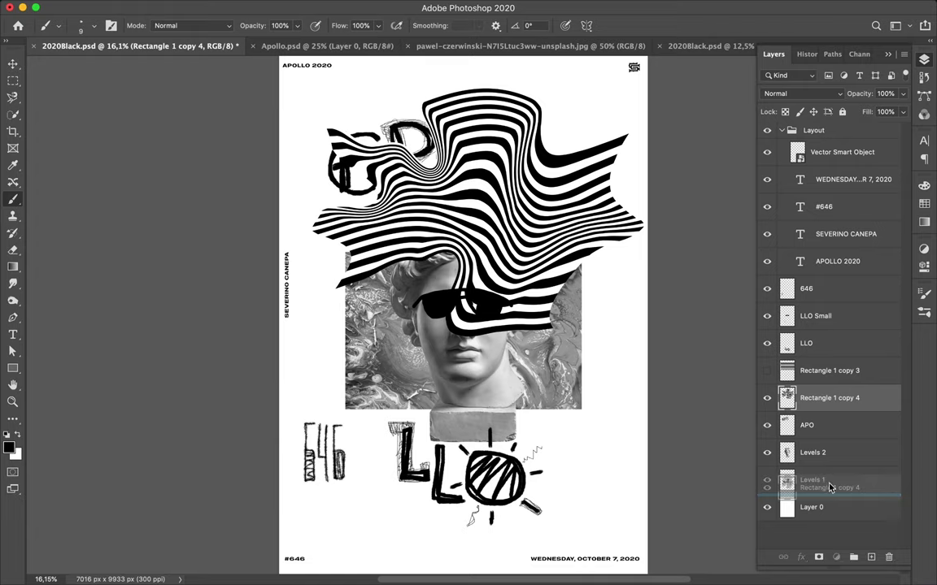
key("v")
left_click_drag(583, 246, 579, 336)
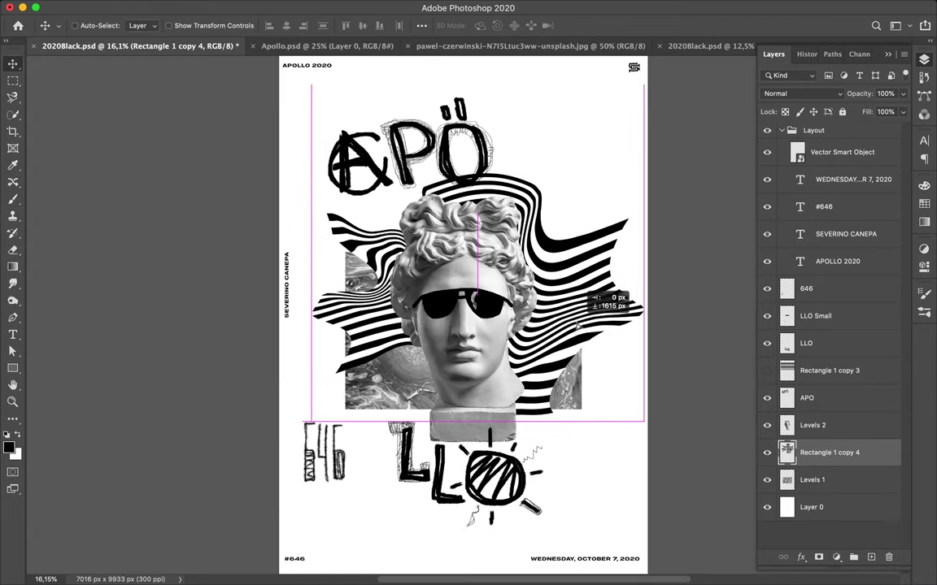
- Draw a full-page rectangle above Layer 0 filled with near-white #f1f1f1
left_click(812, 506)
key("u")
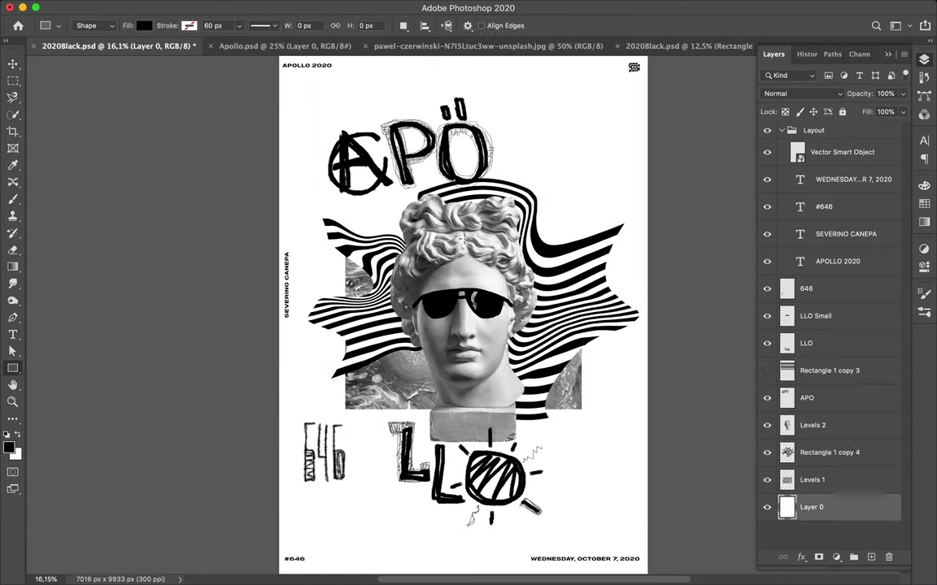
left_click_drag(276, 53, 648, 577)
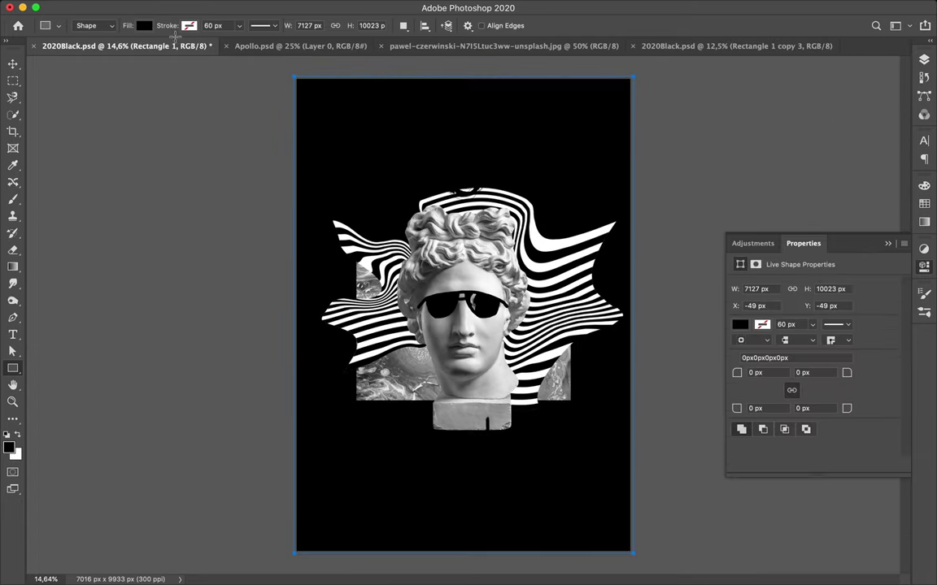
left_click(144, 26)
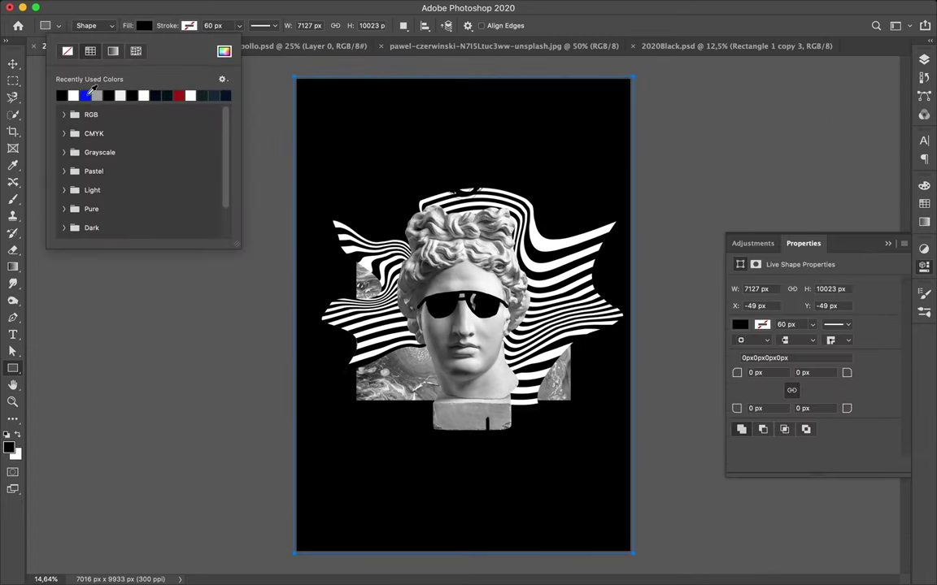
left_click(62, 95)
left_click(224, 51)
key("Return")
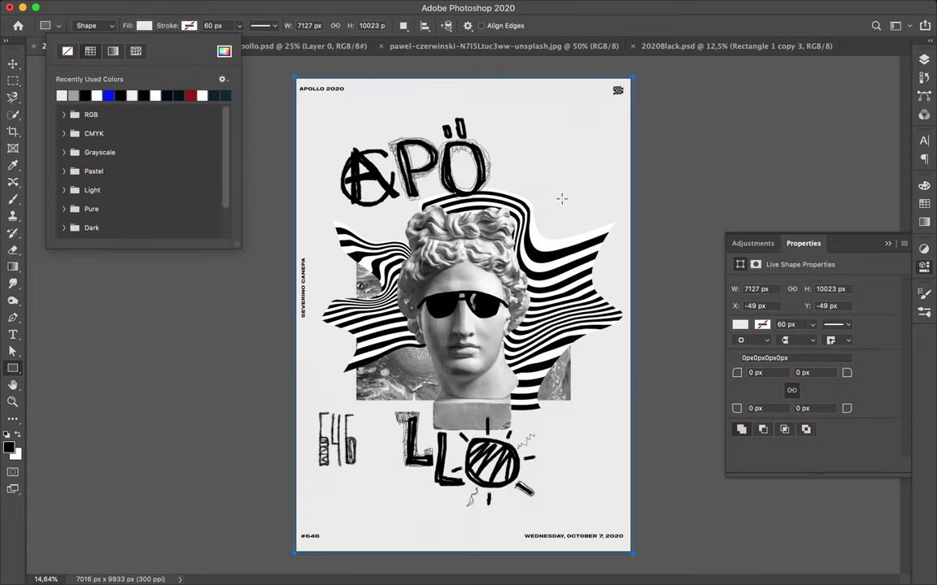
left_click(224, 52)
type("f1f1f1")
key("Return")
left_click(224, 51)
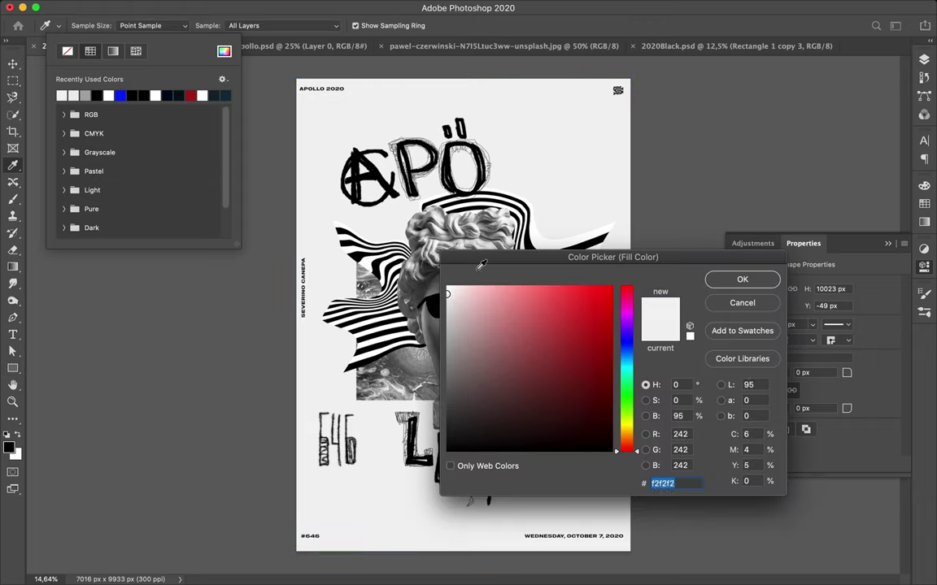
key("Return")
key("Return")
- Draw a tall #00ff42 green rectangle left of the head and move its layer above the stripes
scroll(460, 292, "up", 2)
left_click(460, 293)
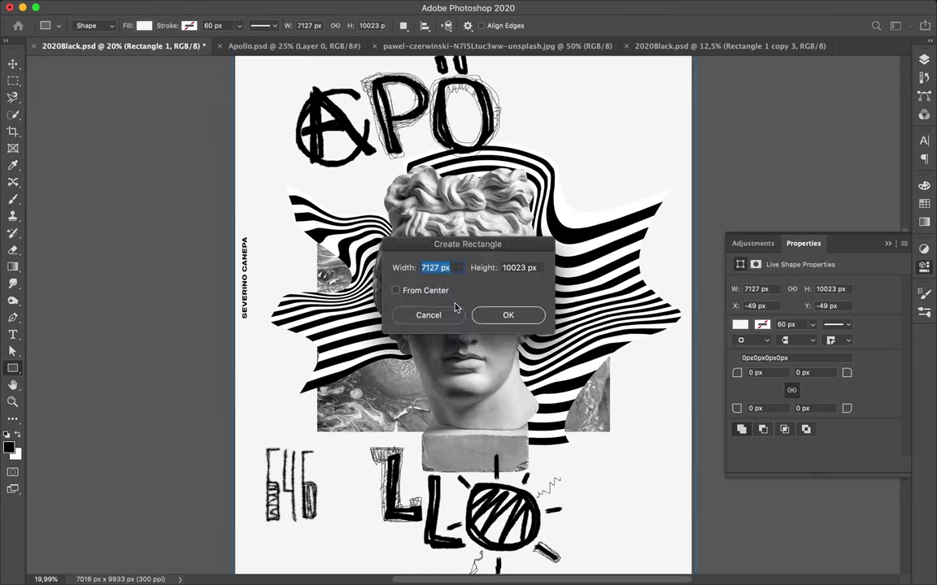
key("Escape")
mouse_move(300, 255)
left_mouse_down()
mouse_move(345, 353)
mouse_move(372, 380)
left_mouse_up()
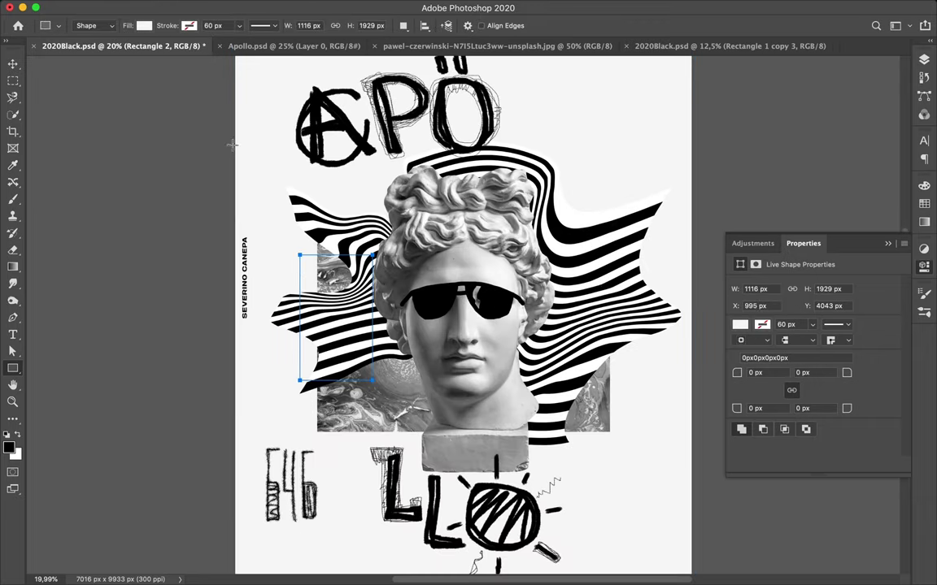
left_click(144, 25)
left_click(224, 51)
type("00ff42")
key("Return")
left_click(924, 59)
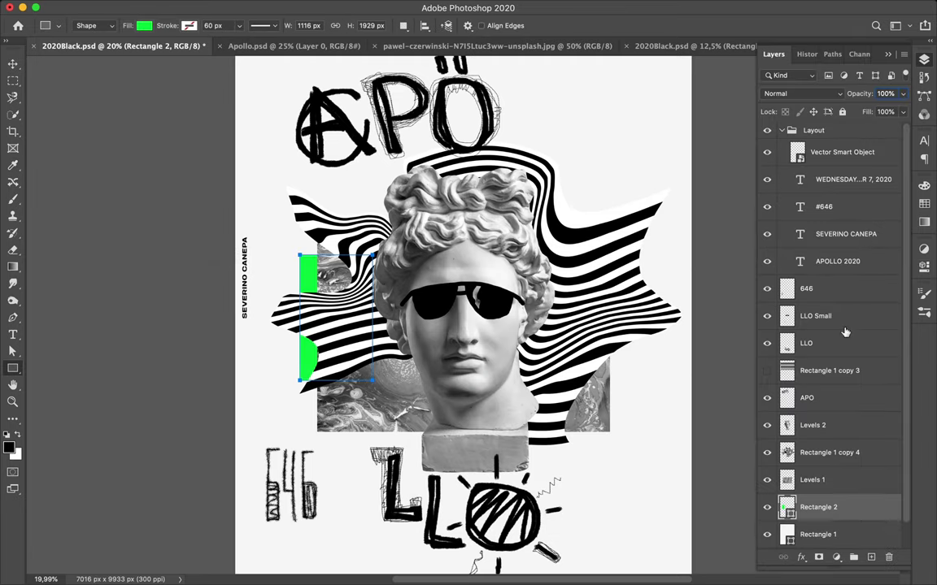
left_click_drag(821, 502, 821, 252)
- Choose the DryBrush1 brush and sample the rectangle's green as the paint colour
key("b")
left_click(94, 25)
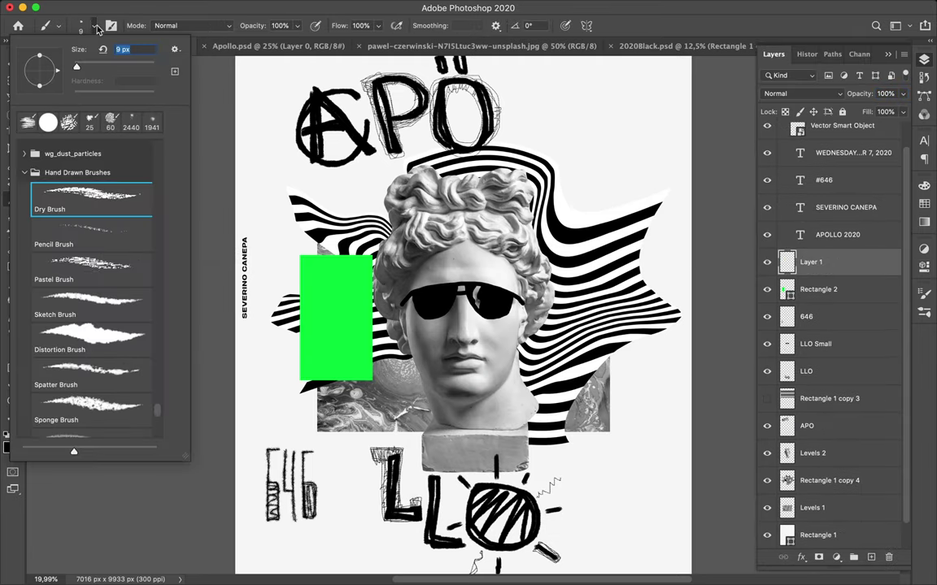
scroll(93, 273, "down", 5)
scroll(93, 273, "down", 5)
scroll(94, 273, "down", 5)
scroll(94, 273, "up", 5)
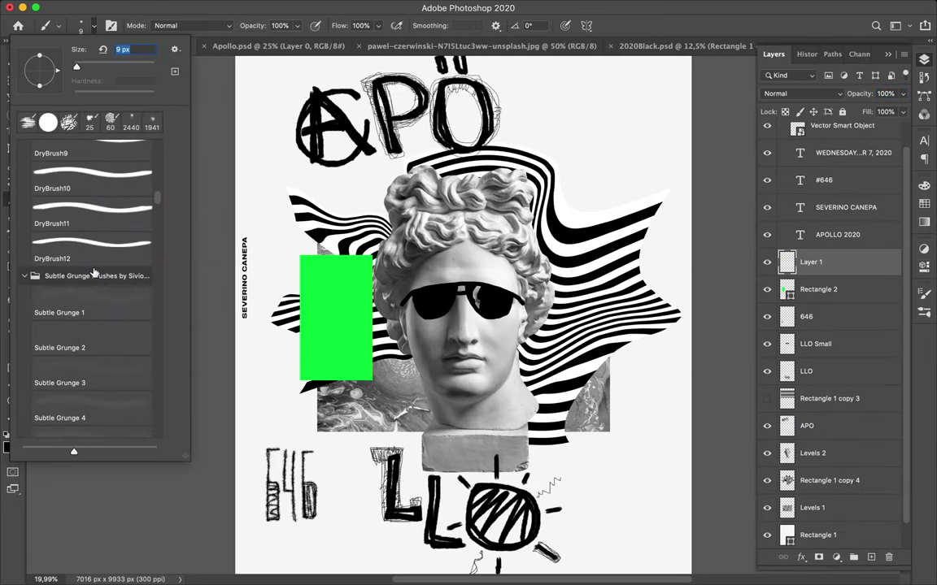
scroll(93, 272, "up", 5)
scroll(93, 273, "up", 3)
left_click(47, 323)
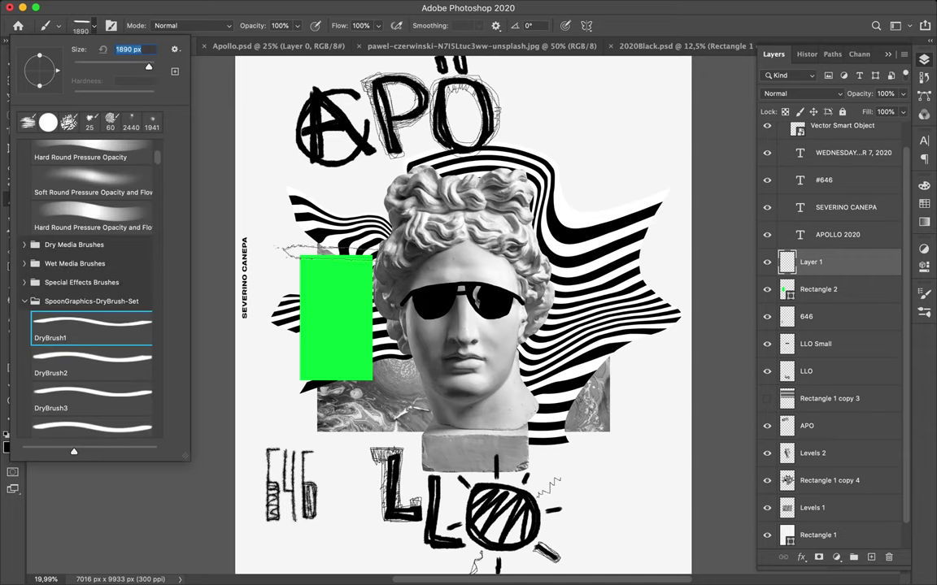
left_click(8, 447)
left_click(336, 317)
key("Return")
- Stamp a green dry-brush stroke on the rectangle's top and narrow it to about 81%
key("b")
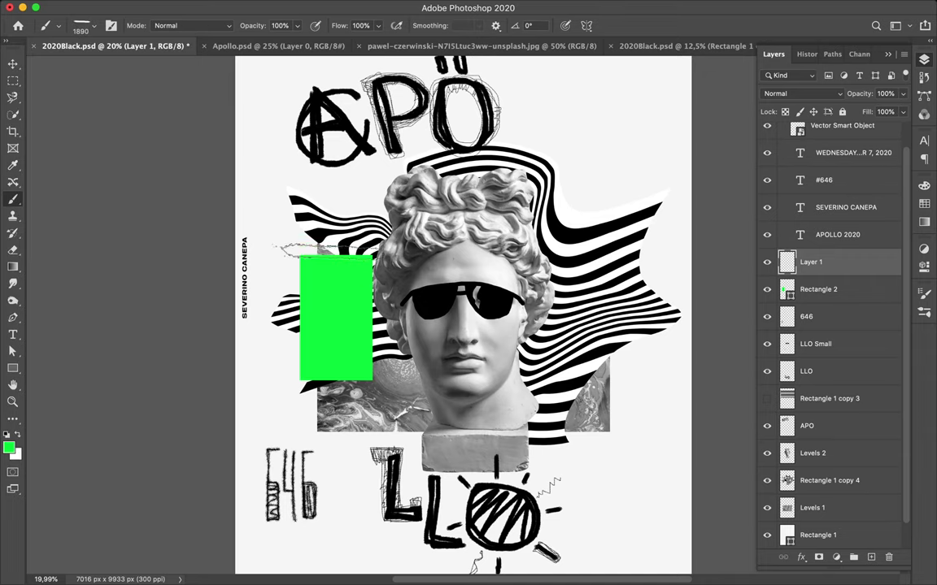
left_click(334, 252)
key("ctrl+t")
left_click_drag(394, 257, 377, 257)
scroll(357, 269, "up", 5)
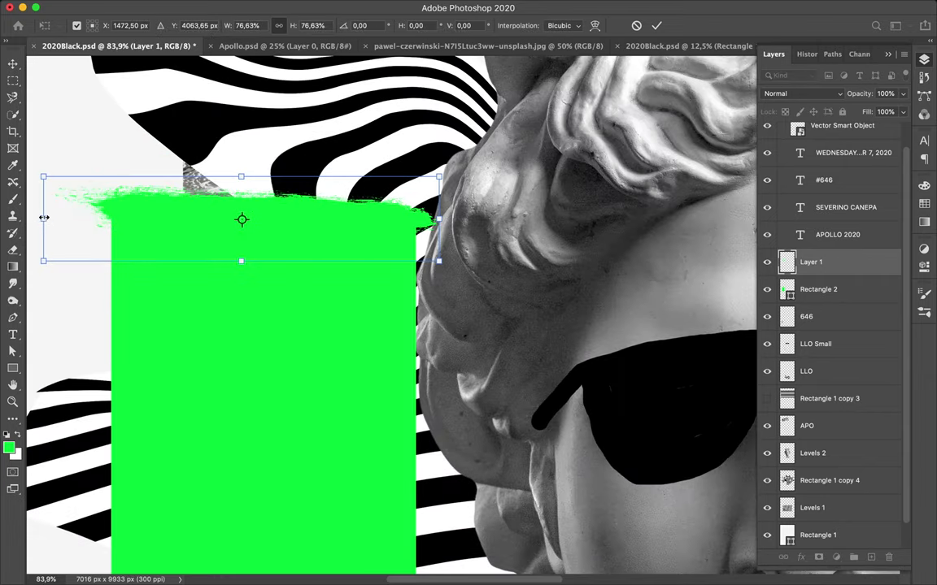
left_click_drag(44, 217, 54, 217)
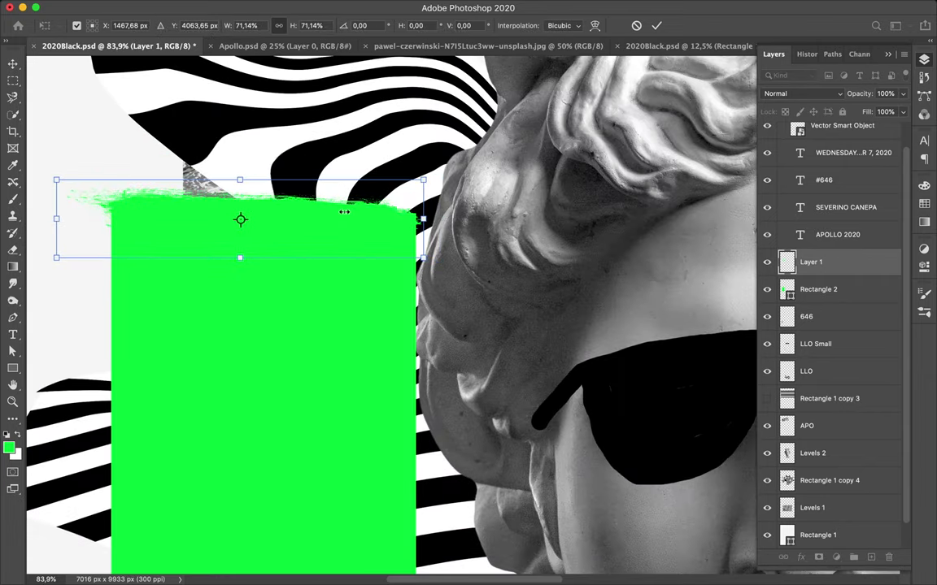
key("Return")
- Duplicate the green stroke layer, then discard the copy
key("ctrl+j")
scroll(333, 317, "down", 5)
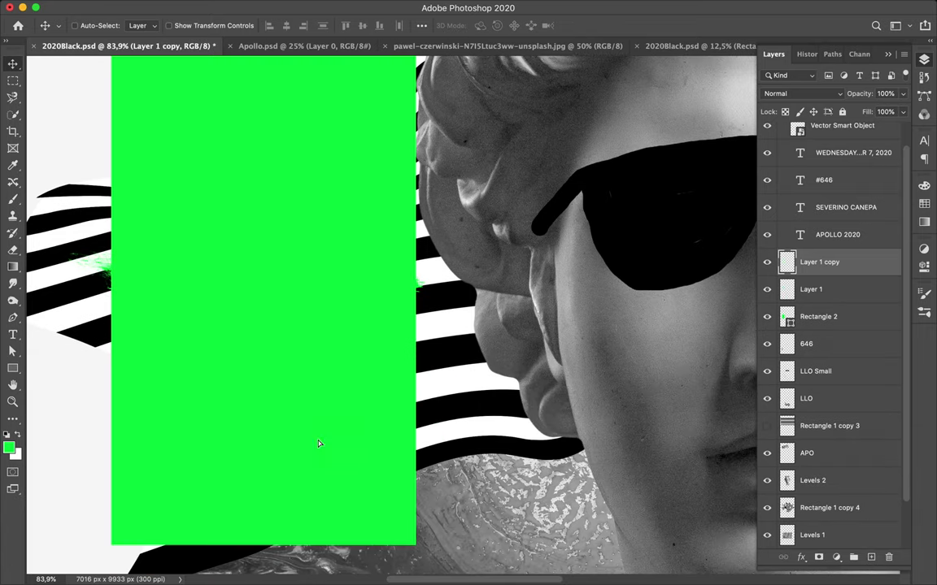
left_click_drag(114, 276, 115, 521)
scroll(115, 533, "down", 2)
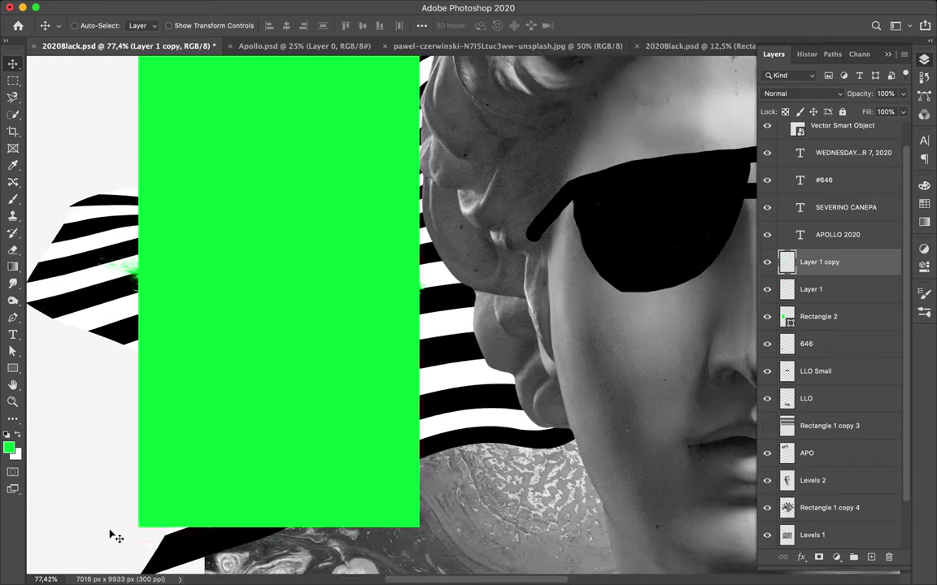
key("Delete")
- On a new layer, paint a lower dry-brush green stroke and nudge it under the block
key("ctrl+shift+alt+n")
key("b")
right_click(315, 341)
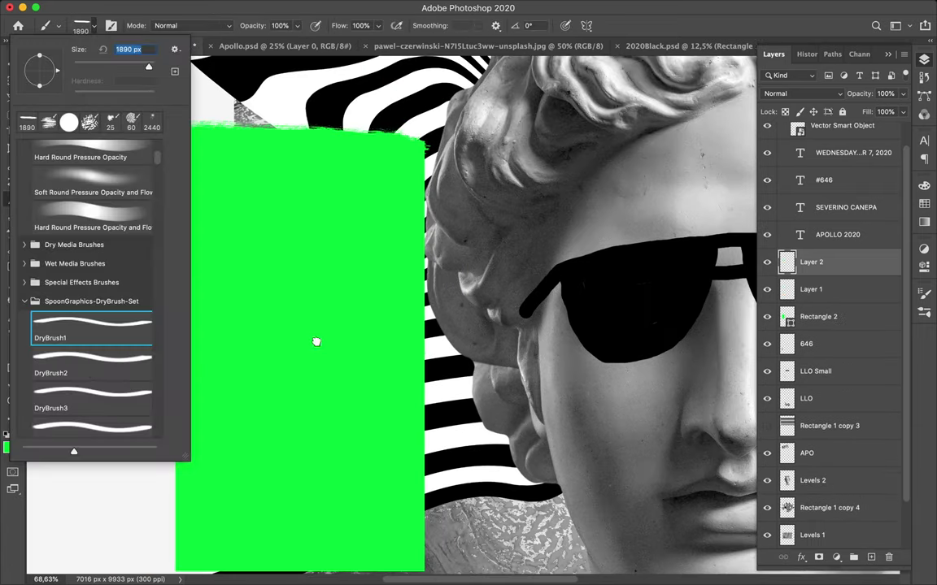
scroll(315, 341, "down", 5)
mouse_move(320, 341)
left_mouse_down()
mouse_move(495, 352)
mouse_move(446, 322)
left_mouse_up()
key("ctrl+t")
key("Return")
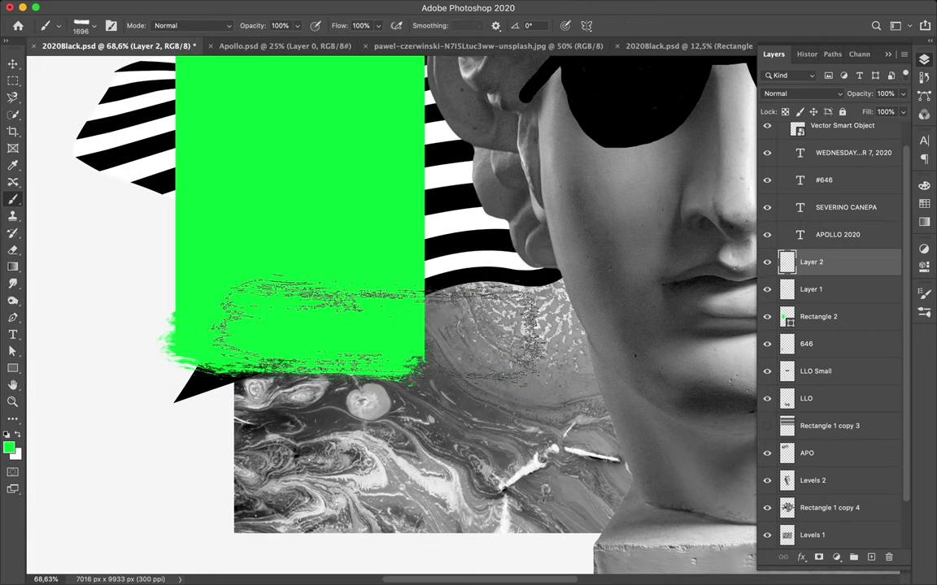
left_click_drag(272, 294, 265, 299)
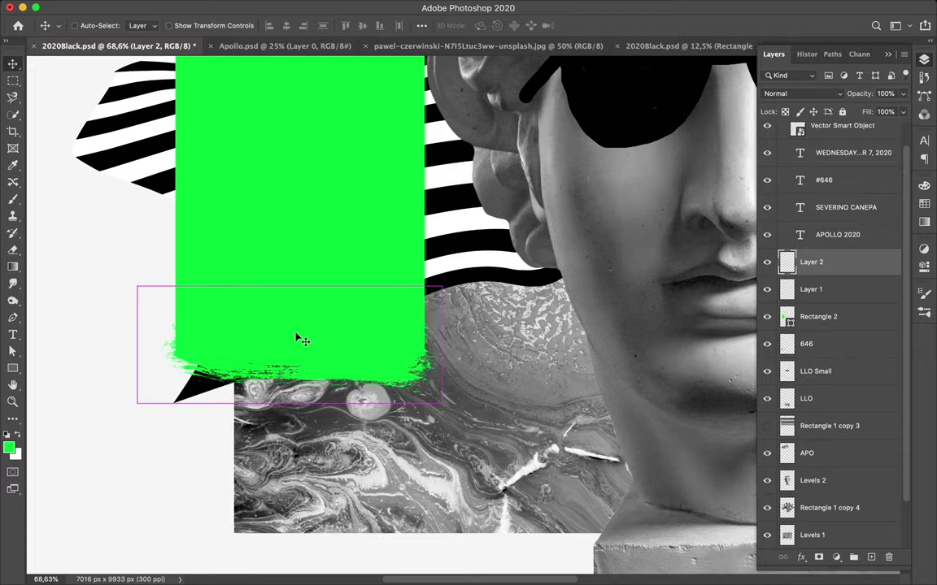
- Paint a green streak across the block with a larger 1864 px brush
key("ctrl+0")
left_click(96, 25)
double_click(73, 351)
mouse_move(337, 313)
left_mouse_down()
mouse_move(411, 313)
mouse_move(360, 307)
mouse_move(413, 298)
left_mouse_up()
key("ctrl+shift+alt+n")
- Move the copied green streak and a green bar onto the green rectangle
scroll(412, 297, "up", 3)
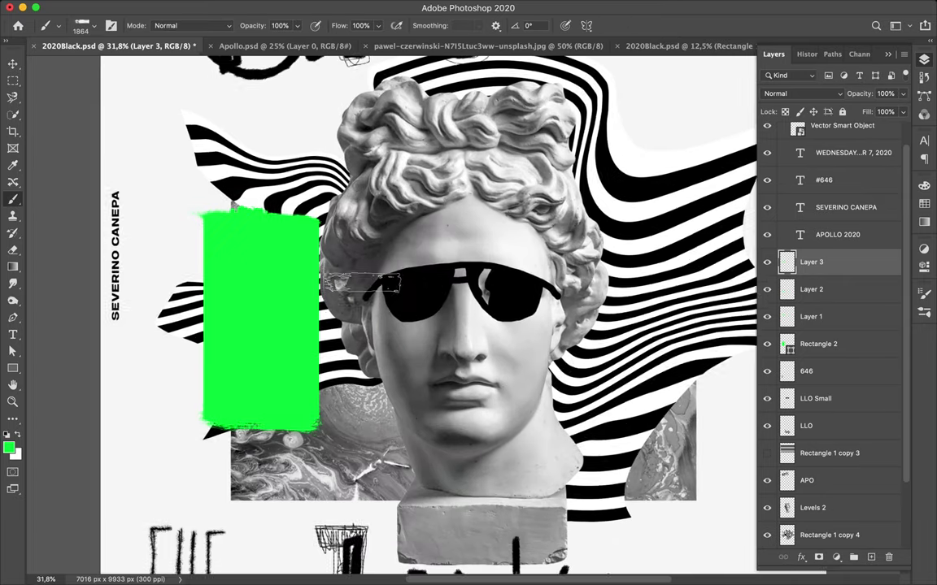
key("f")
key("v")
left_click_drag(278, 253, 306, 335)
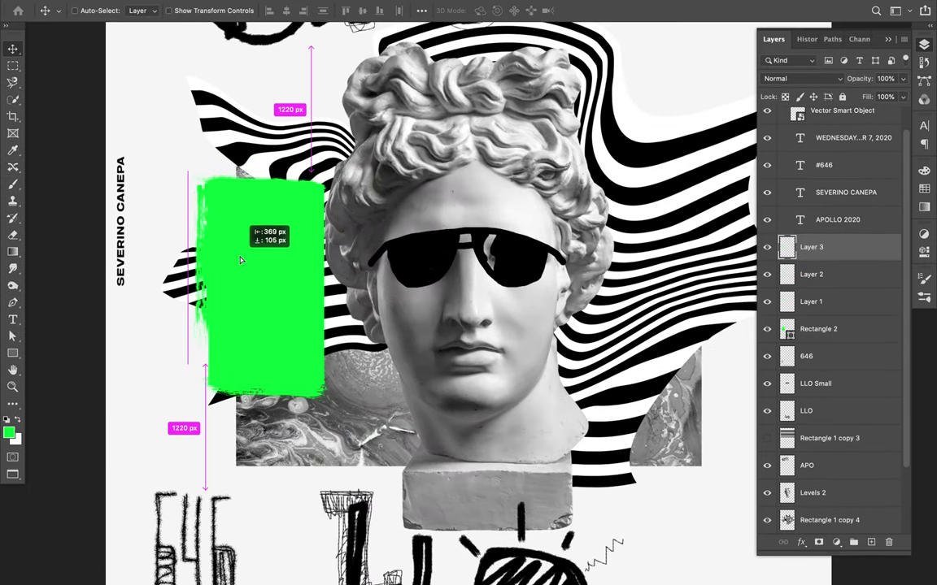
key("b")
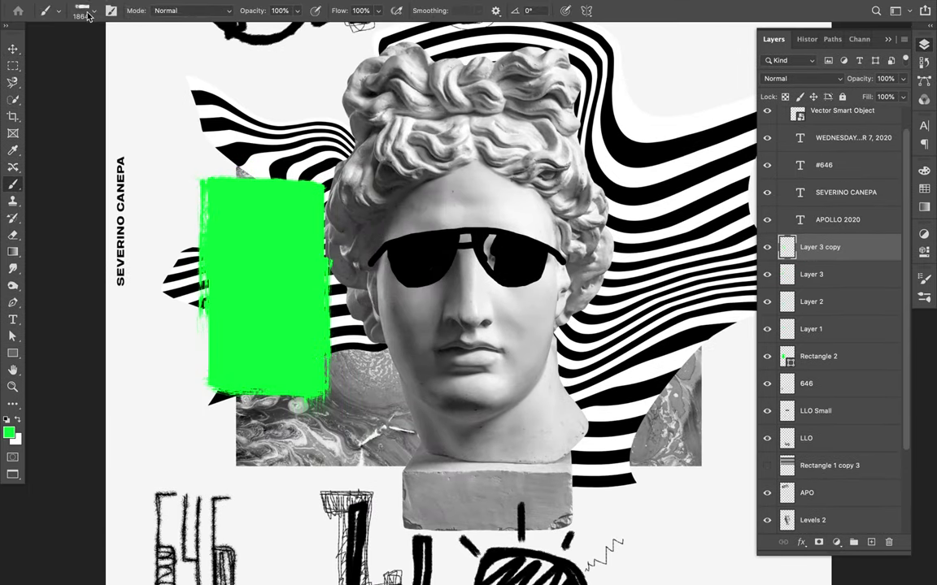
left_click(94, 11)
key("Escape")
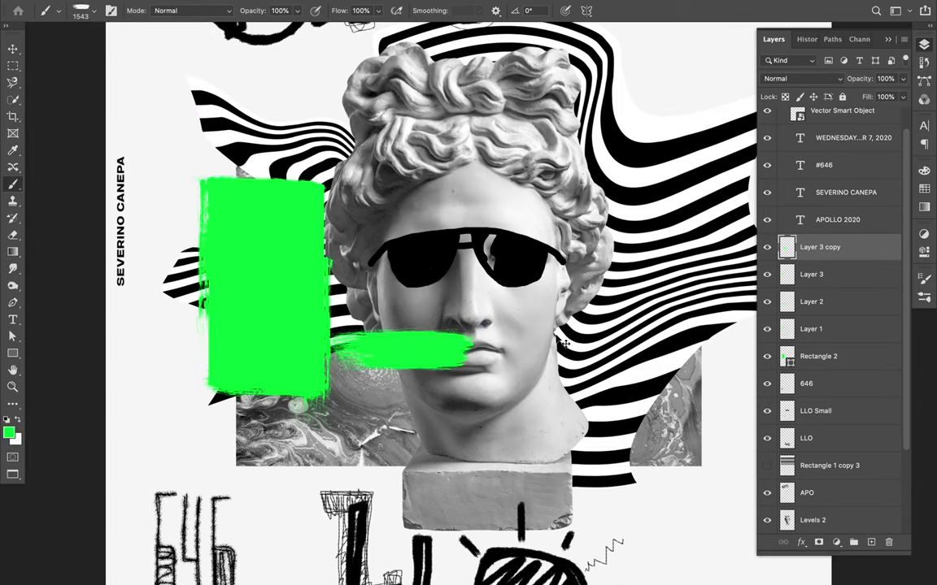
key("ctrl+shift+alt+n")
key("v")
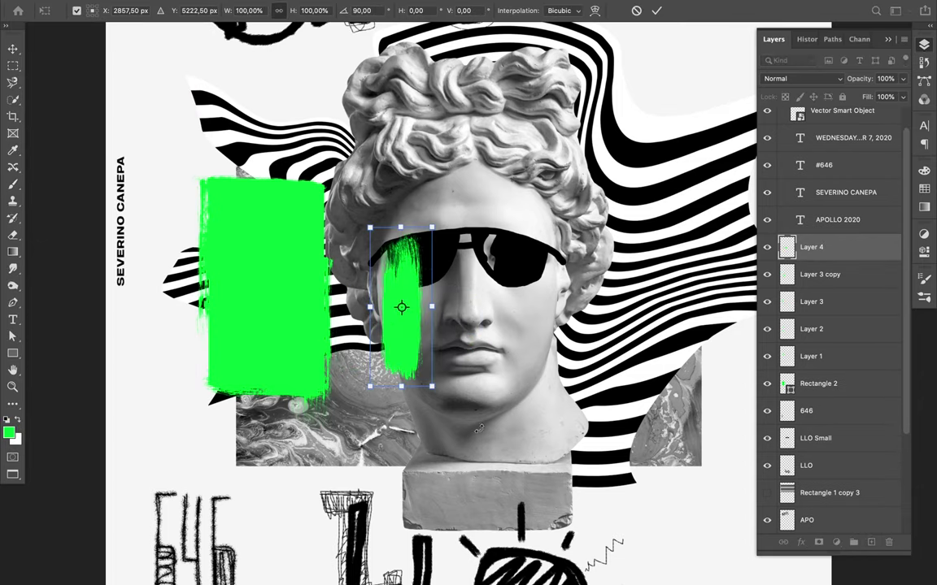
left_click_drag(391, 313, 310, 283)
- Merge the green layers down to Rectangle 2 and distort the result into a slanted shape
key("ctrl+j")
left_click(813, 410, "shift")
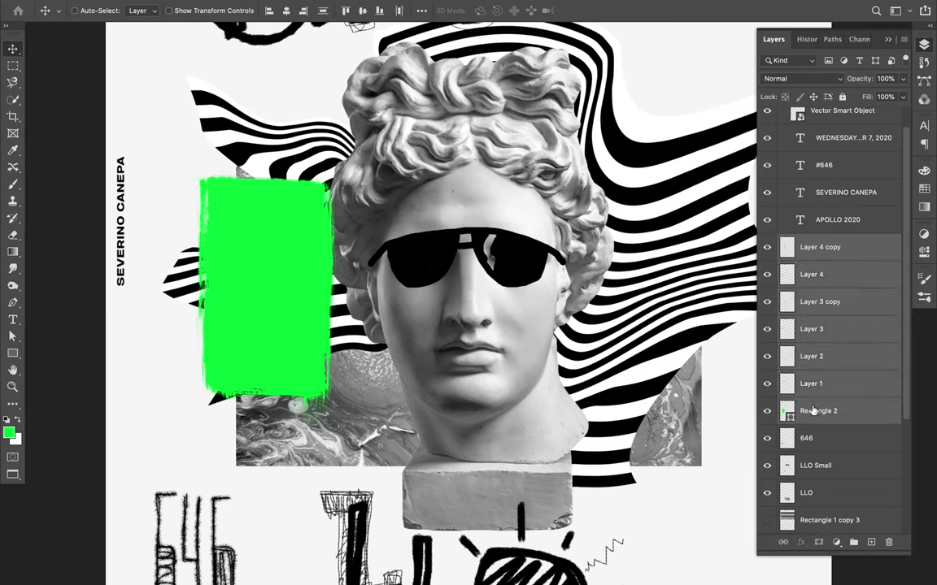
key("ctrl+e")
key("ctrl+t")
right_click(278, 265)
left_click(303, 324)
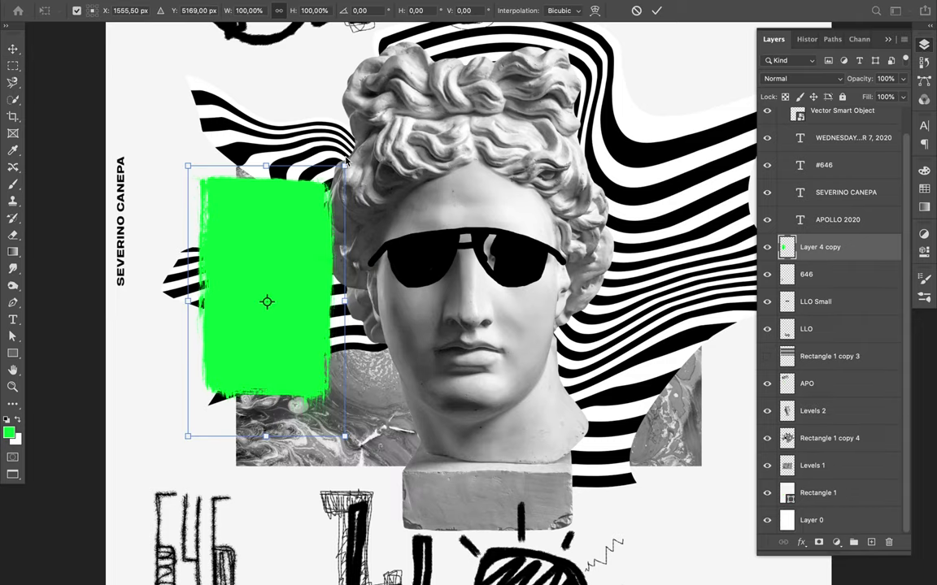
left_click_drag(345, 166, 368, 258)
left_click_drag(187, 435, 248, 450)
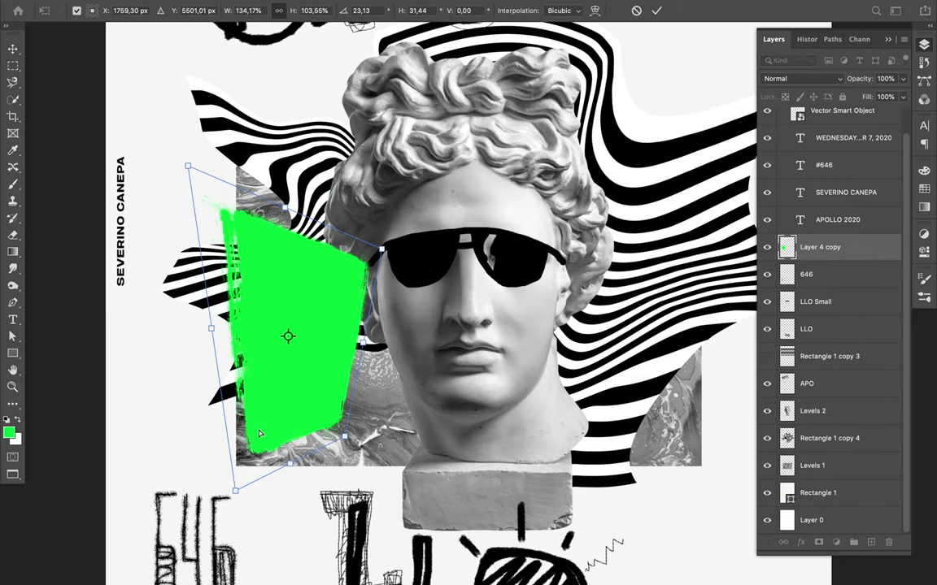
key("Return")
- Move the skewed green shape's layer below Levels 2, behind the statue
left_click_drag(820, 246, 813, 425)
key("ctrl+minus")
scroll(393, 189, "down", 3)
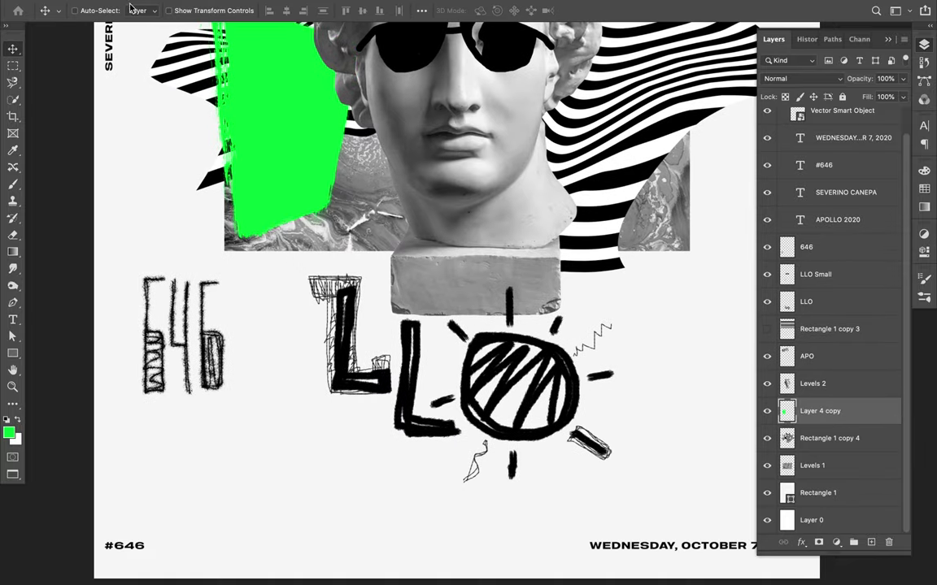
scroll(393, 188, "up", 4)
scroll(393, 189, "up", 3)
left_click(813, 384)
- Duplicate the Levels 2 statue layer and preview blending modes, keeping Normal
key("ctrl+j")
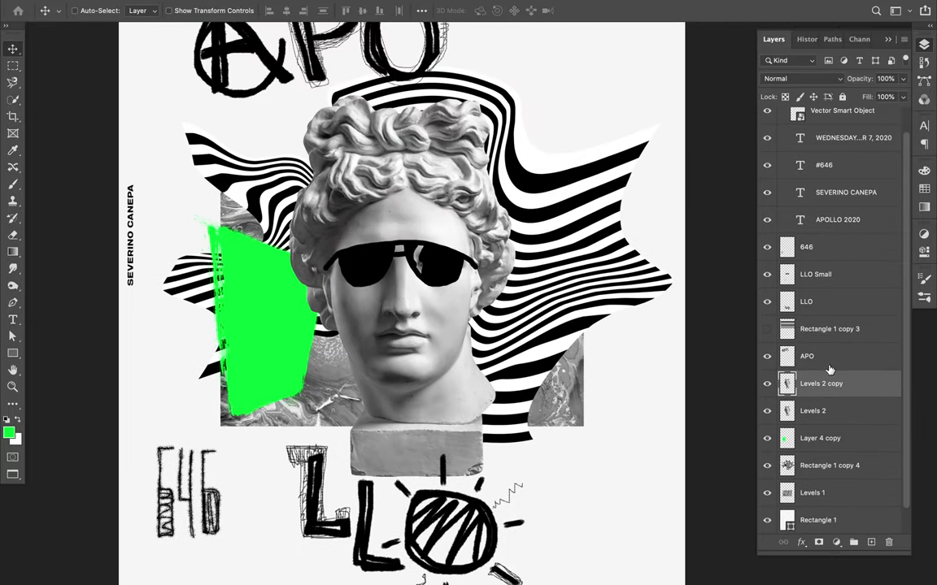
left_click(801, 78)
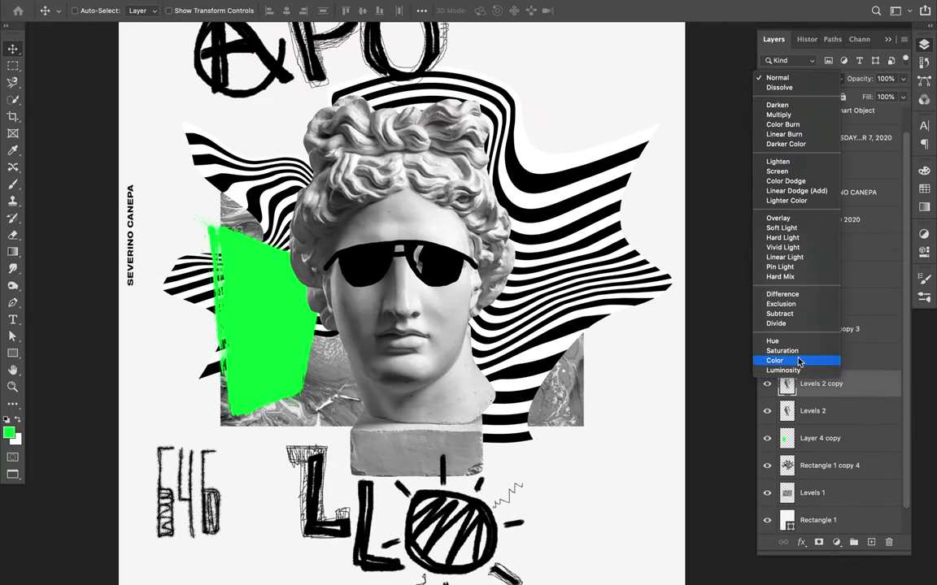
left_click(623, 348)
key("ctrl+minus")
left_click(801, 78)
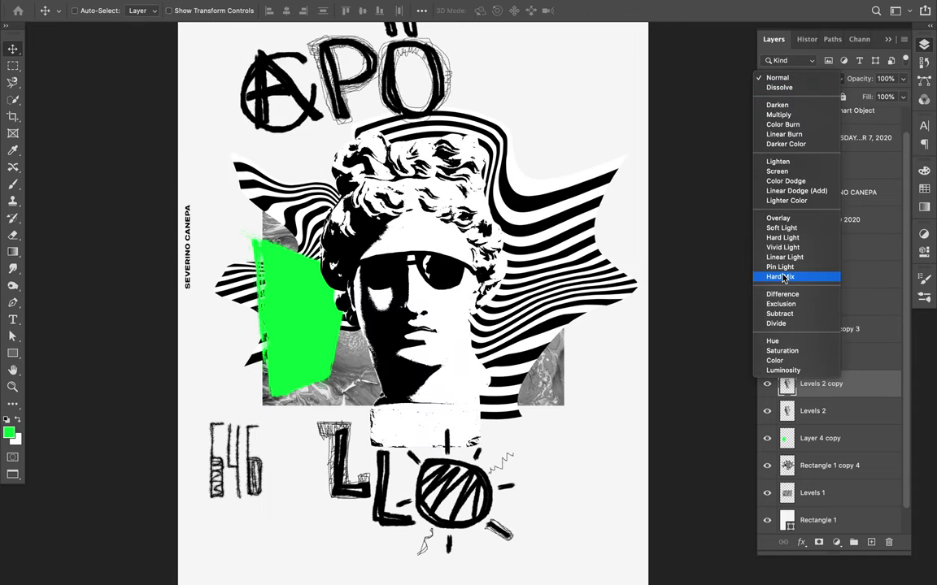
key("Escape")
- Shift the duplicate statue right, lower it in the layer stack, and scale it to 42%
left_click_drag(428, 319, 529, 319)
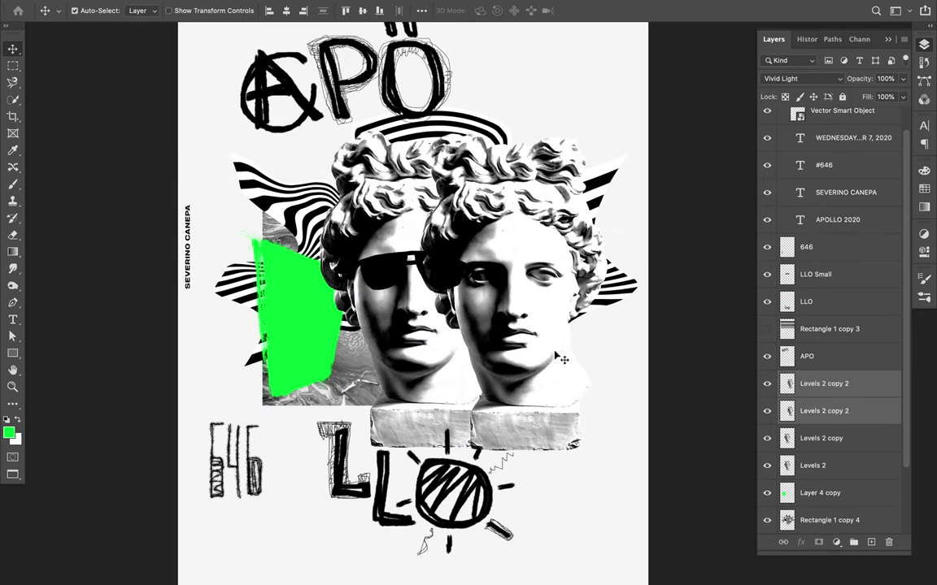
mouse_move(823, 419)
left_mouse_down()
mouse_move(823, 525)
mouse_move(823, 452)
left_mouse_up()
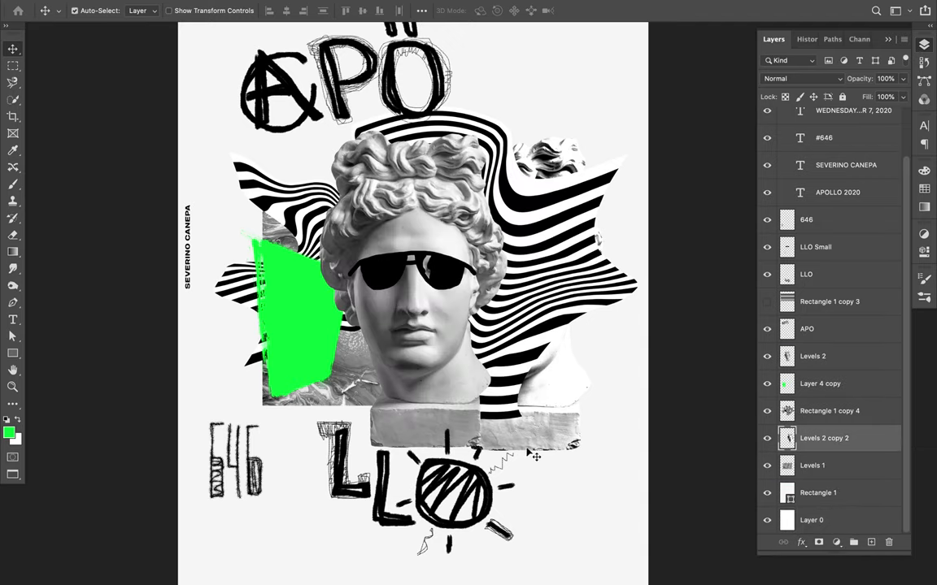
key("ctrl+t")
mouse_move(512, 446)
left_mouse_down()
mouse_move(526, 266)
mouse_move(561, 146)
mouse_move(466, 329)
left_mouse_up()
key("Return")
scroll(526, 266, "up", 5)
scroll(533, 275, "up", 3)
- Flip the small statue upside down, move it near the top right, and add a new layer
key("ctrl+t")
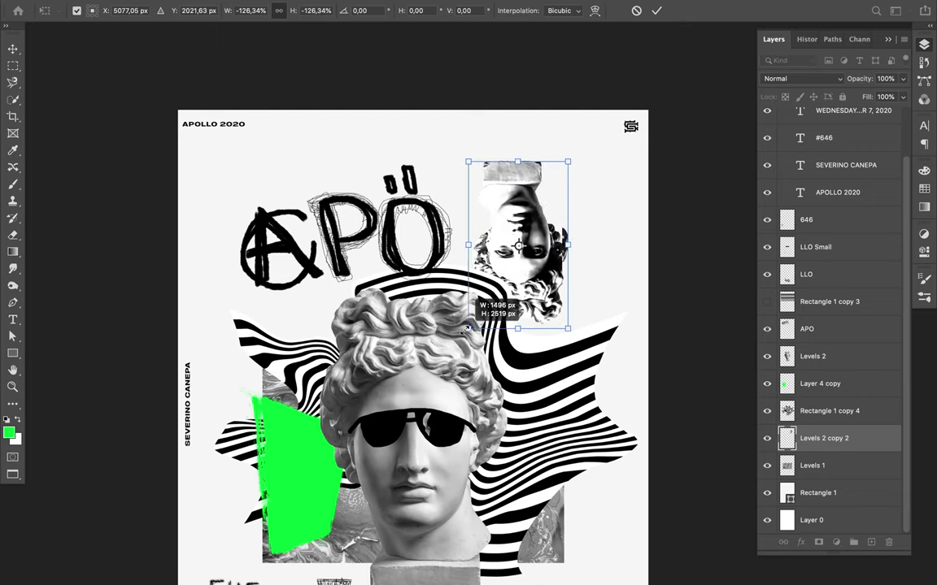
key("Return")
left_click_drag(533, 269, 566, 151)
scroll(446, 265, "down", 8)
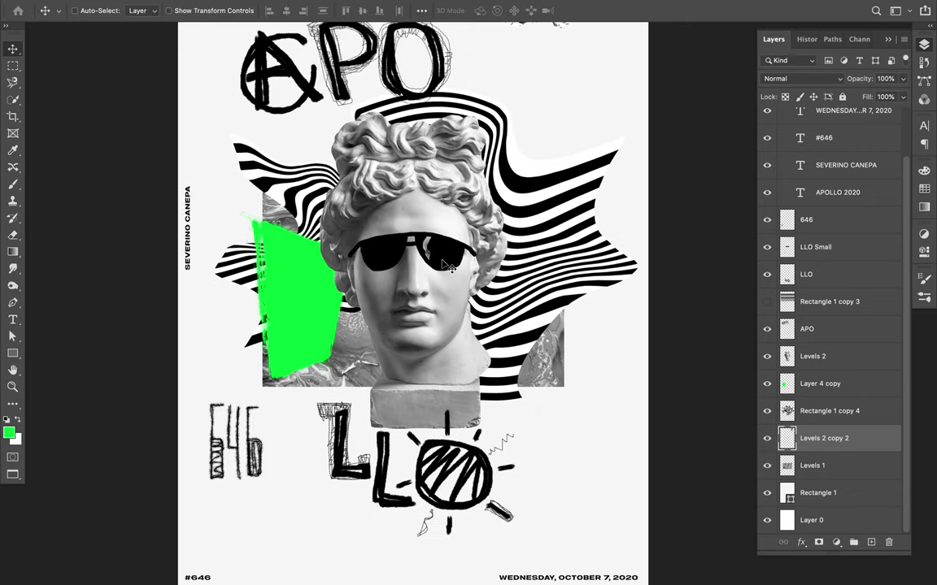
key("ctrl+plus")
key("ctrl+shift+alt+n")
key("ctrl+plus")
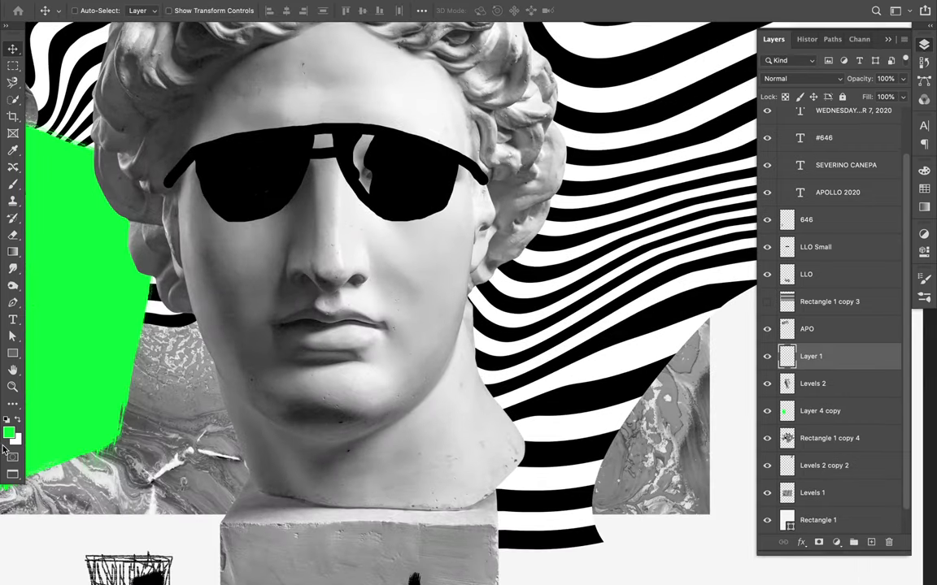
- Paint a thick black brush stroke across the statue's mouth
key("d")
key("b")
left_click_drag(256, 325, 350, 329)
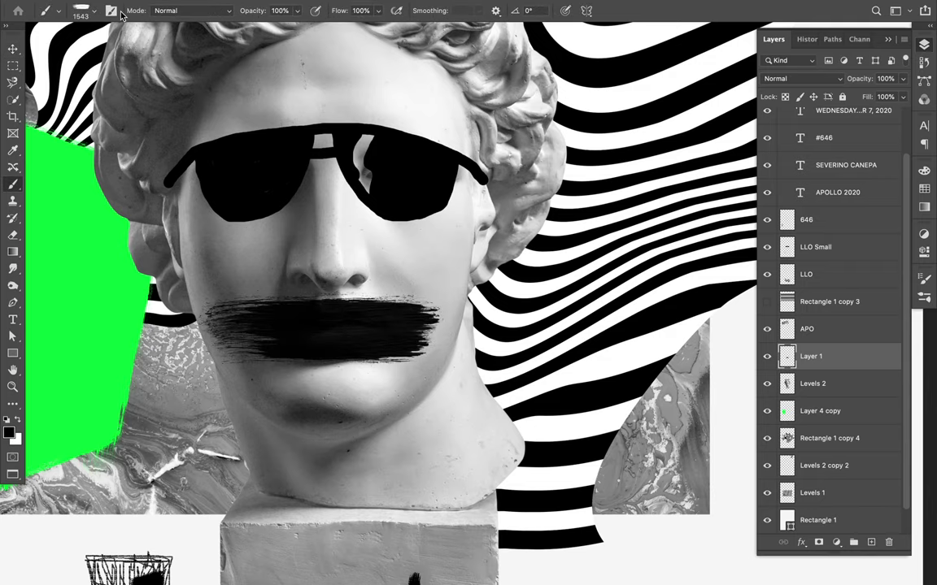
- Draw a bandage doodle on the statue's neck with the 22 px Dry Brush preset
left_click(94, 11)
scroll(84, 209, "down", 5)
scroll(84, 209, "down", 5)
scroll(84, 199, "down", 3)
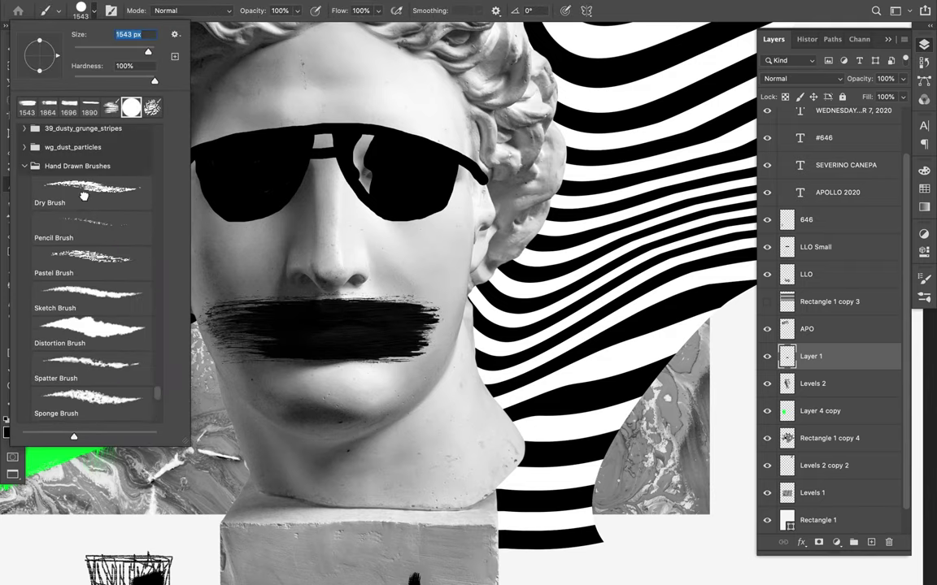
left_click(84, 196)
left_click_drag(423, 459, 424, 461)
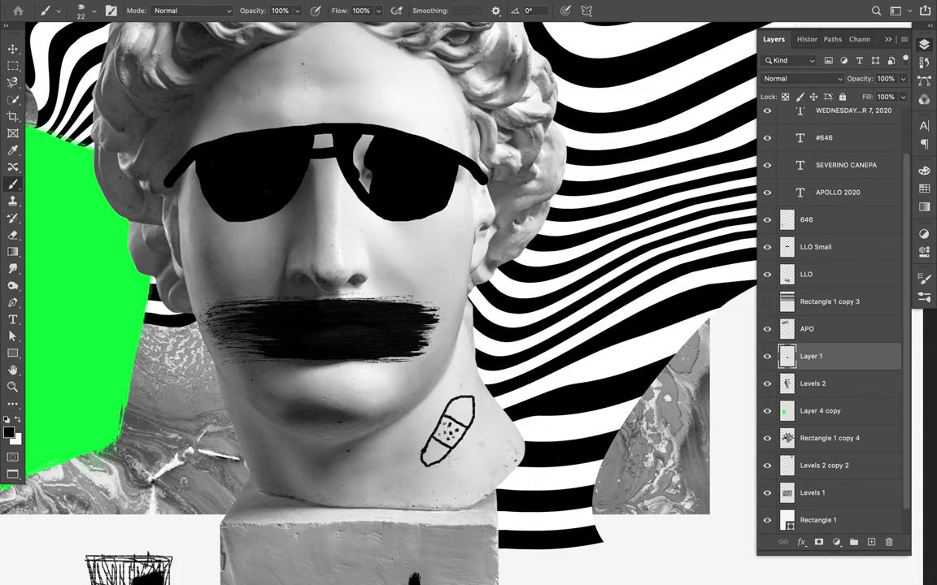
scroll(383, 326, "down", 5)
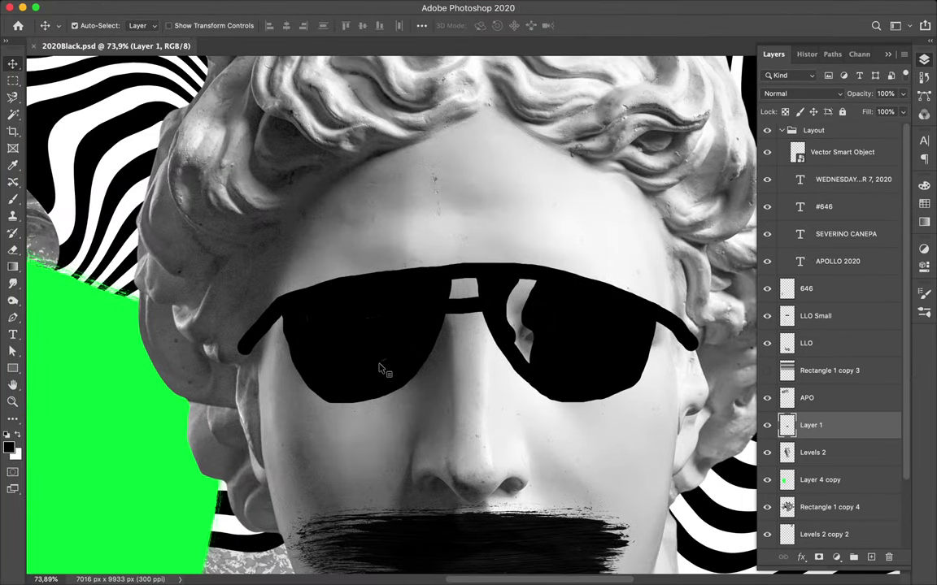
left_click(340, 336)
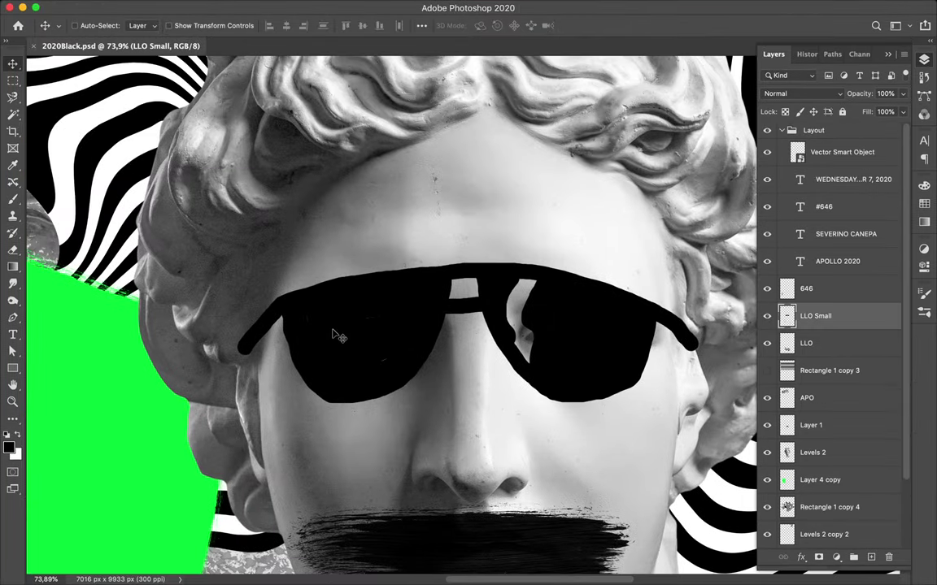
- Set the brush to 6 px and sample the poster's green as paint colour
key("b")
left_click(84, 26)
left_click_drag(83, 72, 70, 66)
left_click(307, 221)
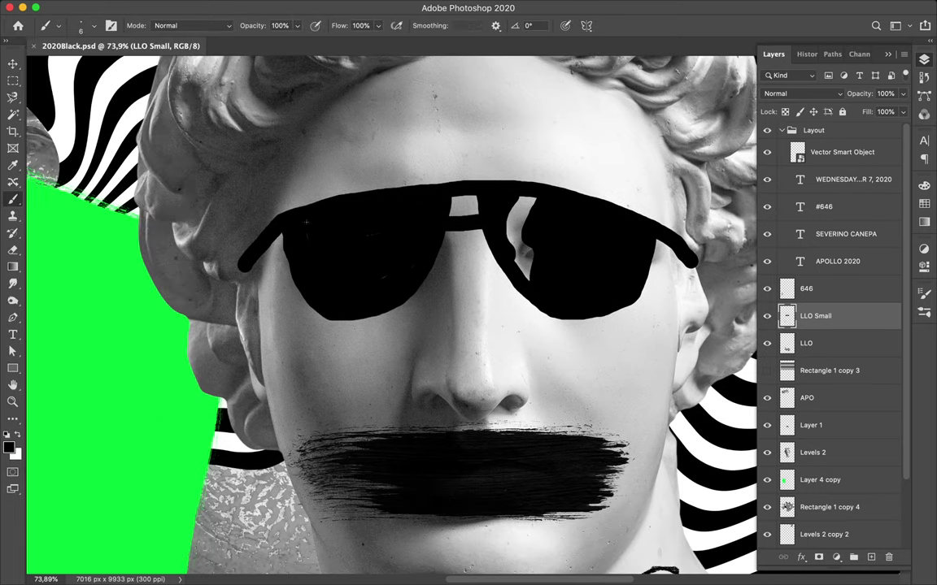
left_click(61, 397, "alt")
- Outline both sunglasses lenses in thin green and add a zigzag lightning bolt in the left lens
mouse_move(296, 226)
left_mouse_down()
mouse_move(431, 204)
mouse_move(296, 231)
left_mouse_up()
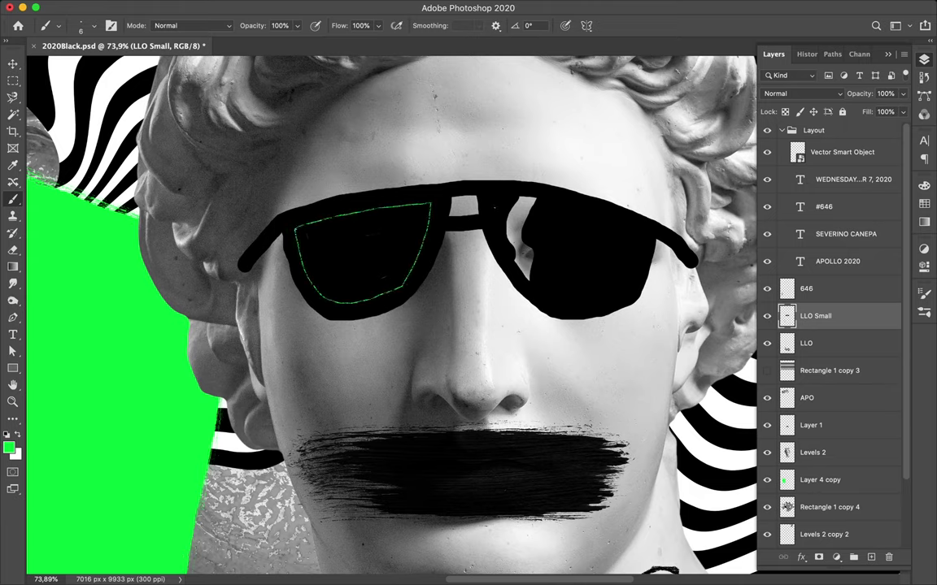
left_click_drag(496, 199, 528, 197)
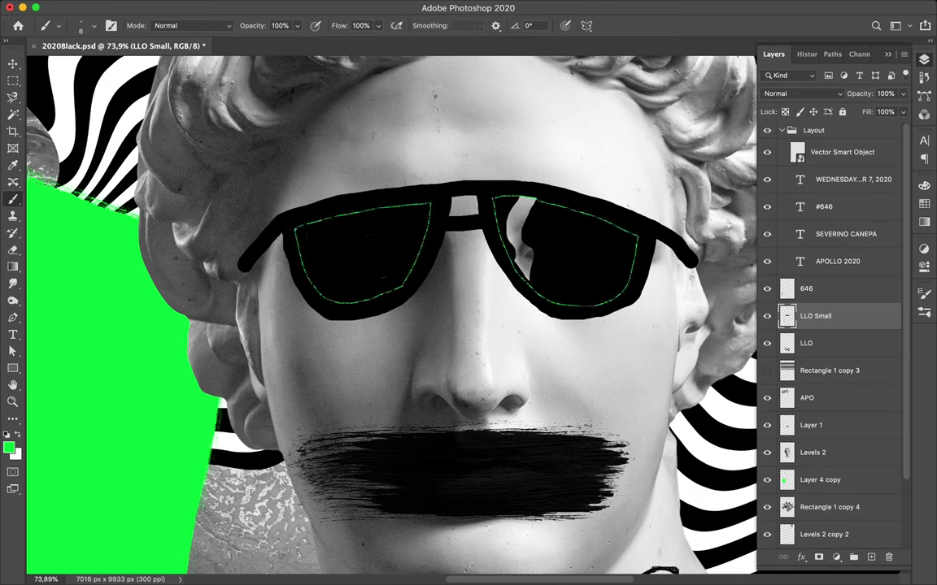
left_click_drag(329, 221, 333, 275)
mouse_move(352, 221)
left_mouse_down()
mouse_move(349, 298)
mouse_move(333, 219)
left_mouse_up()
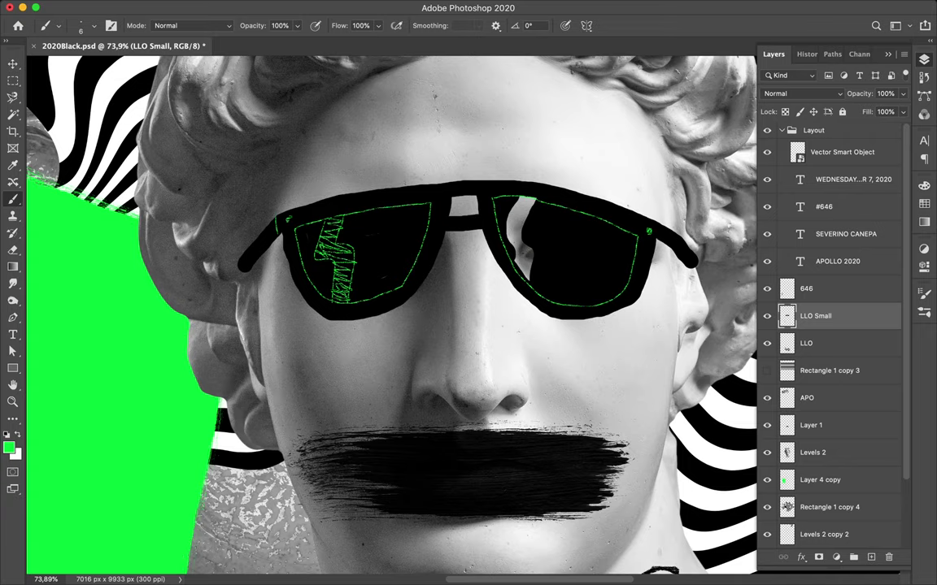
scroll(448, 239, "down", 2, "alt")
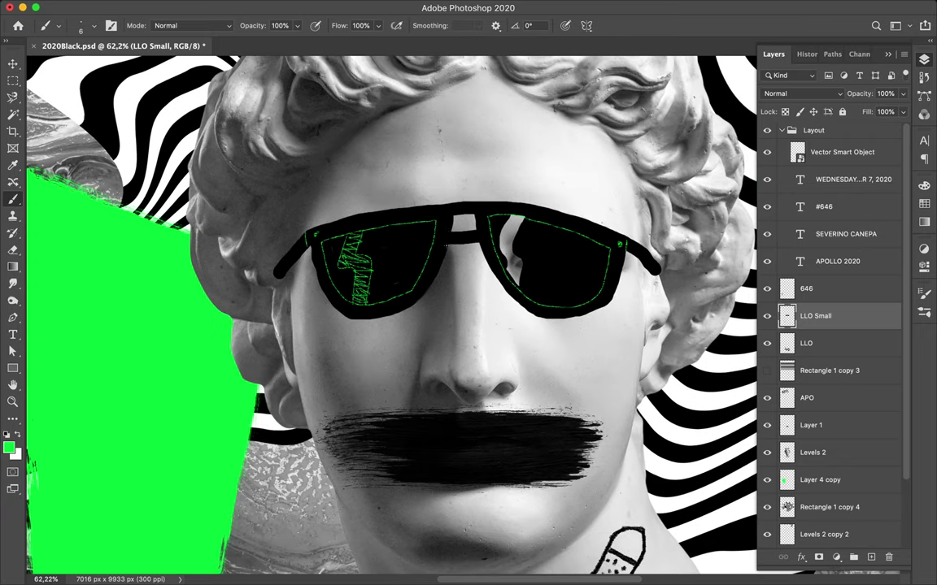
scroll(498, 340, "down", 2, "alt")
- Shrink the brush to 1 px and add a new empty layer above LLO Small
left_click(86, 25)
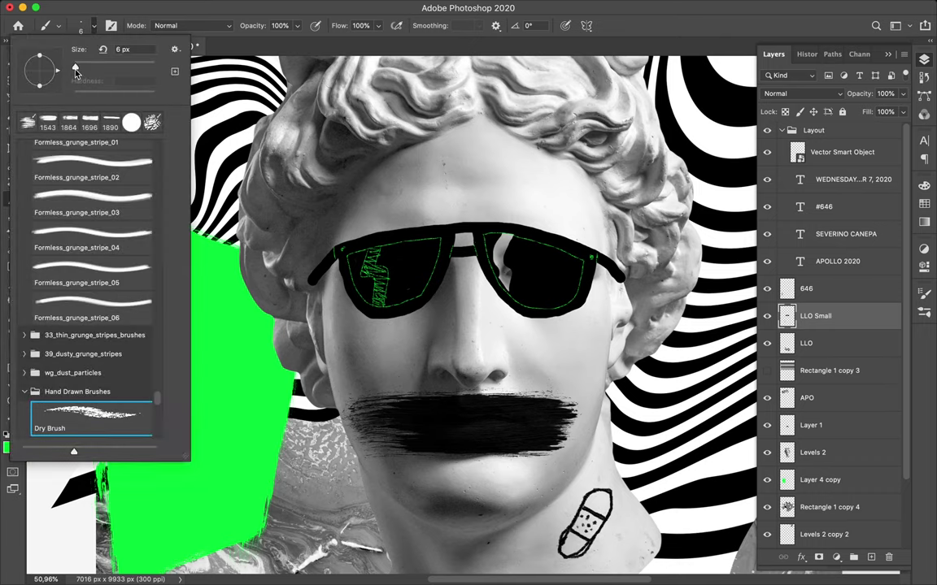
left_click_drag(75, 69, 68, 69)
left_click(871, 558)
key("ctrl+0")
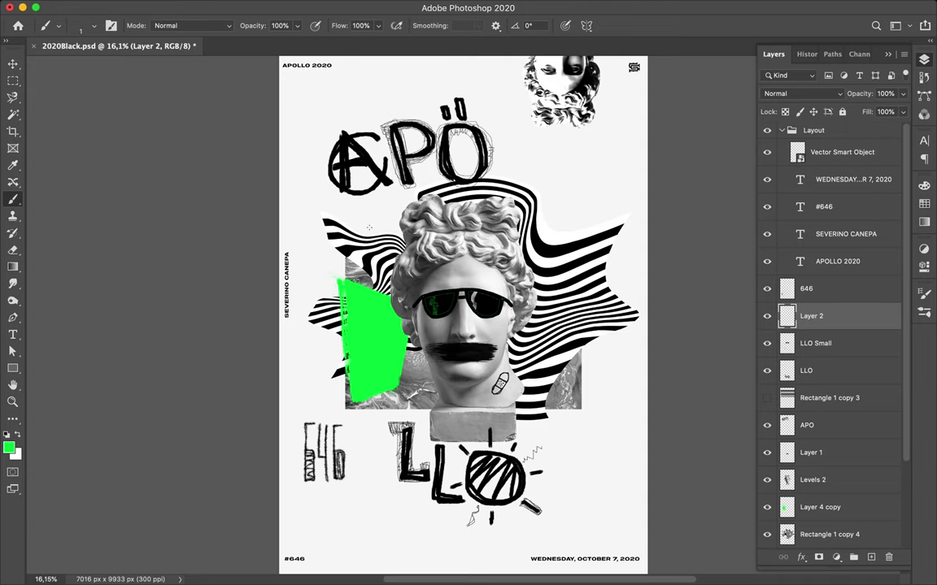
- Switch the brush preset to Hard Round and fit the whole poster in view
scroll(368, 228, "up", 4)
scroll(331, 259, "up", 3)
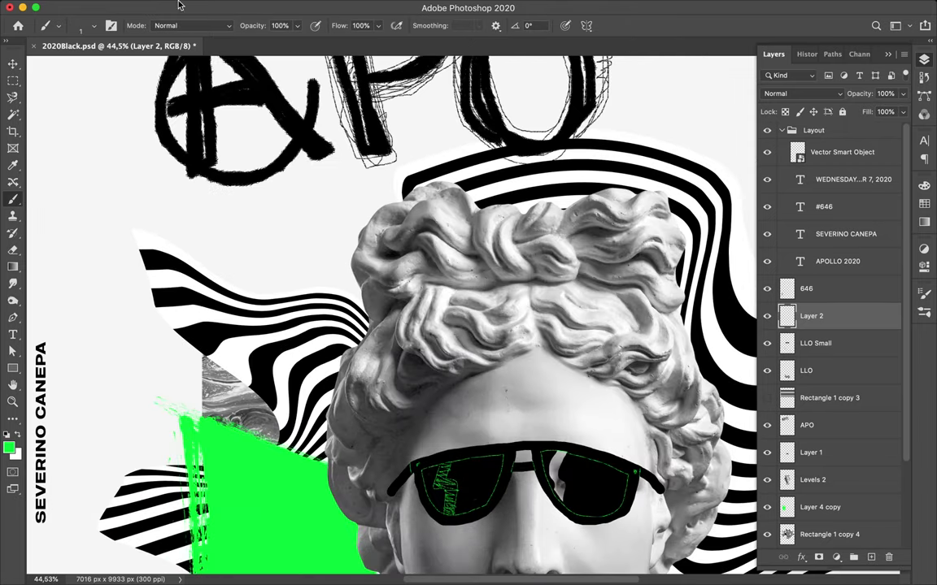
left_click(57, 25)
scroll(100, 313, "up", 10)
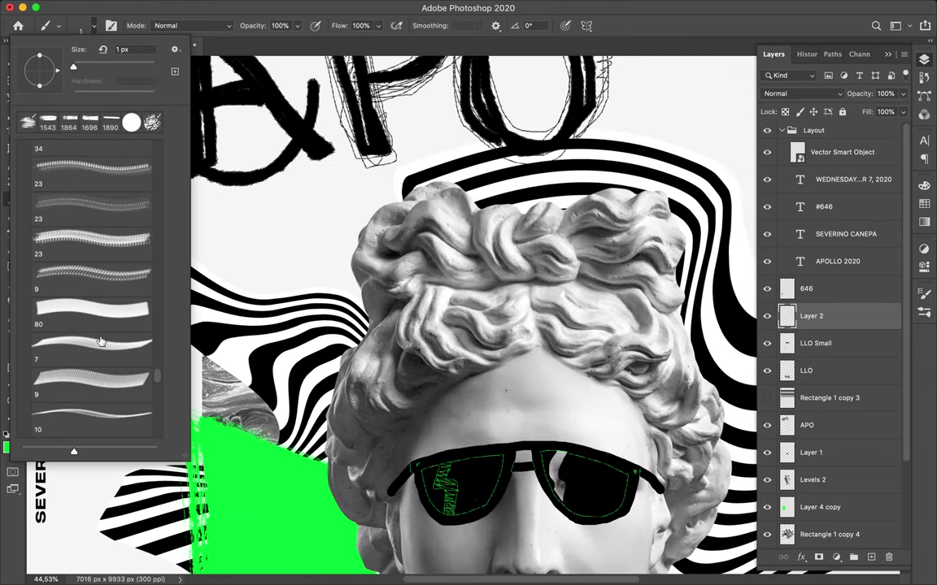
scroll(143, 245, "up", 3)
scroll(142, 223, "up", 2)
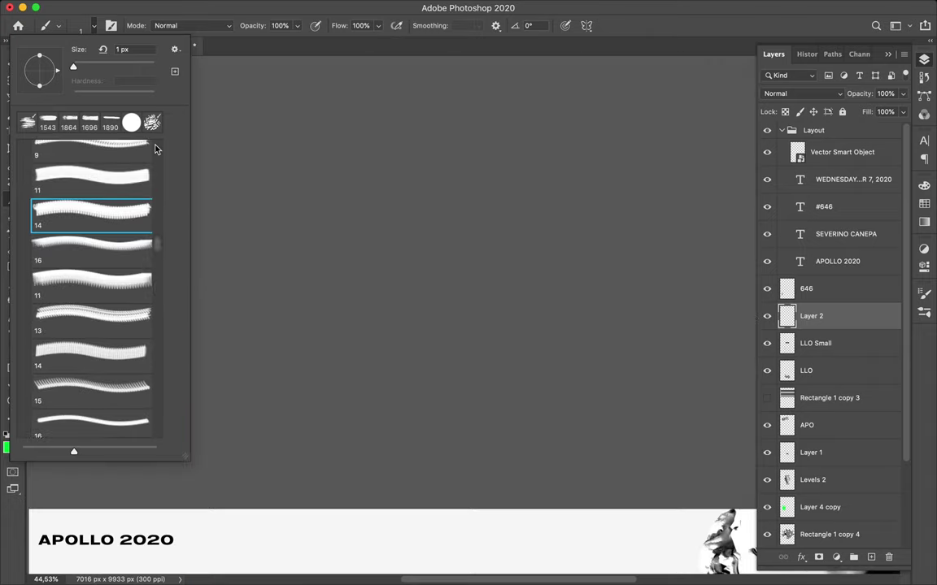
left_click(86, 176)
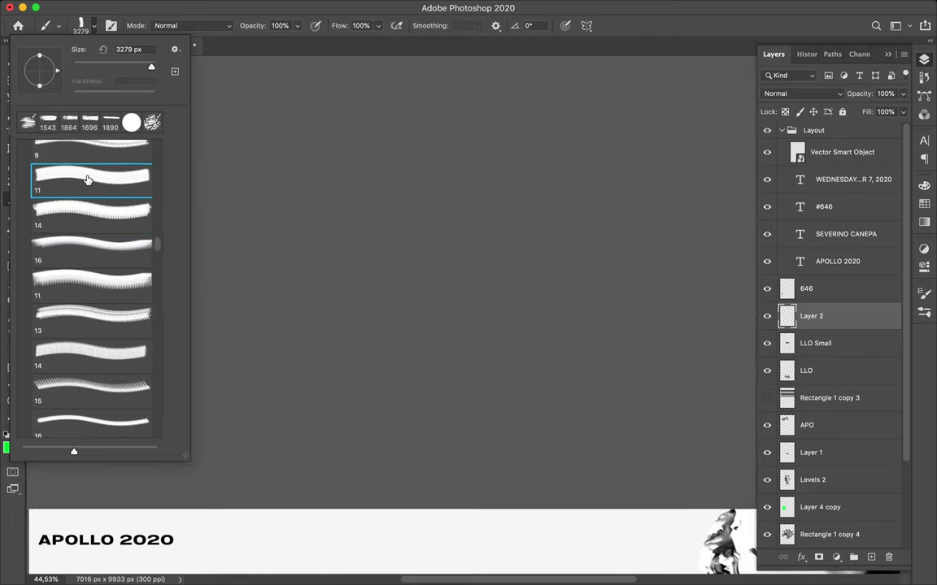
scroll(121, 240, "up", 4)
scroll(123, 241, "up", 10)
scroll(81, 203, "up", 10)
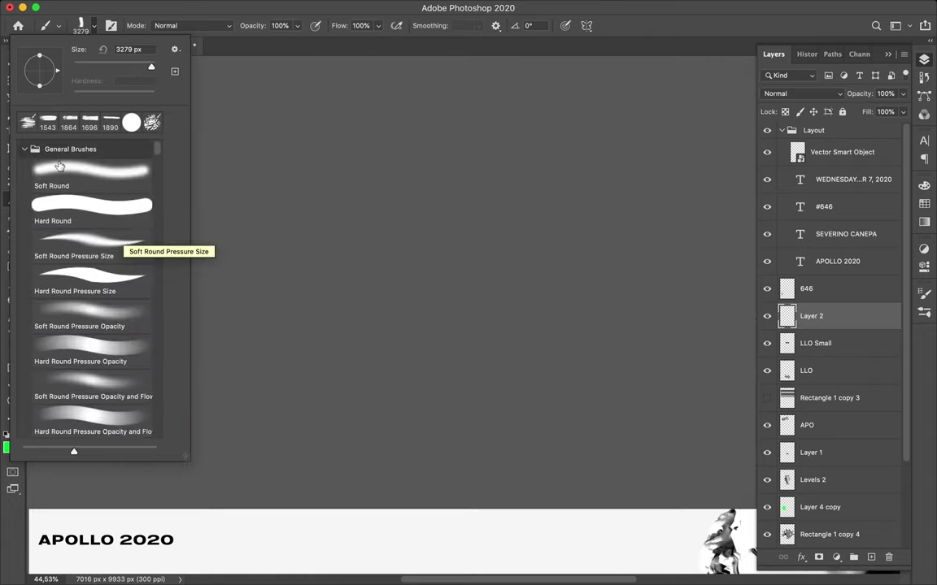
left_click(85, 208)
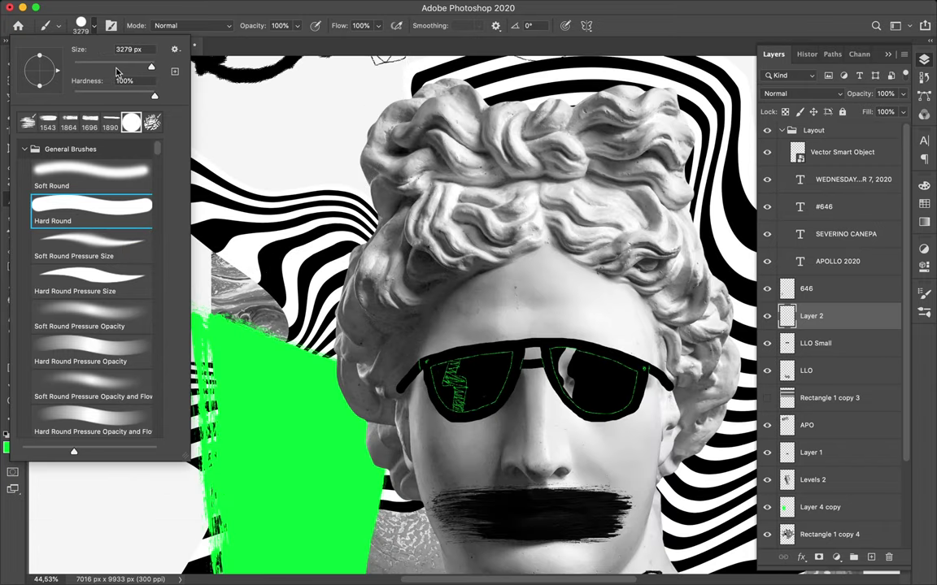
key("ctrl+0")
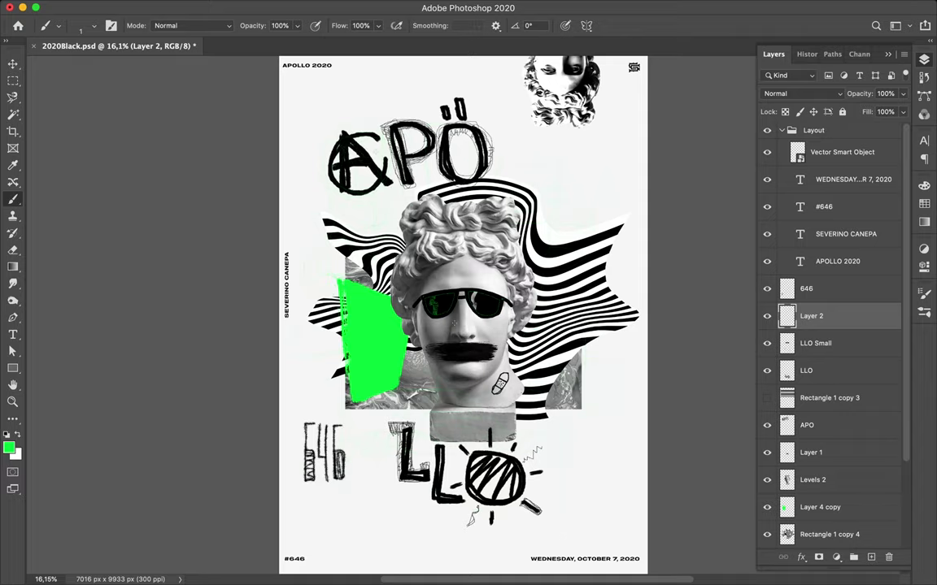
scroll(463, 309, "up", 3)
- Rename Layer 2 to 'Green lines', add a new layer above, and reset colours to black/white
double_click(811, 316)
type("Green line")
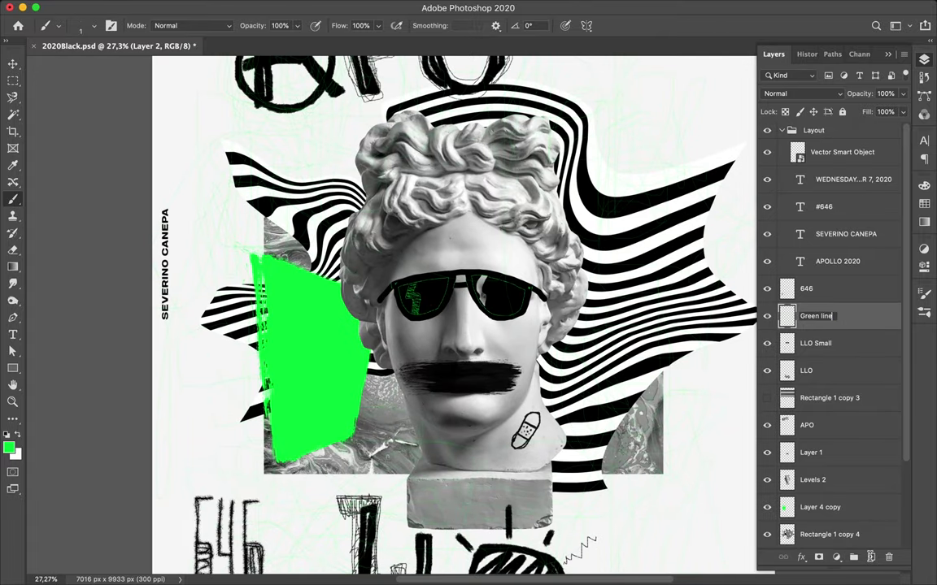
type("s")
key("Return")
key("ctrl+shift+alt+n")
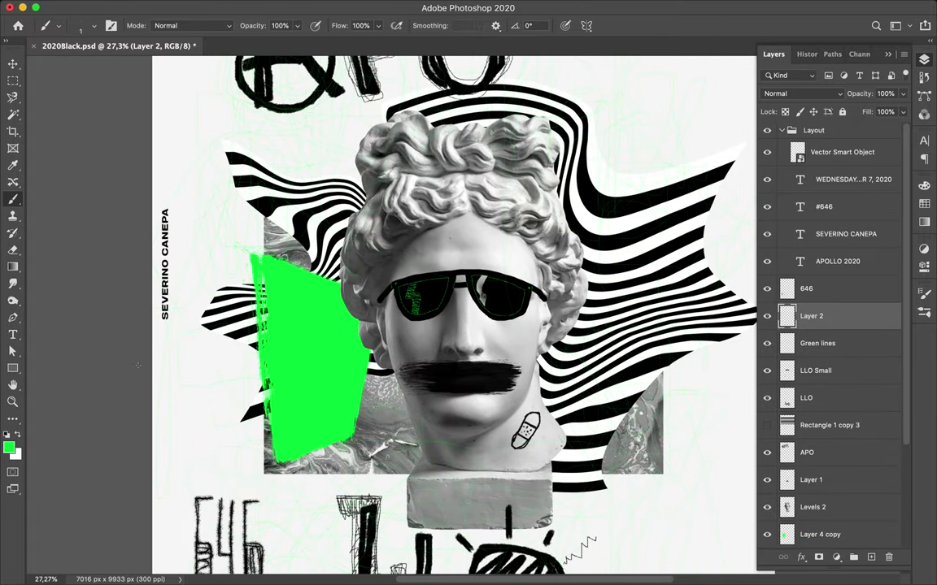
key("d")
- Scribble loose strokes around the LLO O, across the lower poster, APO lettering and hair
scroll(573, 494, "down", 5)
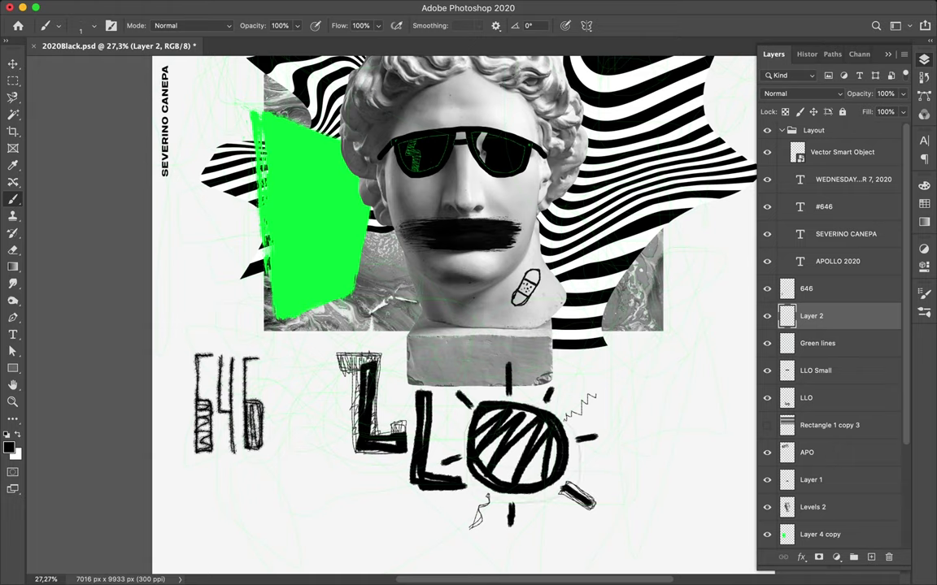
left_click_drag(439, 411, 496, 453)
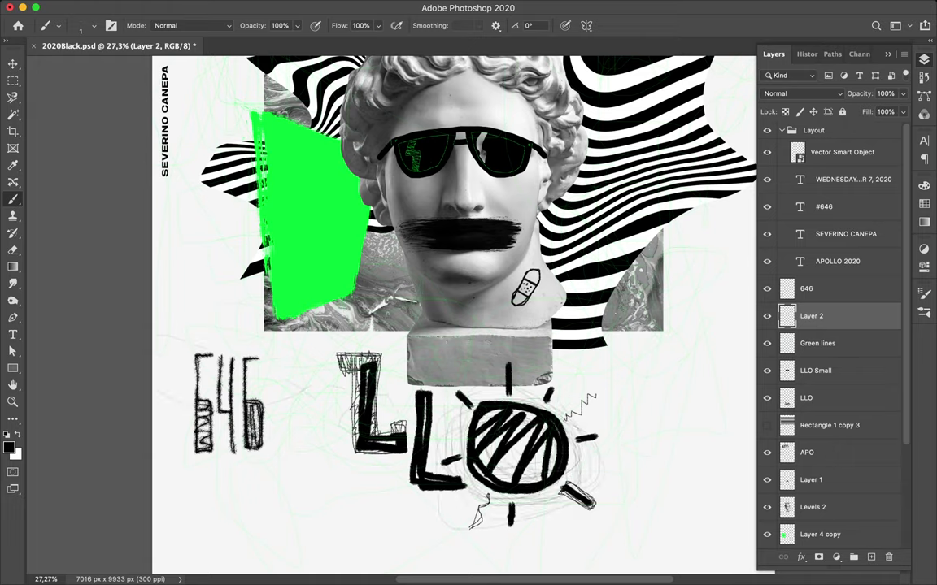
mouse_move(195, 319)
left_mouse_down()
mouse_move(284, 357)
mouse_move(358, 334)
mouse_move(642, 325)
mouse_move(564, 390)
left_mouse_up()
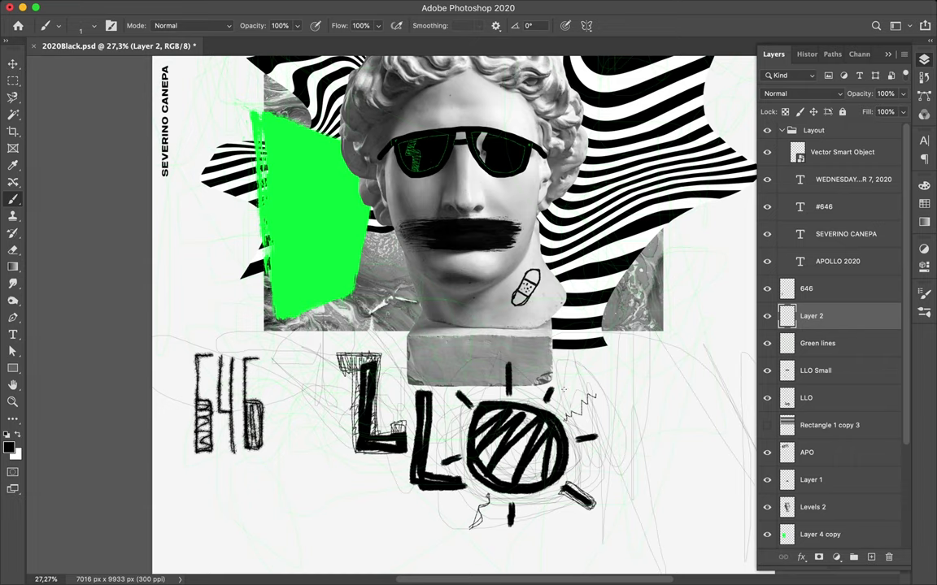
scroll(563, 390, "down", 1)
scroll(229, 408, "up", 5)
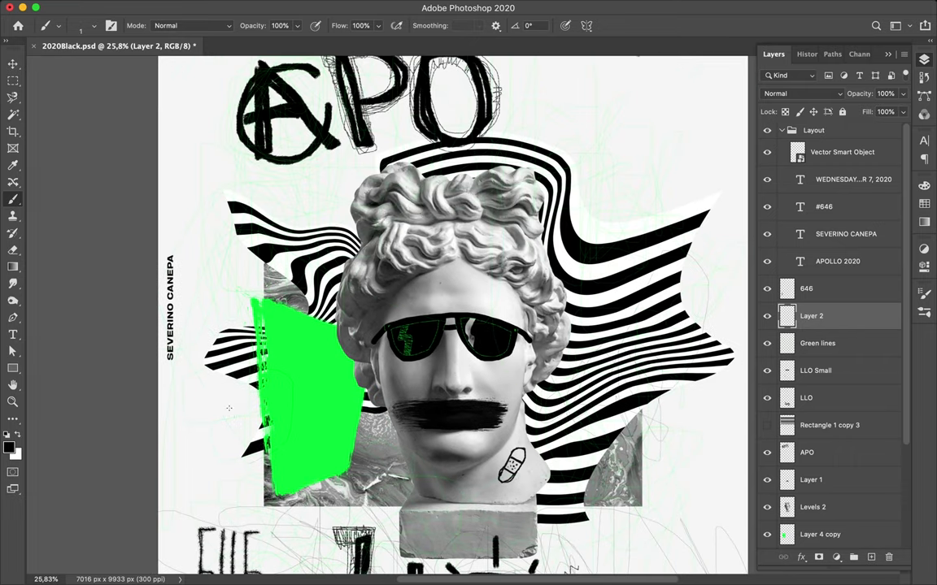
mouse_move(217, 174)
left_mouse_down()
mouse_move(537, 98)
mouse_move(332, 224)
mouse_move(339, 169)
left_mouse_up()
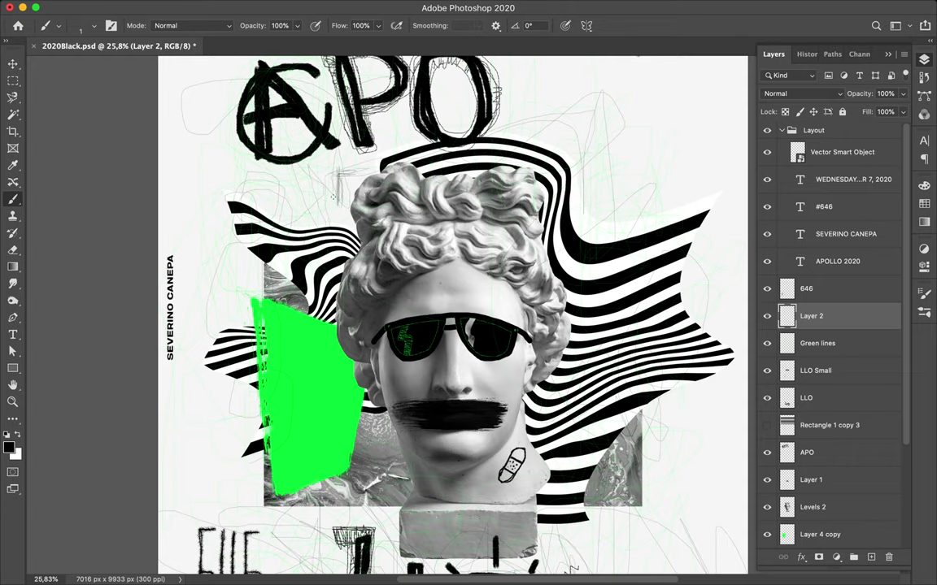
mouse_move(528, 135)
left_mouse_down()
mouse_move(578, 137)
mouse_move(577, 194)
left_mouse_up()
- Add short strokes and small scribbled loops beside LLO and near the top right
scroll(431, 291, "down", 5)
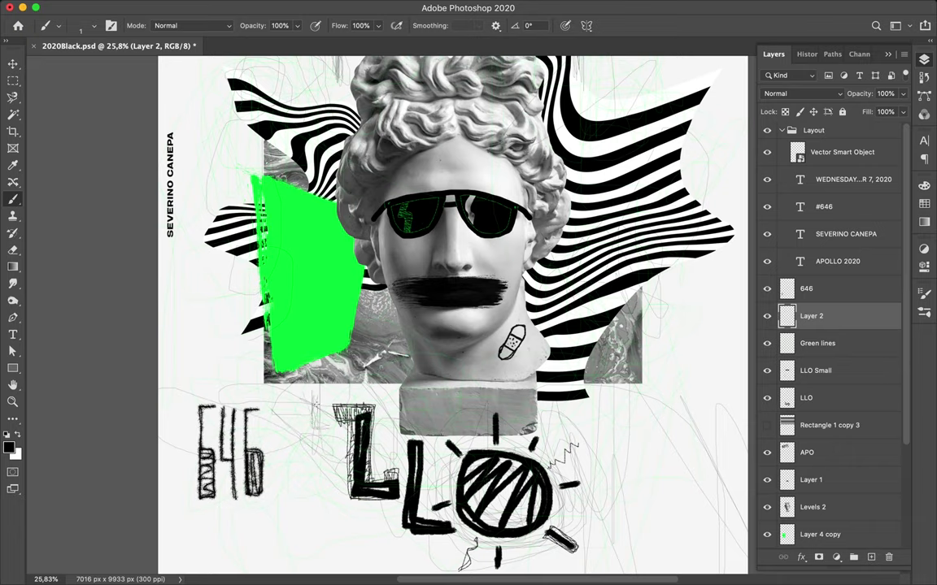
left_click_drag(315, 418, 313, 395)
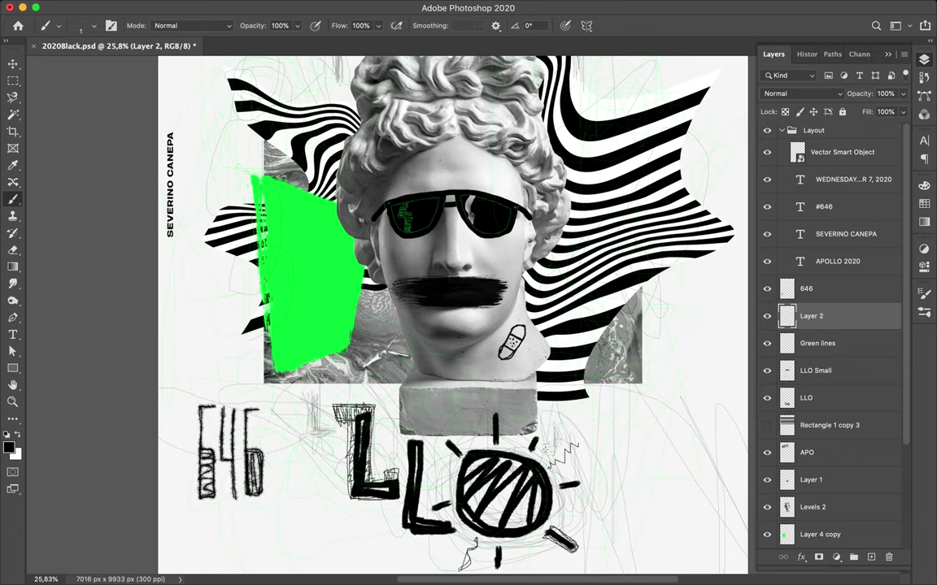
scroll(582, 182, "up", 7)
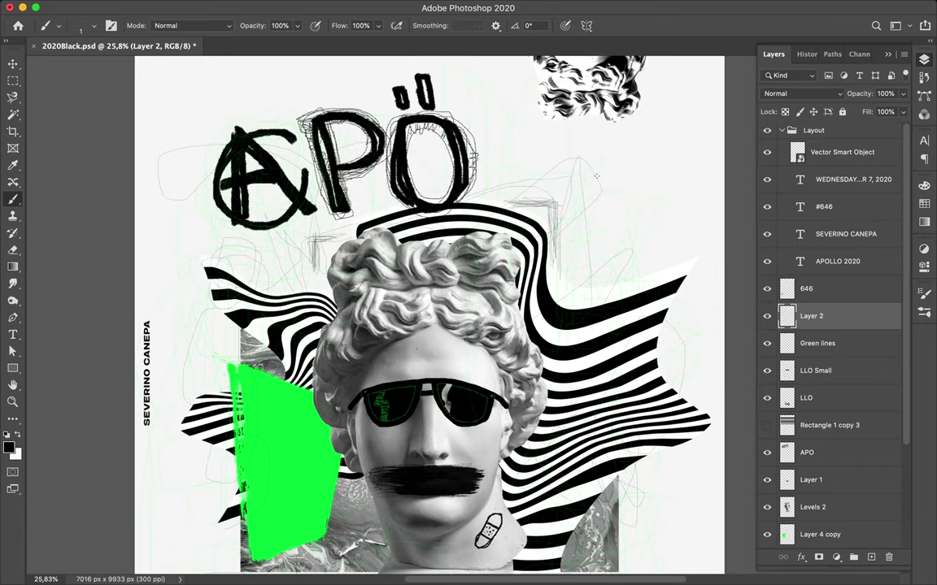
left_click_drag(587, 178, 584, 181)
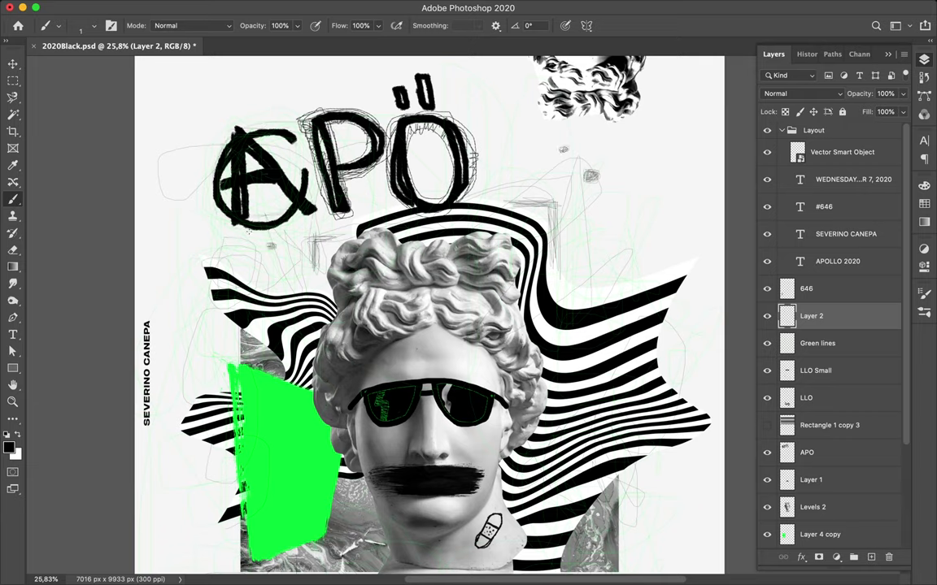
scroll(588, 420, "down", 6)
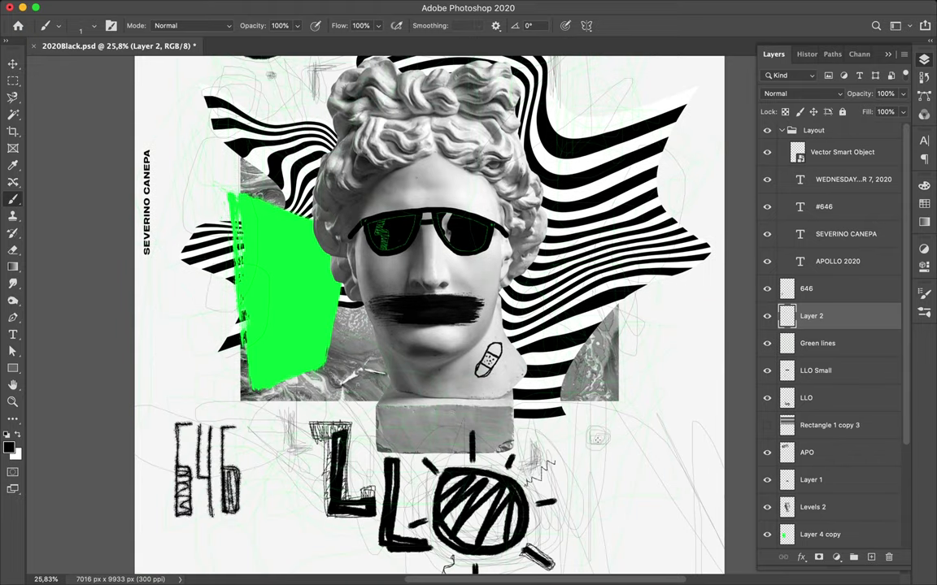
left_click_drag(599, 440, 592, 457)
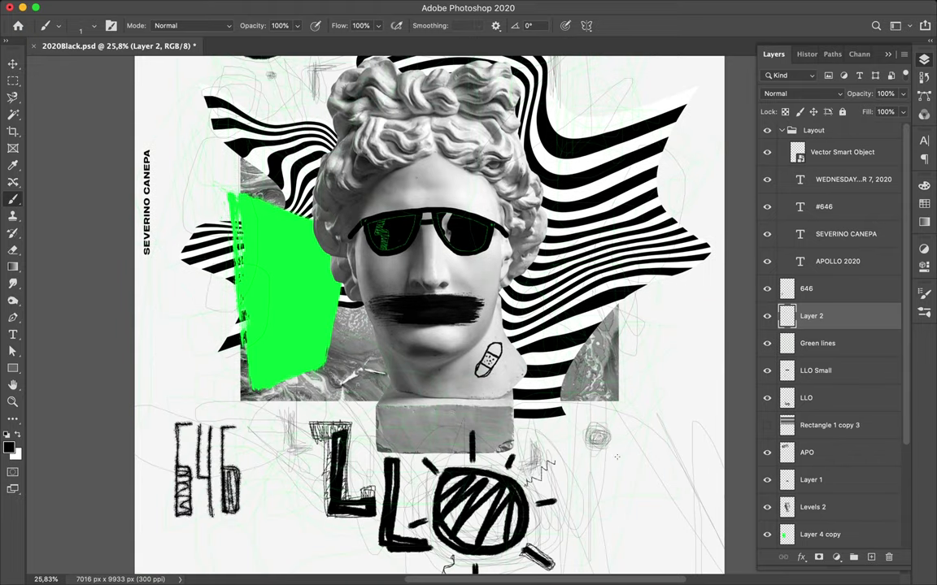
scroll(577, 277, "up", 8)
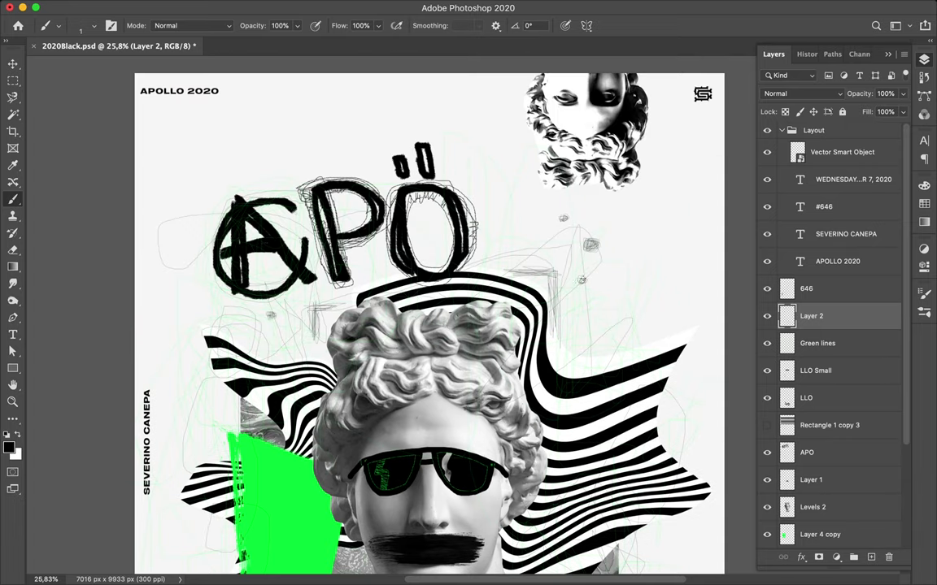
left_click_drag(622, 251, 626, 248)
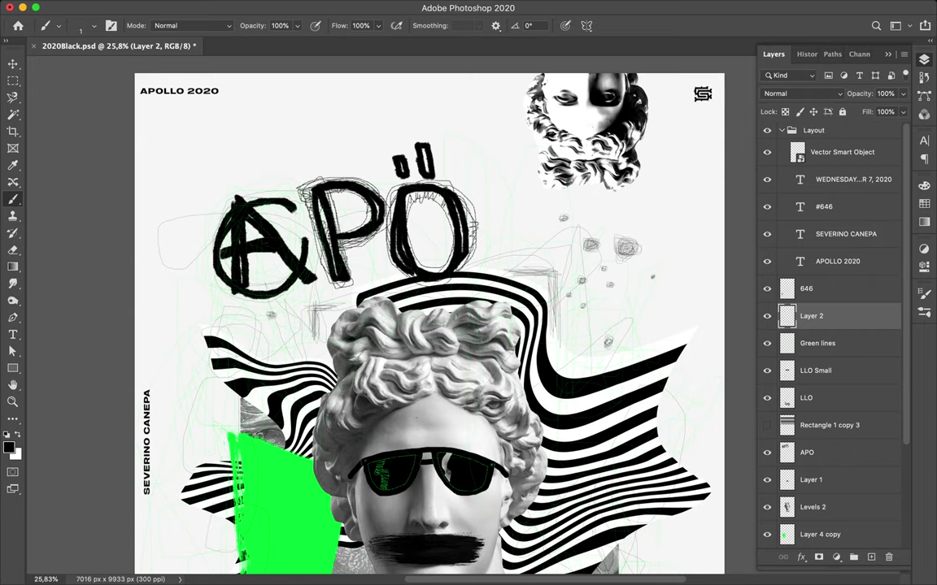
scroll(543, 308, "down", 2)
- Add a new layer above Layer 2 and set the brush size to 11 px
left_click(871, 557)
left_click(59, 26)
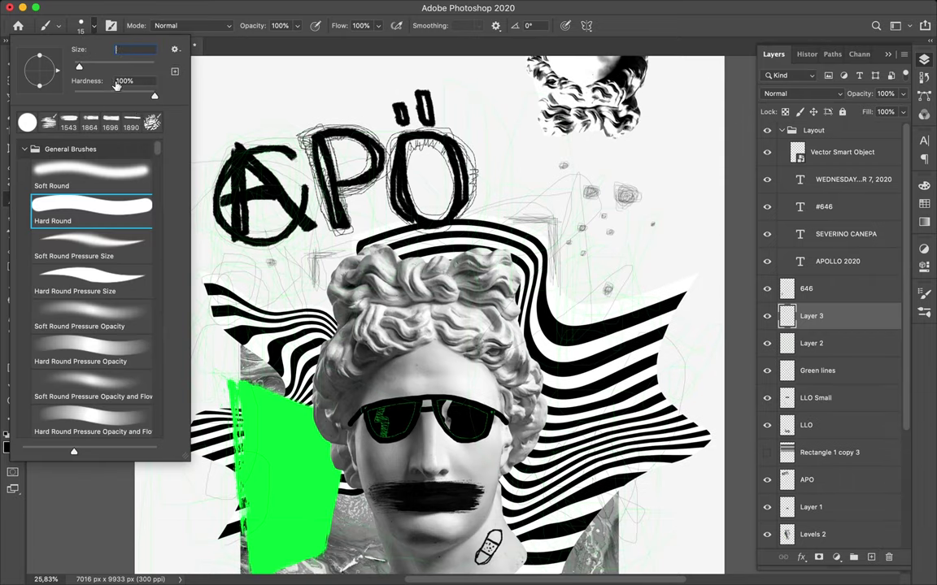
type("11")
key("Return")
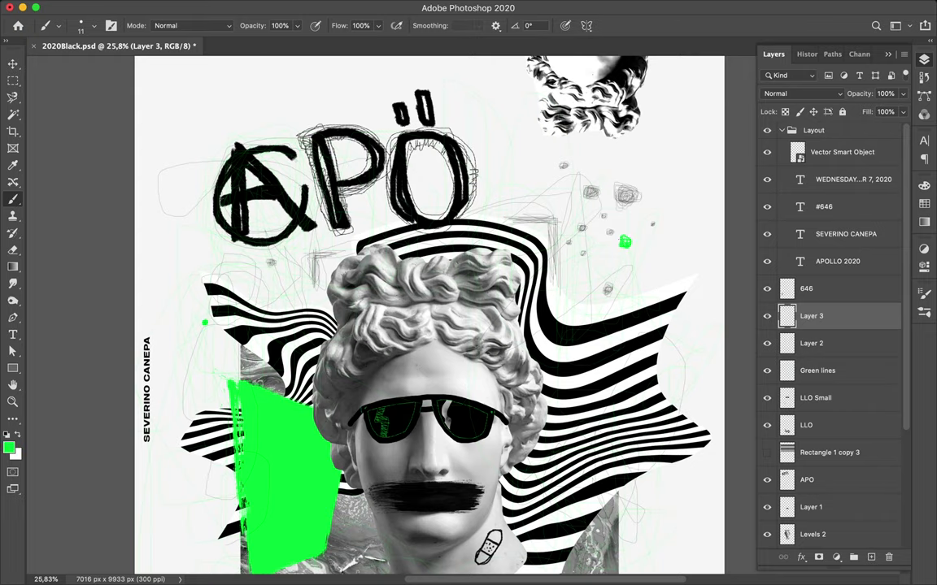
scroll(446, 156, "down", 10)
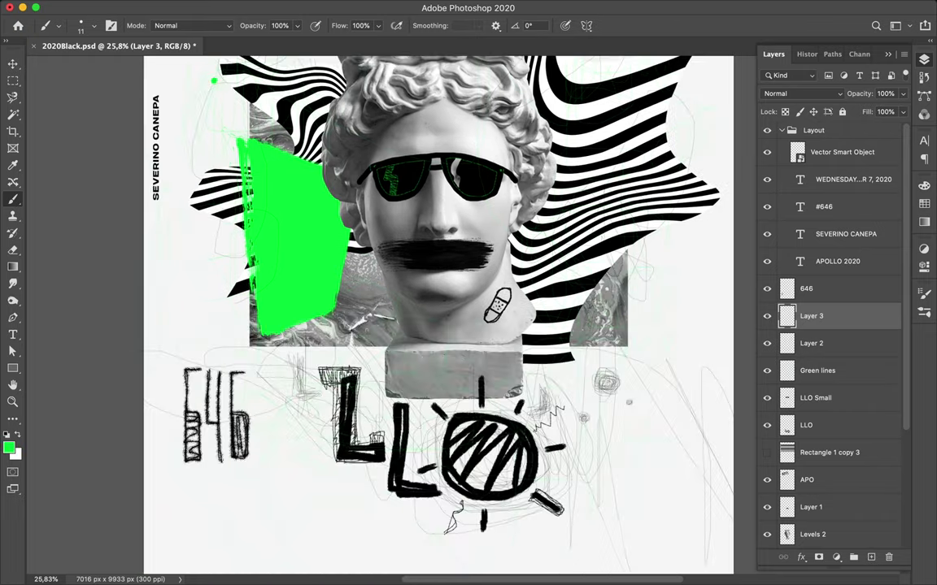
scroll(445, 156, "up", 2)
right_click(446, 156)
key("Escape")
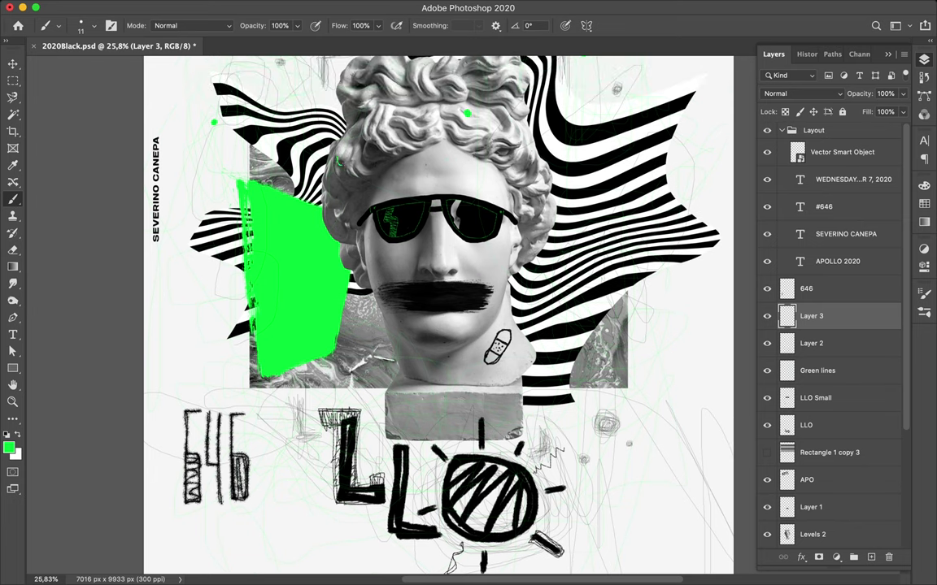
- At a 52 px brush, paint green blobs and dabs beside the grey triangle right of the bust
left_click(95, 25)
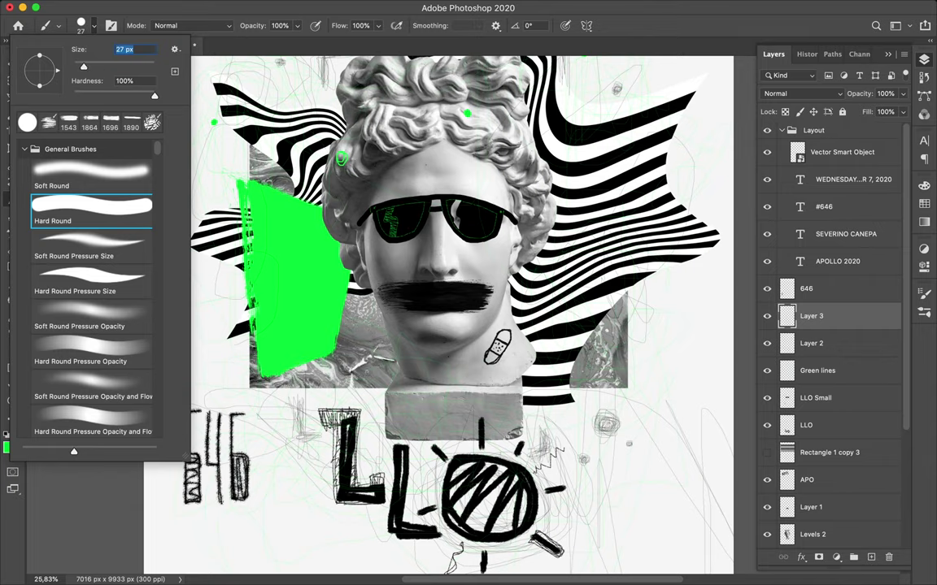
type("52")
key("Return")
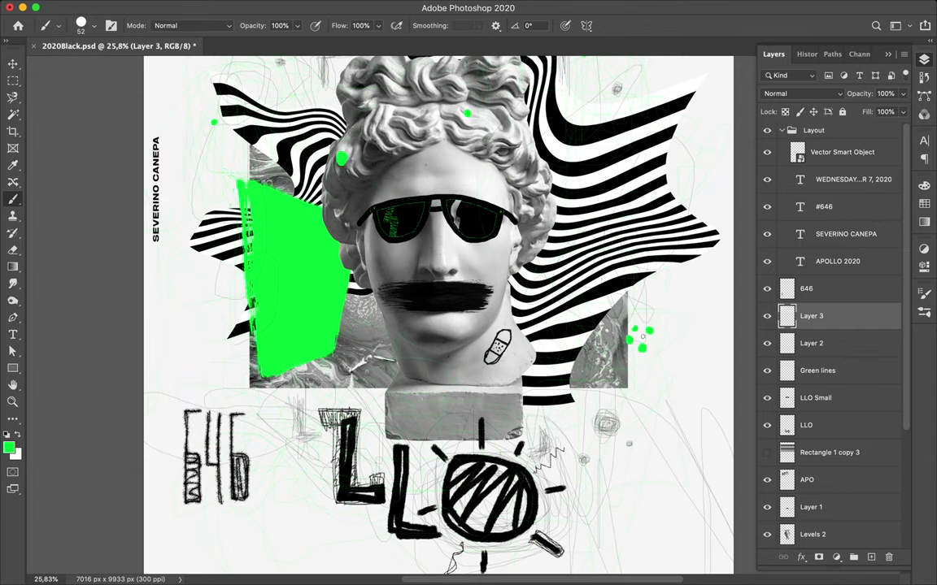
left_click_drag(656, 341, 662, 343)
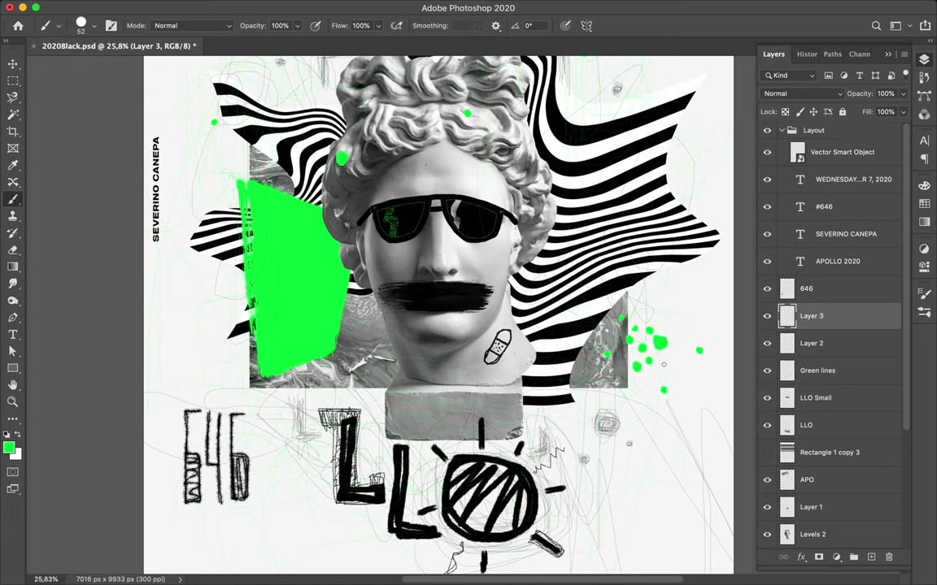
left_click(665, 365)
left_click(642, 393)
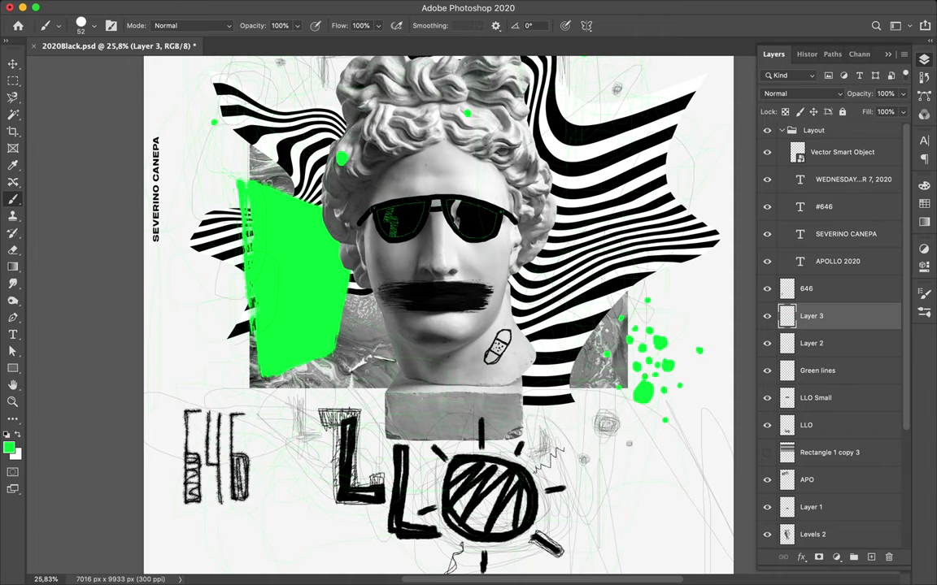
scroll(439, 317, "up", 5)
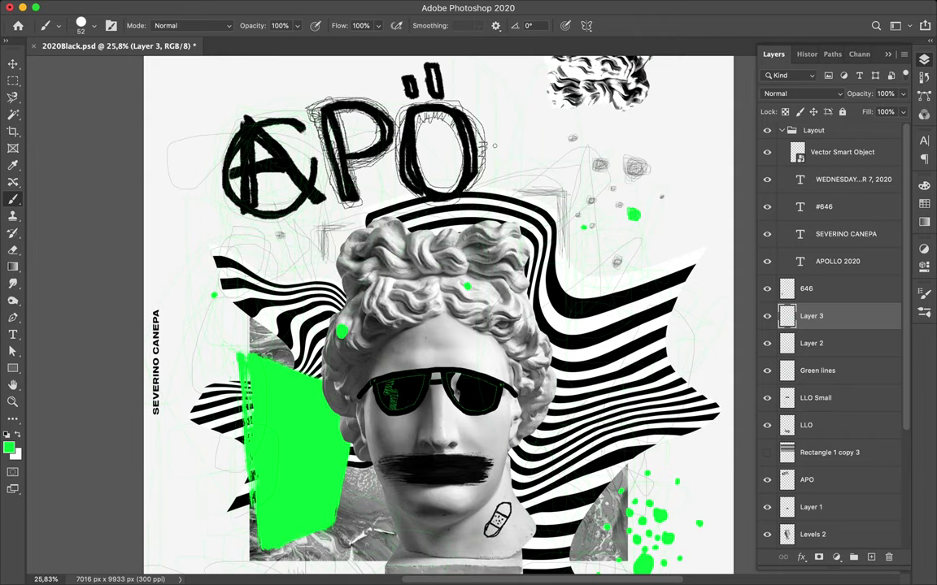
scroll(374, 253, "down", 3)
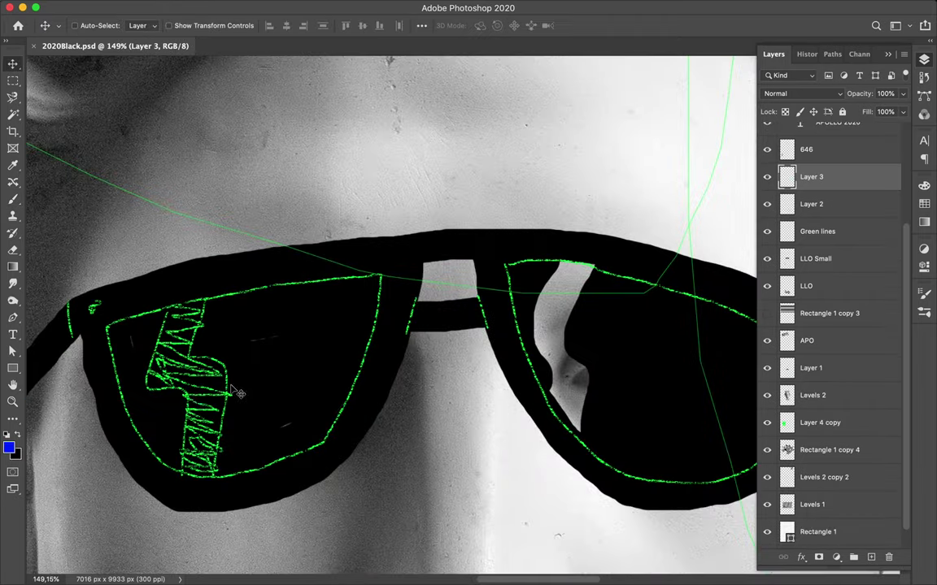
- On the LLO Small layer, pick a hard round brush and bright green colour
left_click(173, 362, "ctrl")
left_click(89, 26)
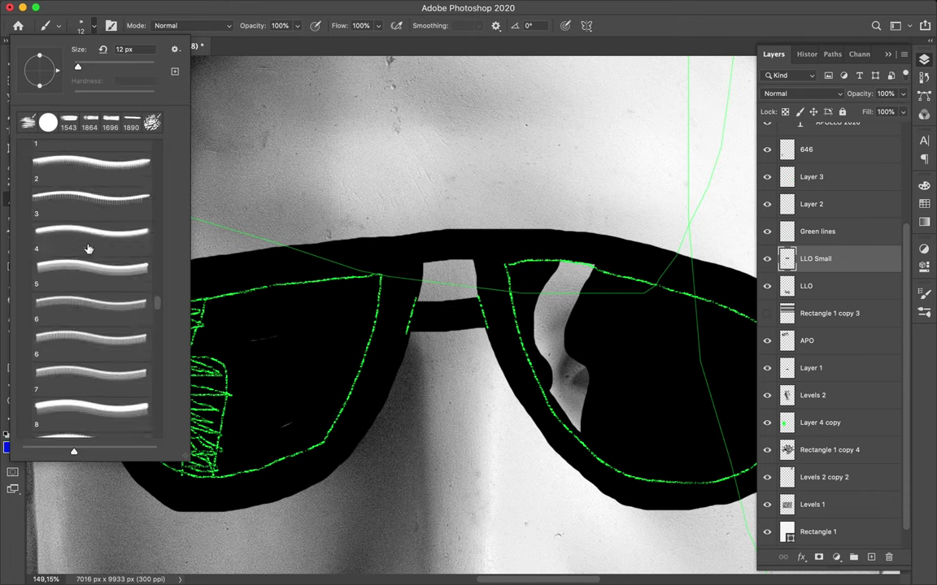
left_click(48, 122)
key("Return")
left_click(924, 203)
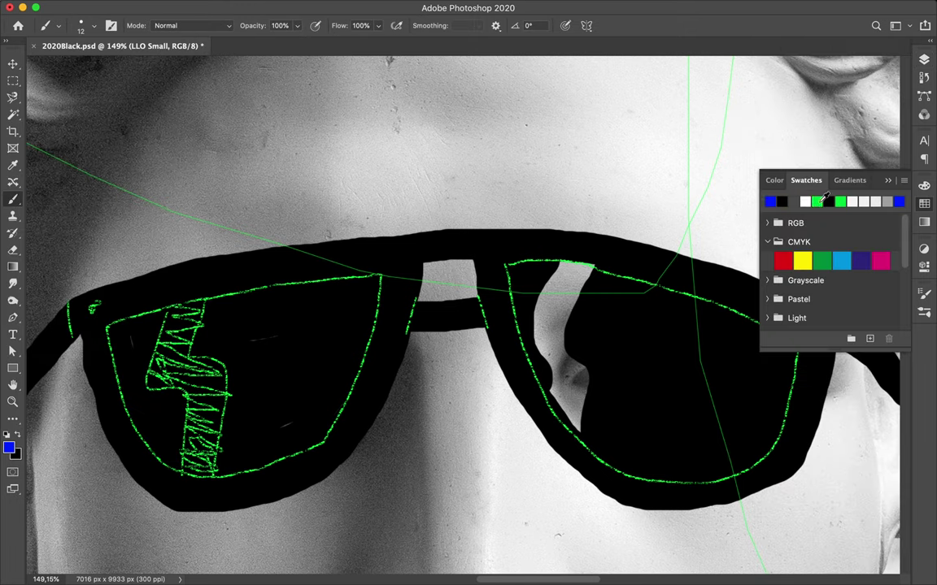
left_click(770, 202)
- Trace the left lens outline and hatch the lightning bolt in thick green
mouse_move(69, 303)
left_mouse_down()
mouse_move(74, 340)
mouse_move(246, 470)
mouse_move(107, 328)
left_mouse_up()
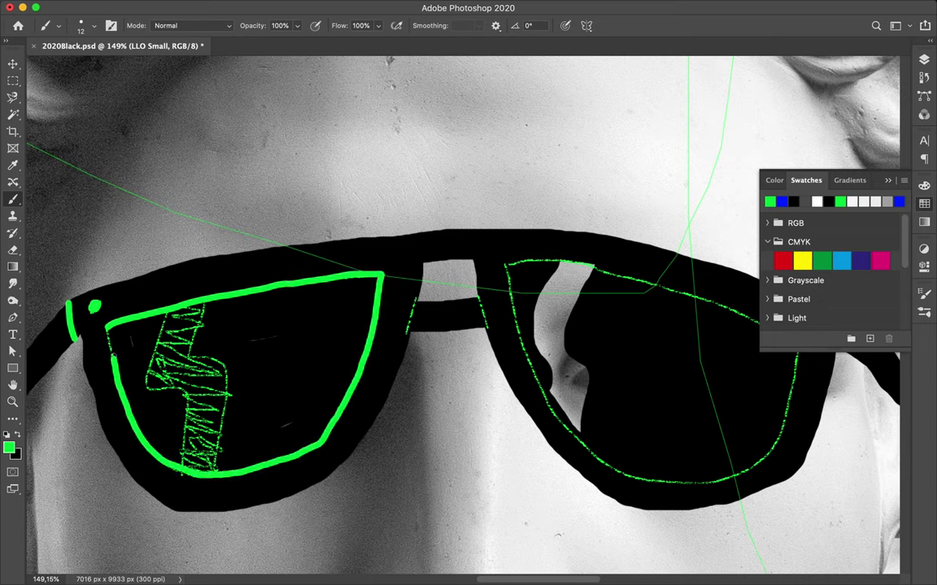
mouse_move(168, 311)
left_mouse_down()
mouse_move(166, 382)
mouse_move(191, 424)
left_mouse_up()
left_click_drag(204, 303, 231, 376)
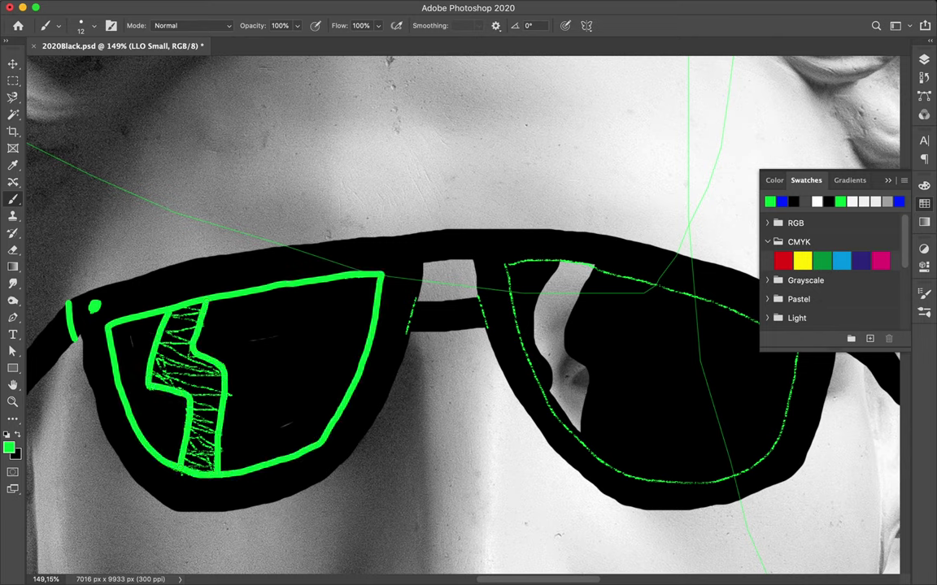
mouse_move(156, 319)
left_mouse_down()
mouse_move(204, 308)
mouse_move(203, 341)
left_mouse_up()
left_click_drag(150, 357, 211, 370)
mouse_move(162, 338)
left_mouse_down()
mouse_move(193, 392)
mouse_move(192, 423)
left_mouse_up()
- Paint green strokes on the bridge, the right lens's top edge and its hinge
scroll(244, 384, "right", 5)
left_click_drag(370, 317, 381, 346)
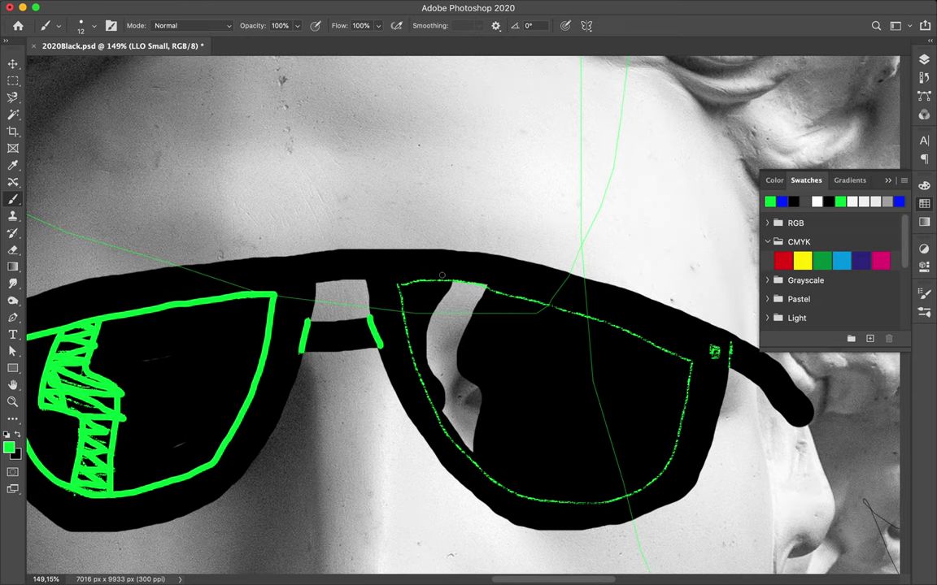
mouse_move(397, 284)
left_mouse_down()
mouse_move(689, 357)
mouse_move(399, 286)
left_mouse_up()
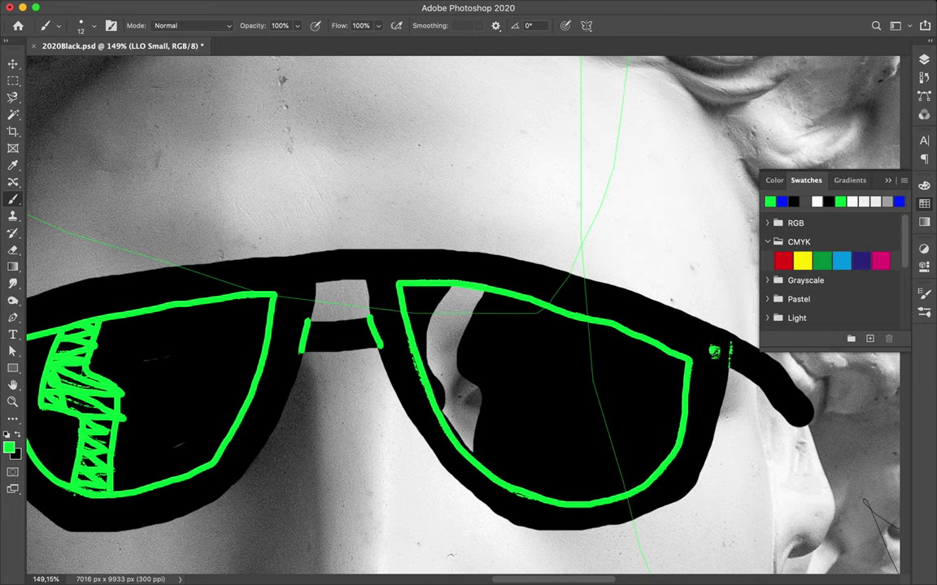
left_click_drag(730, 365, 730, 334)
scroll(378, 263, "down", 2)
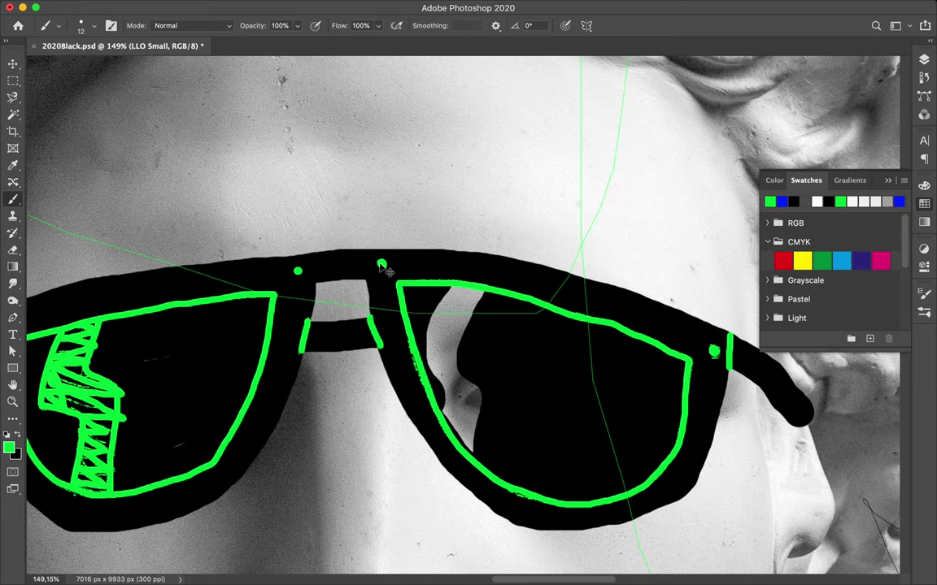
scroll(383, 261, "down", 5)
scroll(485, 323, "up", 3)
- On the bandage drawing's layer, enlarge the brush to 89 px and paint the neck bandage green
scroll(520, 440, "up", 4)
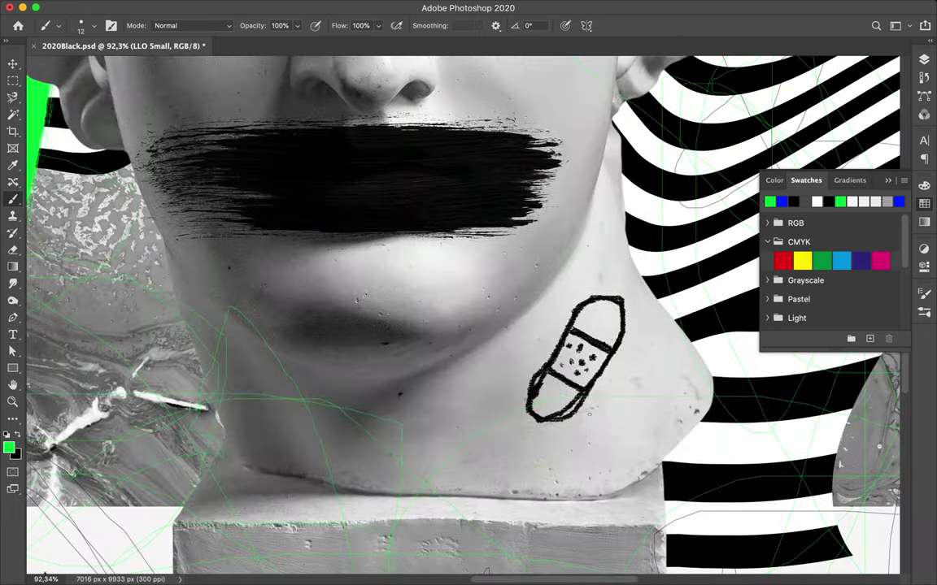
left_click(670, 372, "ctrl")
right_click(558, 383)
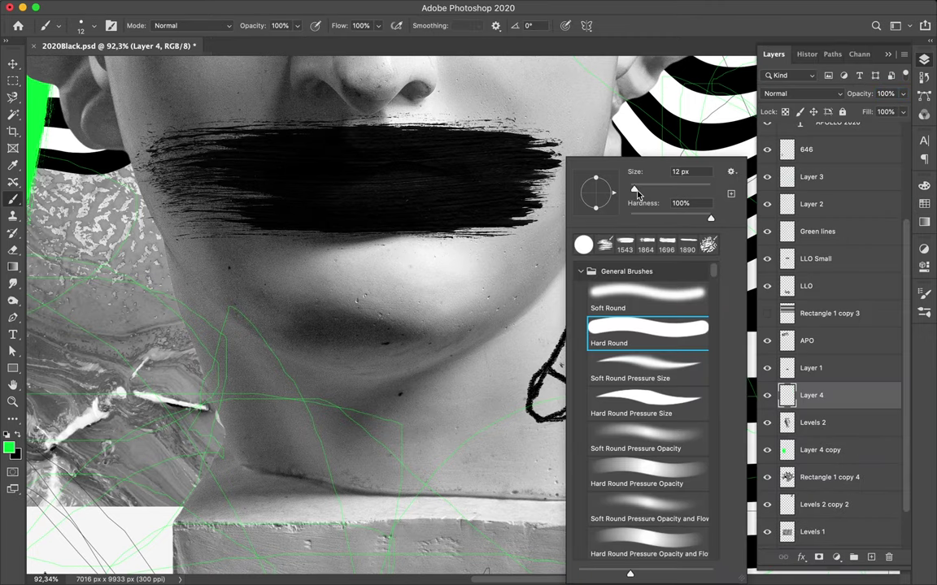
left_click_drag(631, 194, 643, 194)
mouse_move(545, 402)
left_mouse_down()
mouse_move(561, 366)
mouse_move(602, 324)
mouse_move(548, 404)
left_mouse_up()
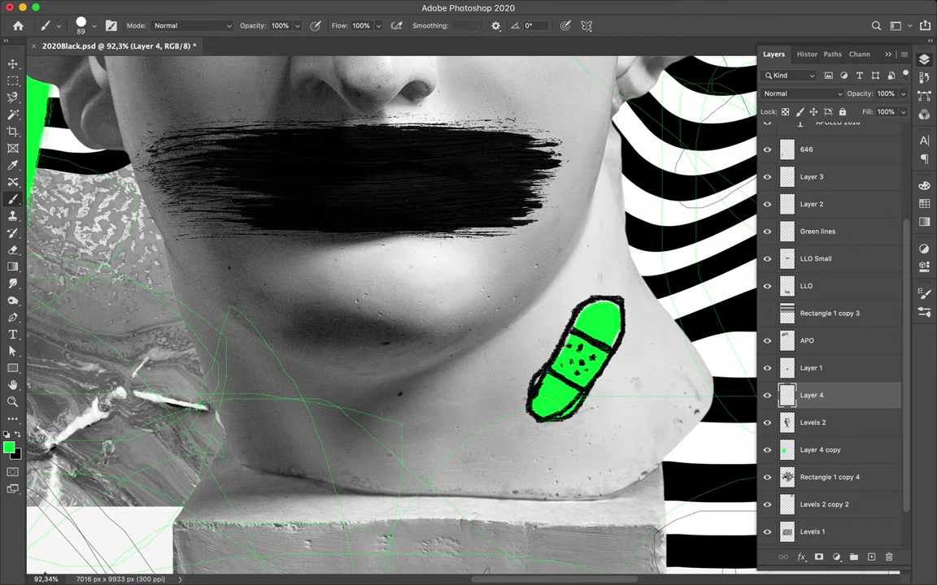
scroll(554, 227, "down", 2)
scroll(554, 227, "down", 2)
scroll(555, 227, "down", 1)
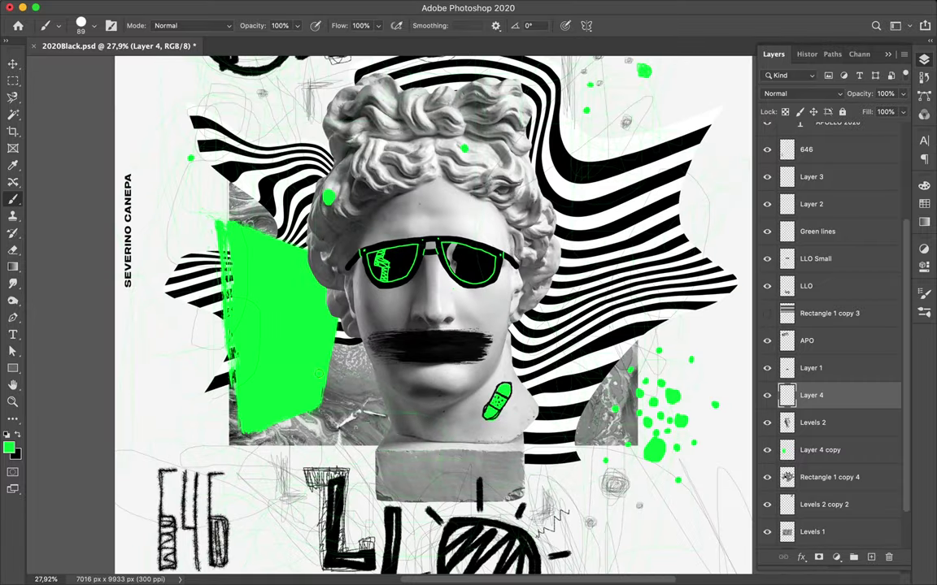
scroll(554, 227, "down", 1)
scroll(524, 121, "up", 1)
scroll(525, 121, "up", 2)
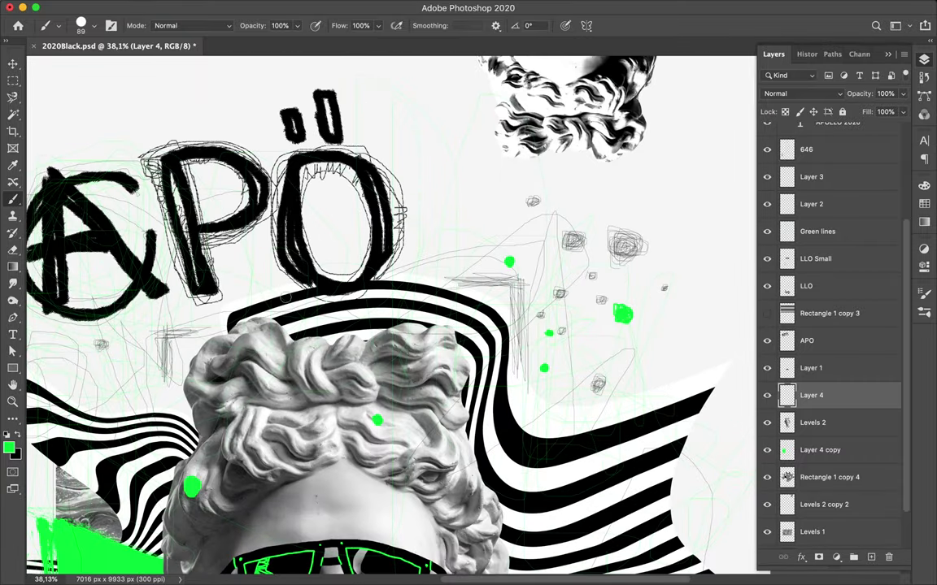
- Paint a green X over the Ö, fill its umlaut dot, and streak the P stem and L's
left_click_drag(286, 294, 399, 162)
left_click_drag(264, 165, 403, 273)
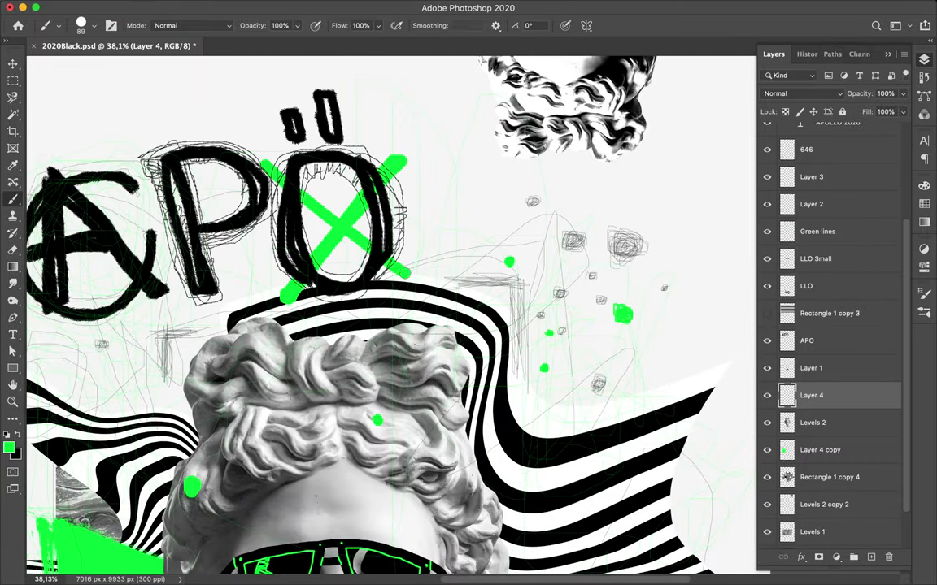
left_click_drag(329, 131, 327, 100)
left_click_drag(174, 175, 197, 286)
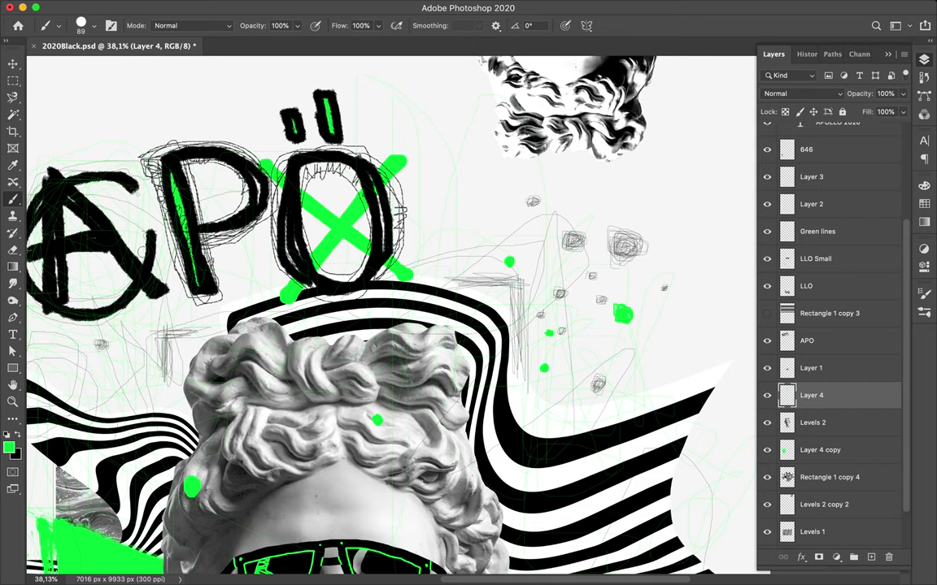
scroll(390, 309, "down", 2)
scroll(390, 309, "down", 5)
mouse_move(179, 223)
left_mouse_down()
mouse_move(180, 339)
mouse_move(244, 334)
left_mouse_up()
left_click_drag(275, 268, 275, 301)
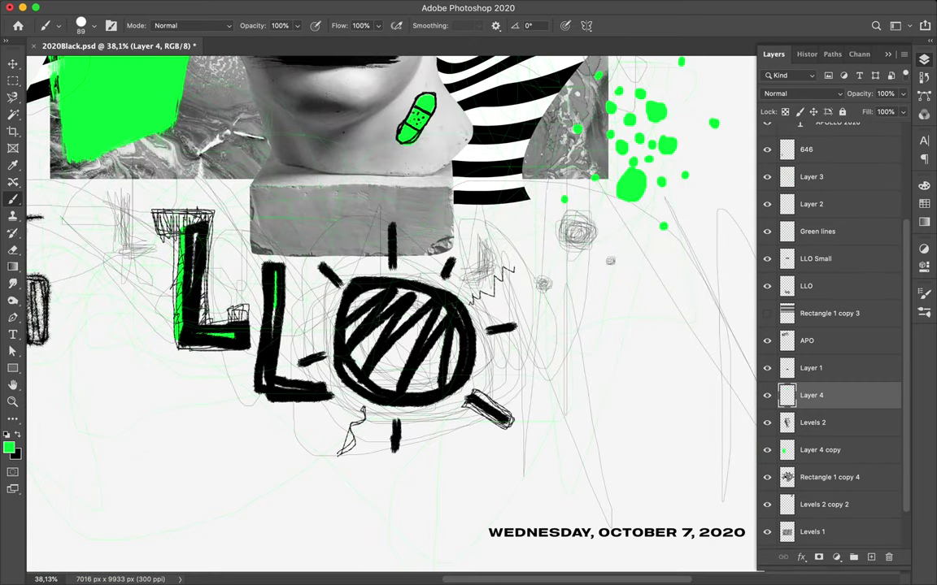
- Fill the inside of the LLO O green and colour its sun rays and bar green
mouse_move(342, 301)
left_mouse_down()
mouse_move(386, 333)
mouse_move(411, 309)
mouse_move(464, 398)
left_mouse_up()
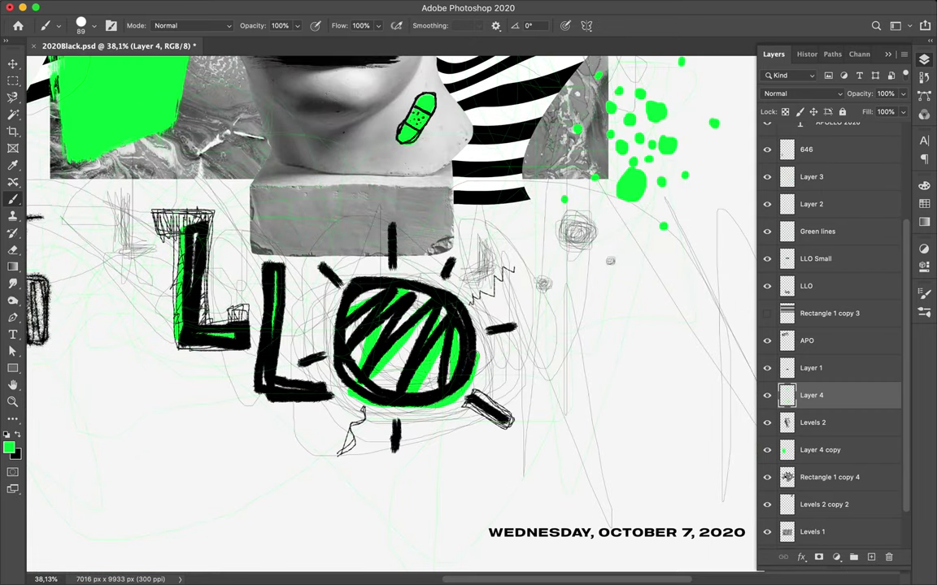
left_click_drag(448, 264, 453, 277)
left_click_drag(488, 333, 512, 327)
left_click_drag(476, 402, 508, 419)
left_click_drag(396, 426, 396, 448)
left_click_drag(301, 363, 321, 358)
left_click_drag(322, 268, 334, 281)
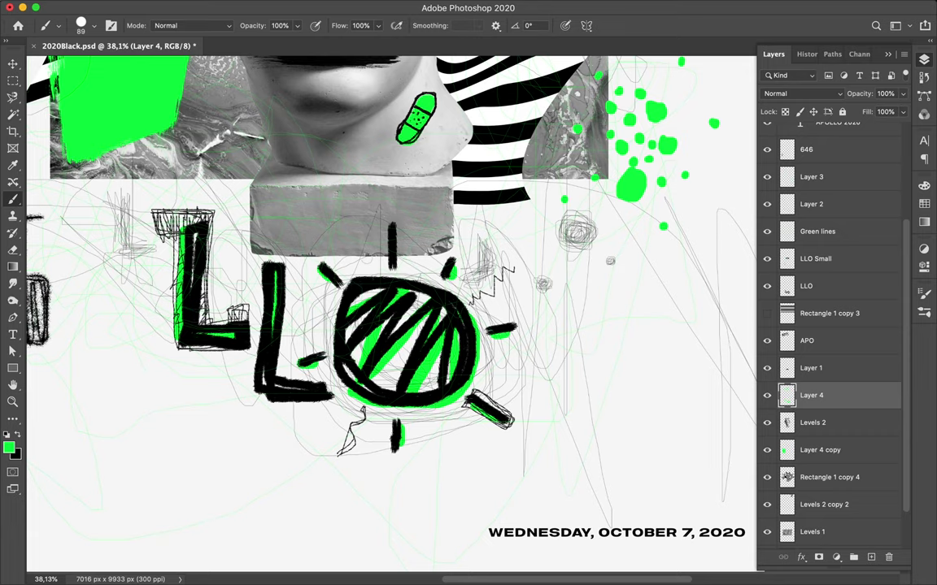
scroll(352, 232, "up", 2)
scroll(358, 236, "up", 5)
scroll(24, 72, "down", 5)
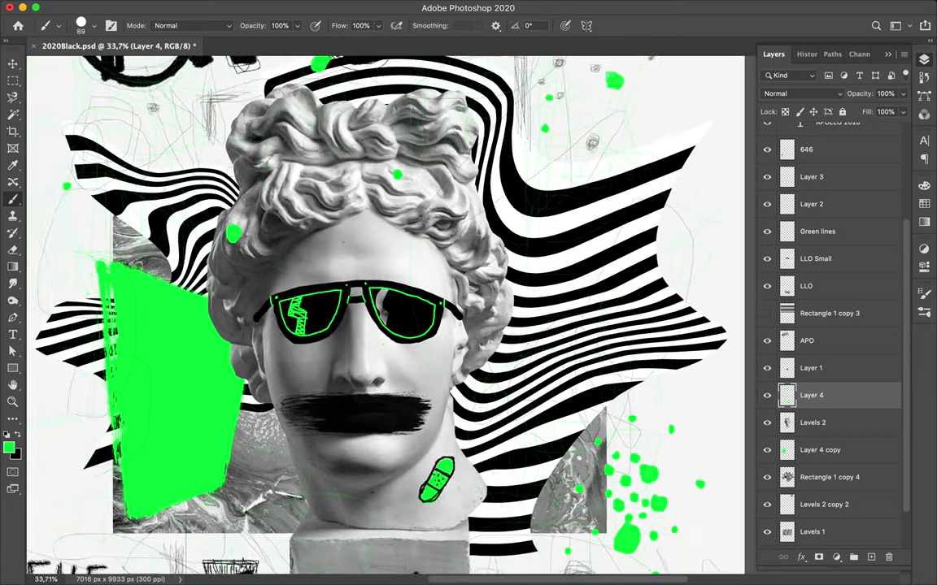
scroll(25, 72, "up", 3)
- Choose a large dry brush and paint a horizontal green stroke right of the head on a new layer
right_click(57, 90)
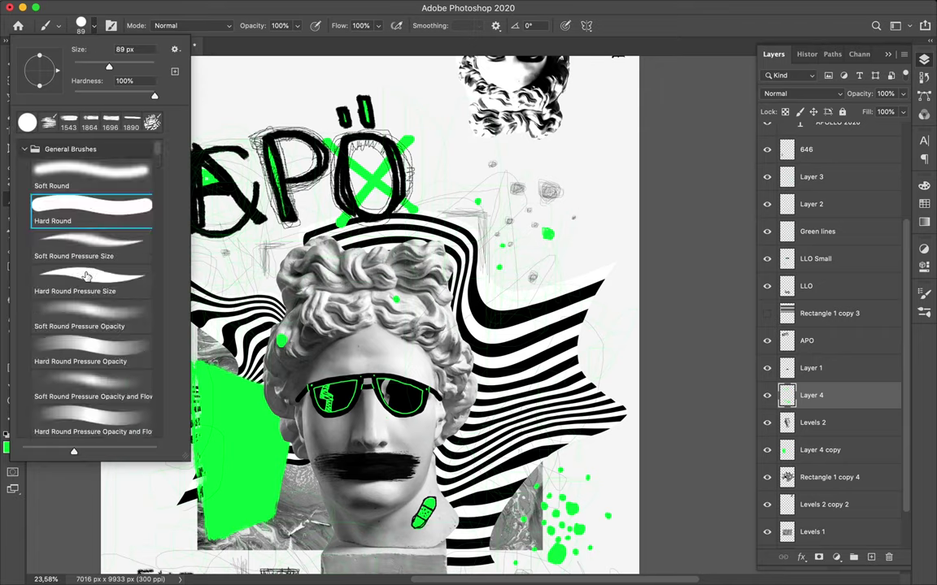
scroll(81, 269, "down", 5)
left_click(82, 267)
key("Return")
key("ctrl+shift+alt+n")
left_click_drag(455, 286, 528, 285)
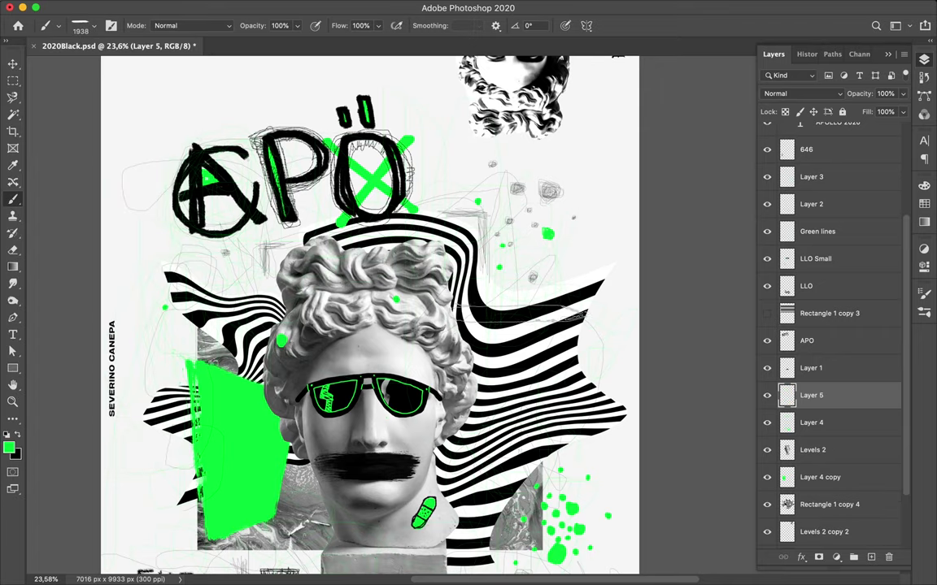
- Paint a second horizontal green dry-brush stroke below the first
left_click(87, 26)
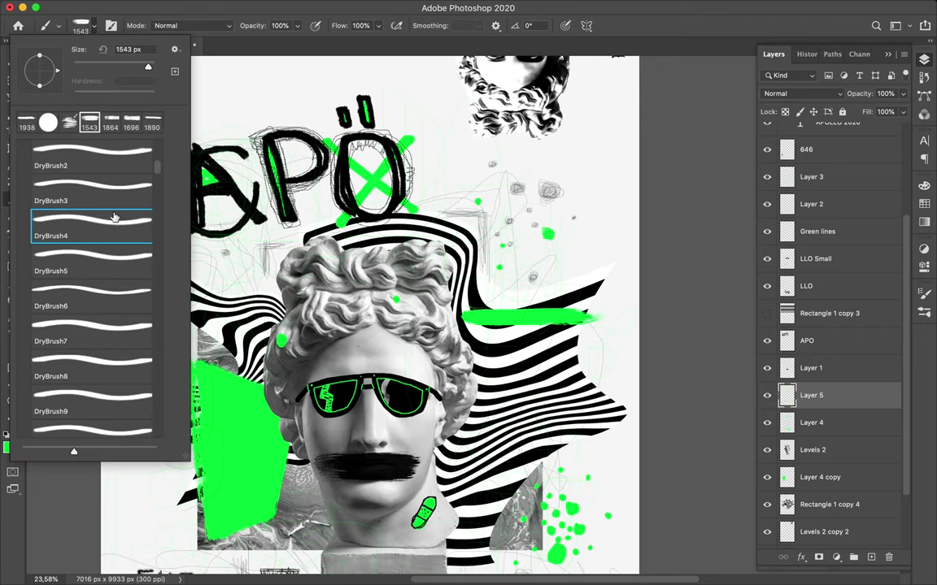
scroll(81, 325, "down", 4)
double_click(81, 320)
left_click_drag(472, 351, 586, 351)
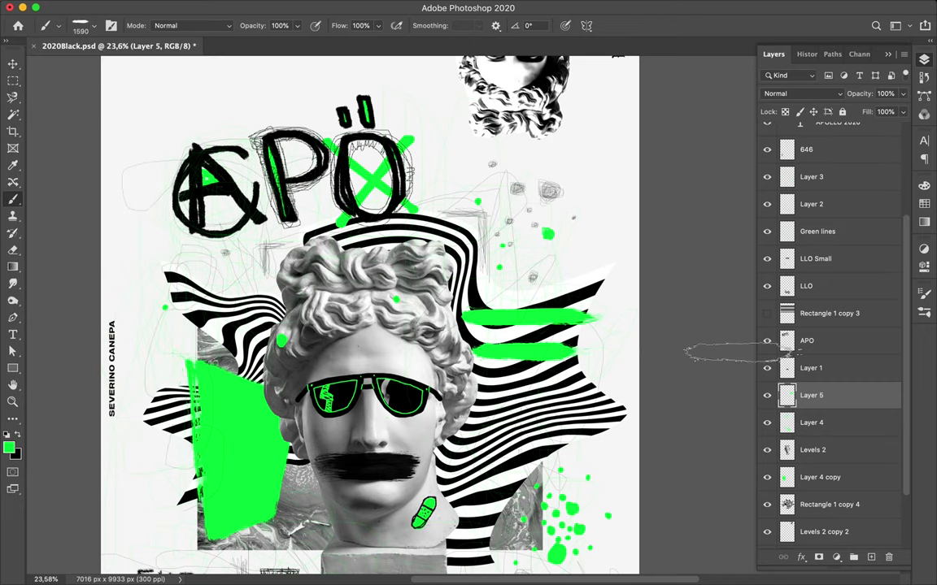
key("ctrl+t")
key("Escape")
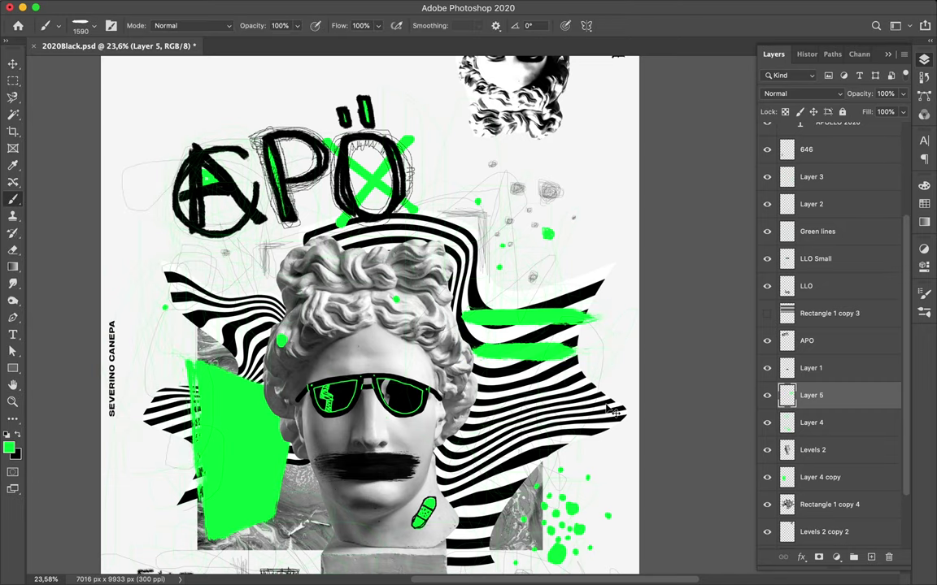
- Cut the lower stroke to its own layer, rotate it vertical and move it to cross the other
mouse_move(601, 373)
left_mouse_down()
mouse_move(476, 332)
mouse_move(551, 301)
left_mouse_up()
key("ctrl+shift+j")
key("ctrl+t")
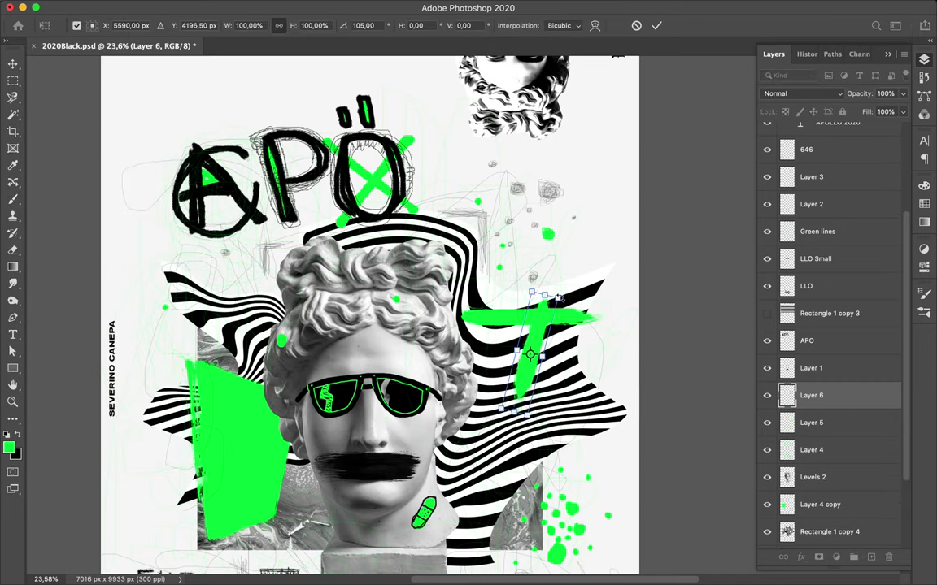
key("Return")
key("v")
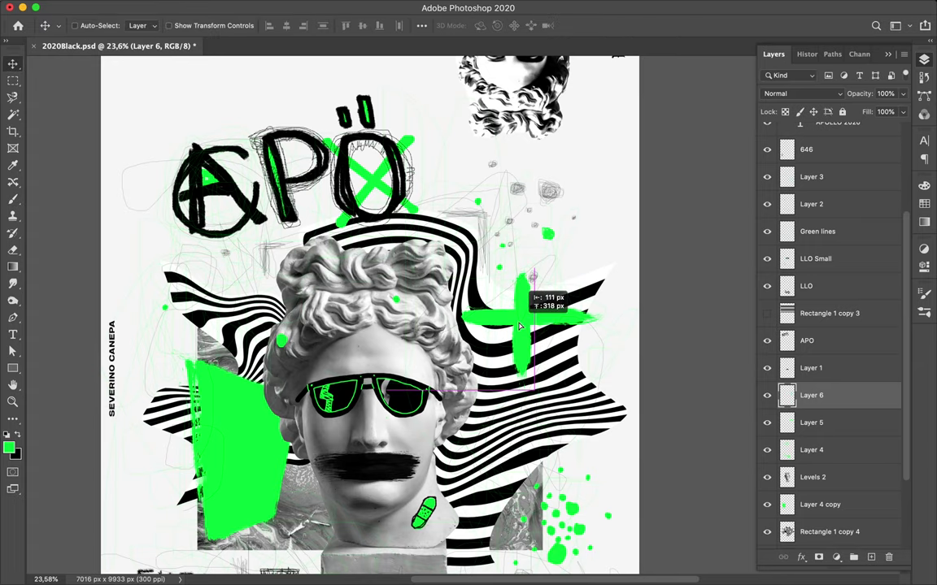
left_click_drag(523, 332, 517, 304)
- Merge both stroke layers and rotate the cross 45° into an X
left_click(553, 320, "shift")
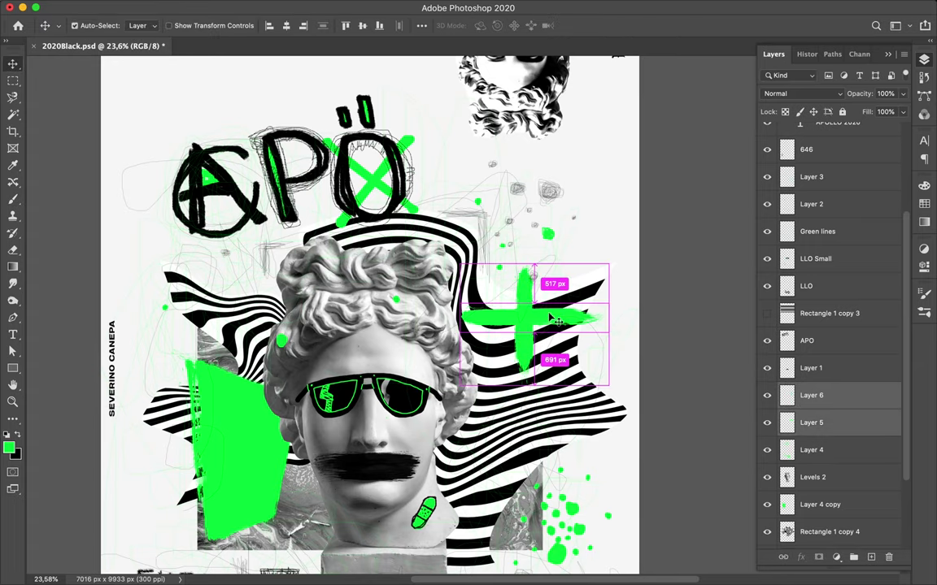
key("ctrl+e")
key("ctrl+t")
left_click_drag(569, 244, 488, 269)
key("Return")
scroll(441, 275, "down", 4)
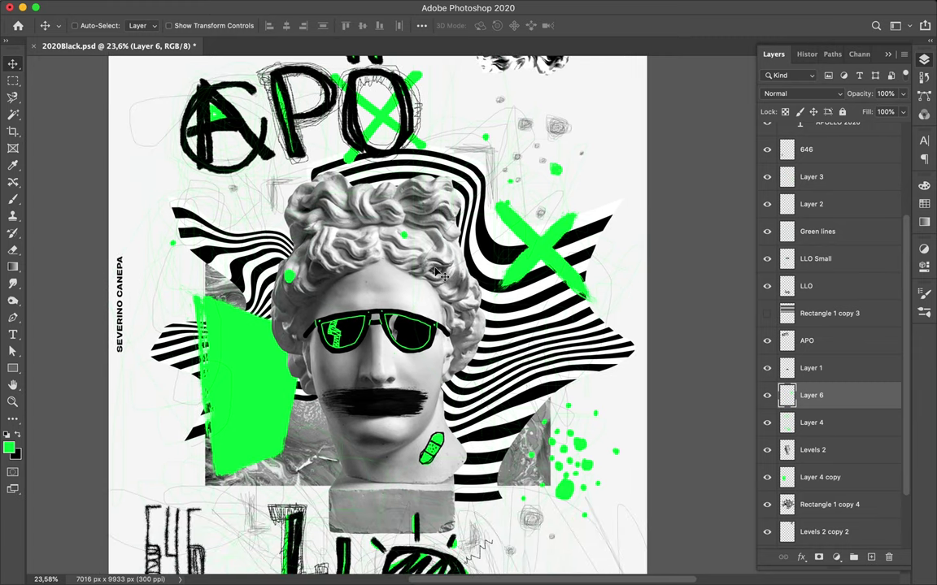
scroll(324, 219, "up", 5)
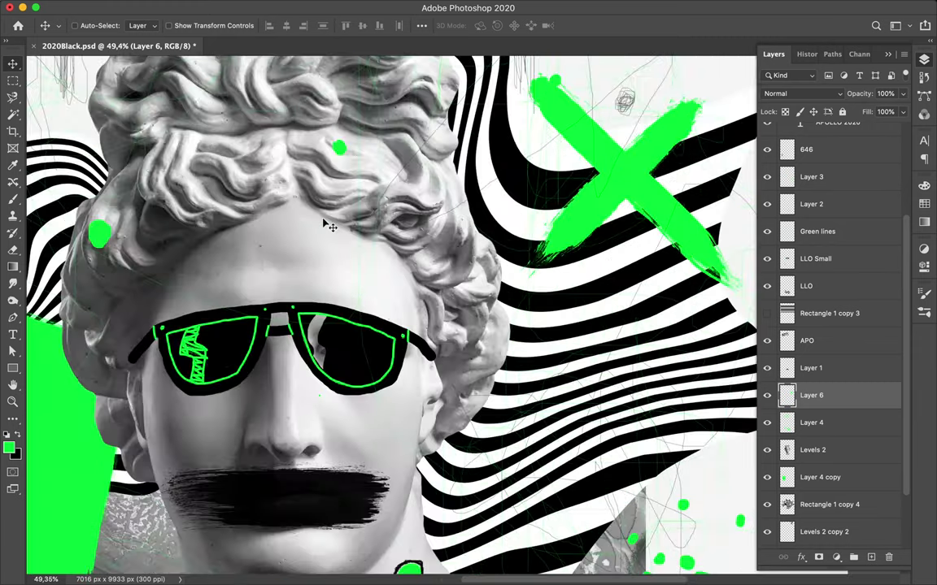
- Pick the Dry Brush preset at 23 px and add a new empty layer
key("b")
left_click(85, 25)
scroll(82, 325, "up", 5)
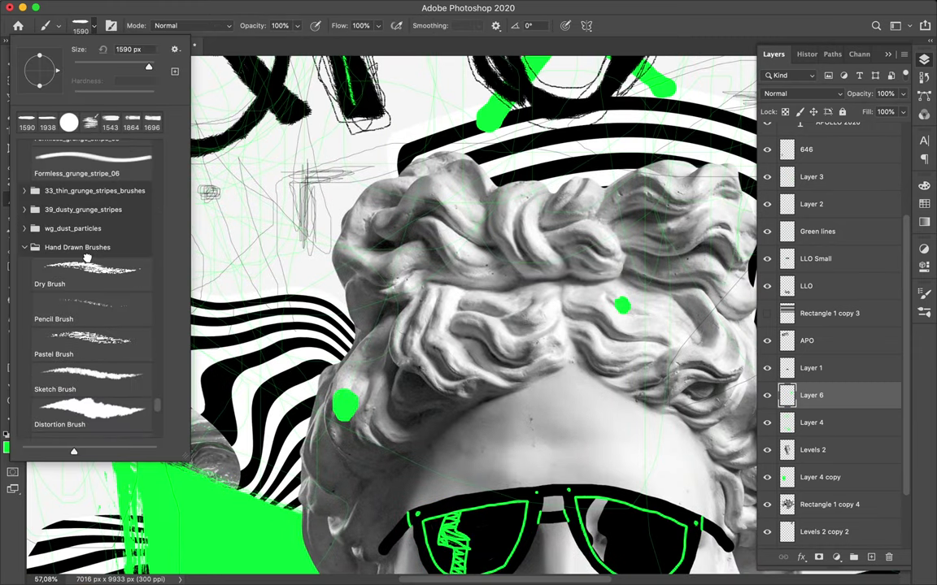
left_click(90, 269)
scroll(266, 241, "left", 5)
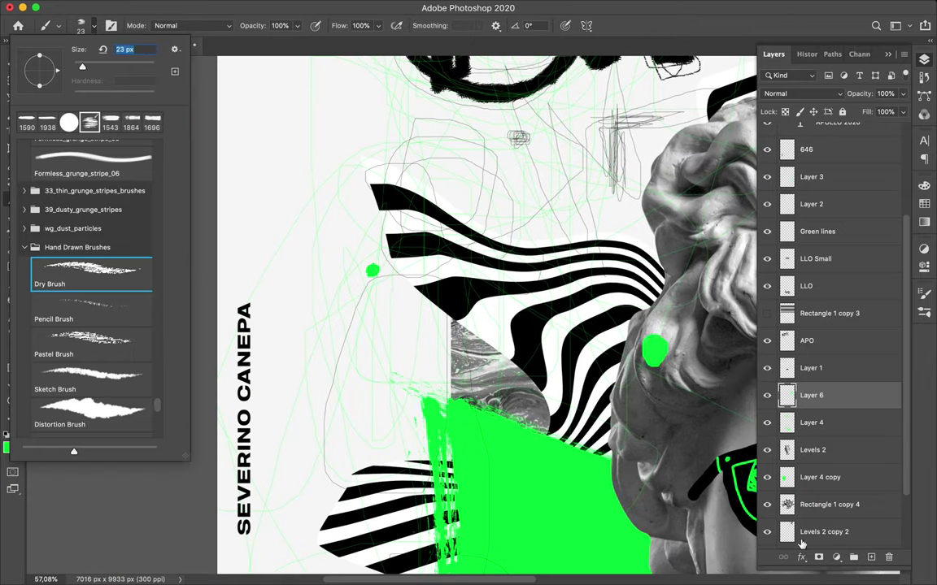
key("ctrl+shift+alt+n")
scroll(265, 240, "up", 3)
mouse_move(269, 233)
left_mouse_down()
mouse_move(276, 209)
mouse_move(289, 253)
left_mouse_up()
mouse_move(289, 209)
left_mouse_down()
mouse_move(298, 253)
mouse_move(305, 210)
left_mouse_up()
left_click_drag(309, 210, 310, 246)
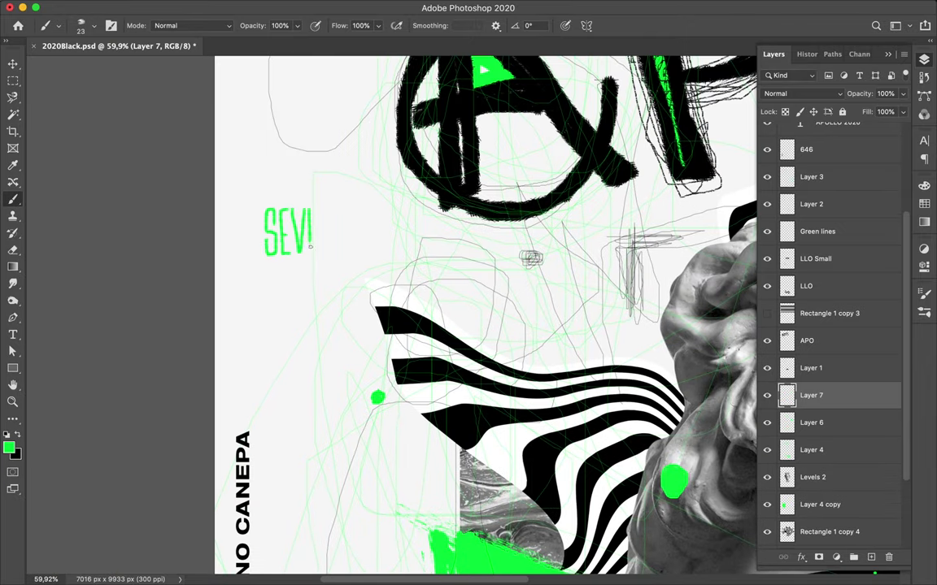
left_click_drag(321, 209, 324, 253)
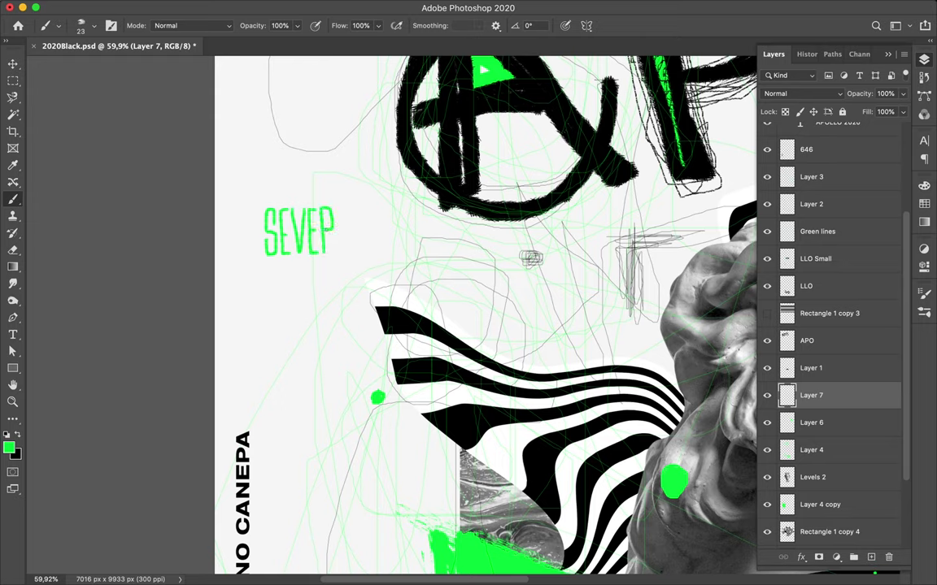
mouse_move(328, 210)
left_mouse_down()
mouse_move(327, 253)
mouse_move(354, 254)
mouse_move(355, 210)
mouse_move(370, 254)
mouse_move(363, 210)
left_mouse_up()
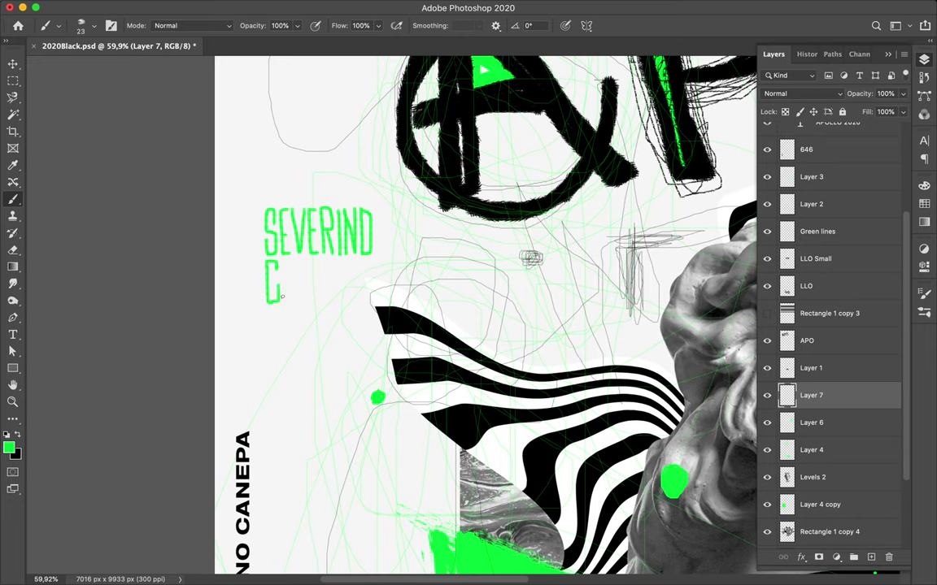
mouse_move(283, 300)
left_mouse_down()
mouse_move(309, 269)
mouse_move(324, 301)
left_mouse_up()
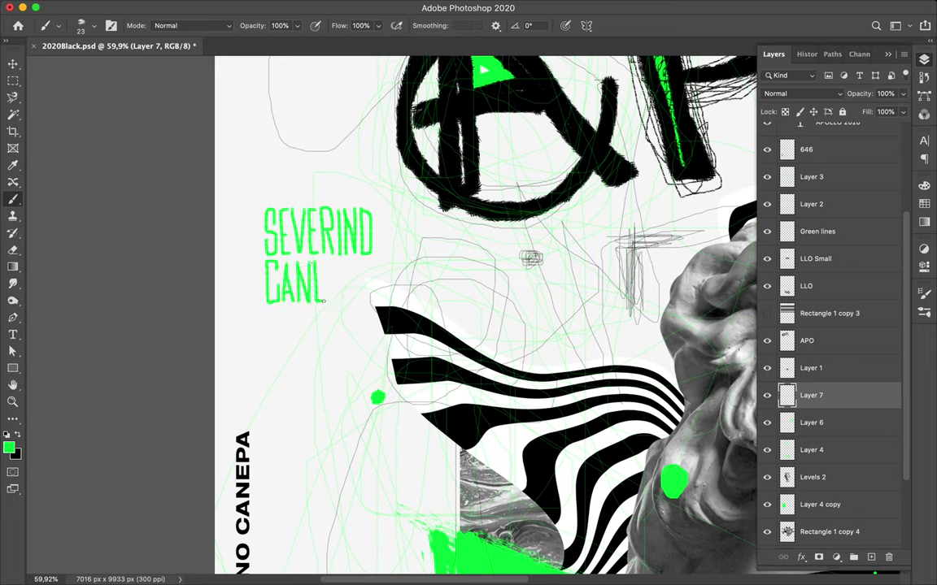
left_click_drag(339, 265, 330, 281)
mouse_move(343, 302)
left_mouse_down()
mouse_move(348, 261)
mouse_move(356, 302)
mouse_move(553, 365)
left_mouse_up()
- Rename the lettering layer 'Severino Canepa' and add another empty layer
key("v")
double_click(812, 395)
type("Severino Canepa")
key("Return")
key("ctrl+shift+alt+n")
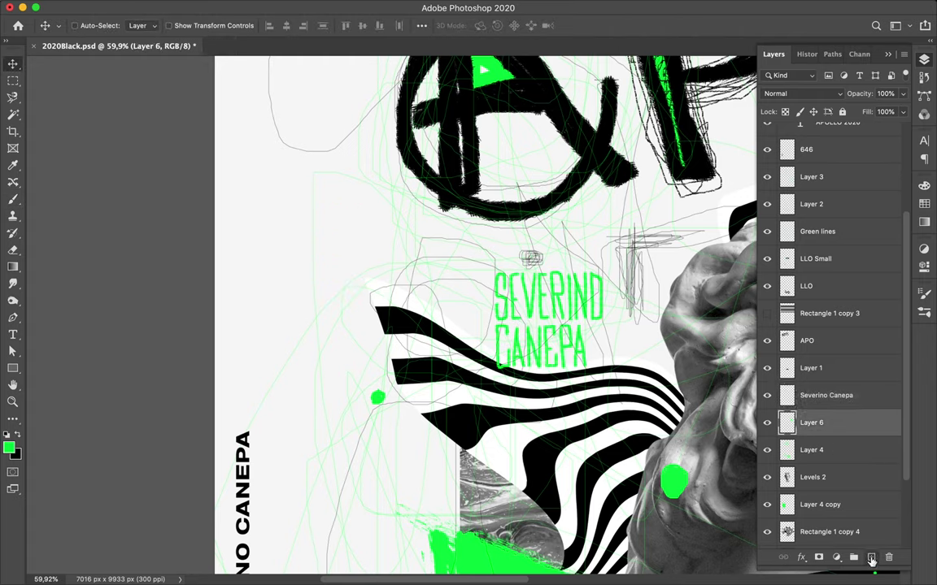
- Set the Hard Round brush to 1 px
key("b")
left_click(81, 25)
left_click_drag(81, 69, 72, 70)
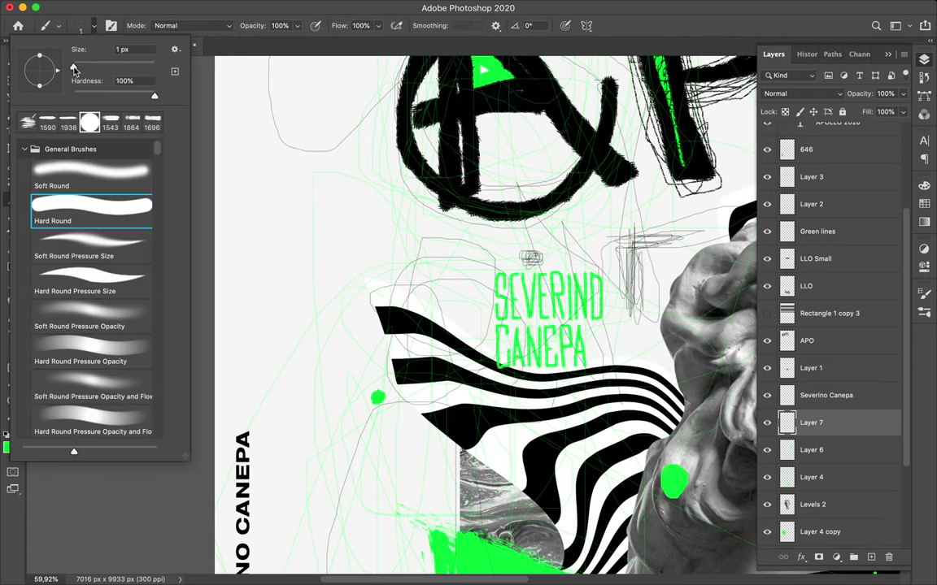
key("Return")
mouse_move(605, 343)
left_mouse_down()
mouse_move(484, 341)
mouse_move(440, 323)
left_mouse_up()
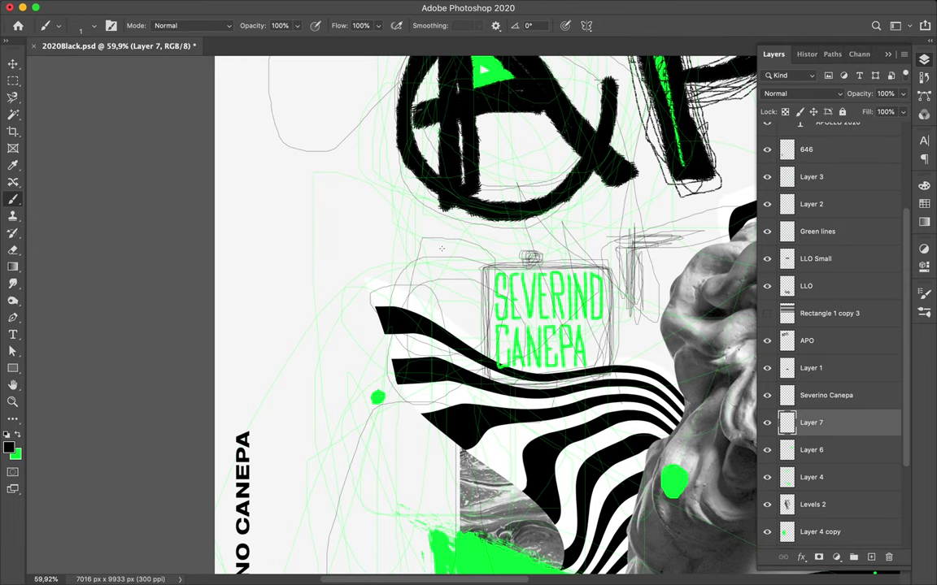
scroll(530, 257, "up", 5)
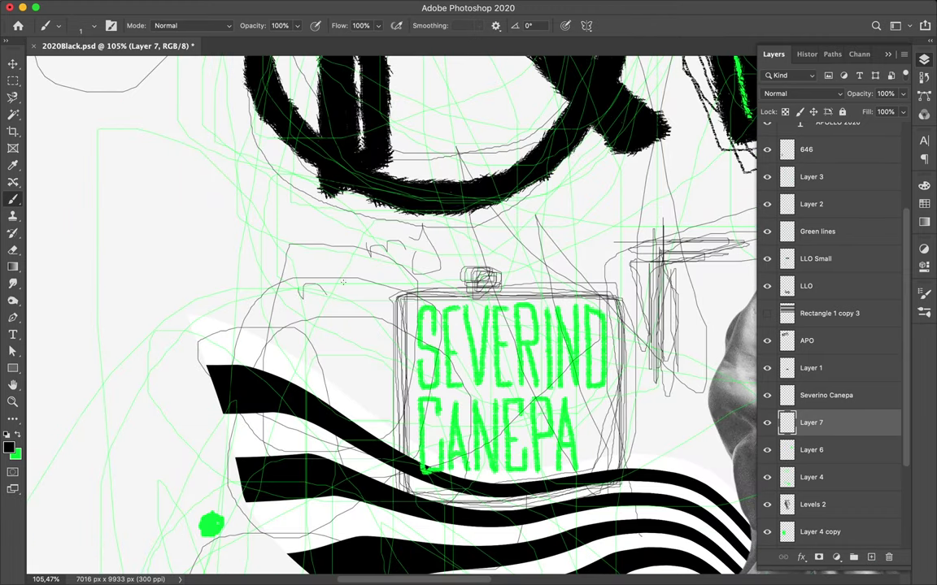
left_click_drag(371, 270, 425, 263)
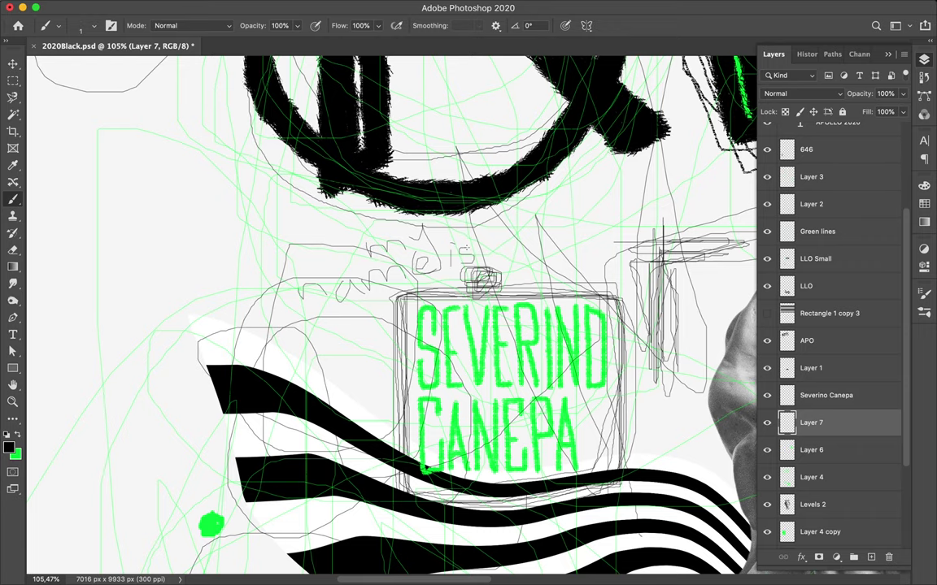
scroll(523, 277, "down", 10)
scroll(533, 282, "down", 10)
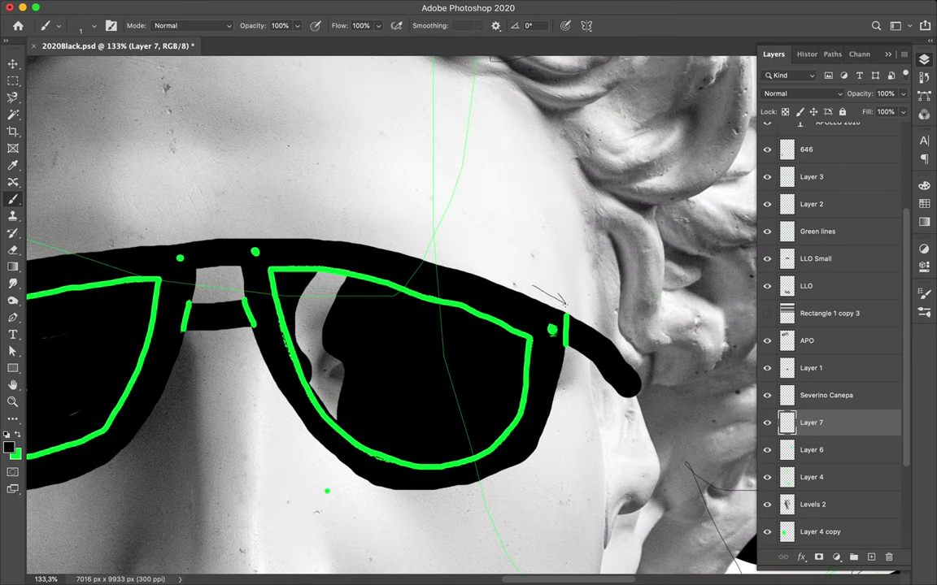
scroll(455, 325, "left", 10)
scroll(391, 309, "right", 5)
scroll(390, 309, "down", 5)
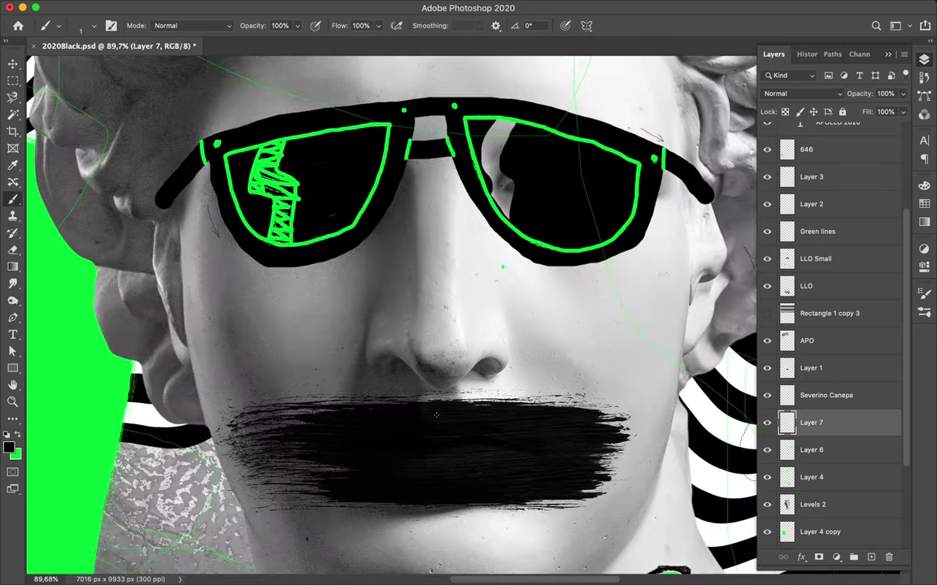
scroll(390, 309, "down", 5)
- On a new layer above Layer 4 copy, scribble dark lines on the marble beside the neck
scroll(828, 389, "down", 5)
left_click(828, 389)
left_click(870, 557)
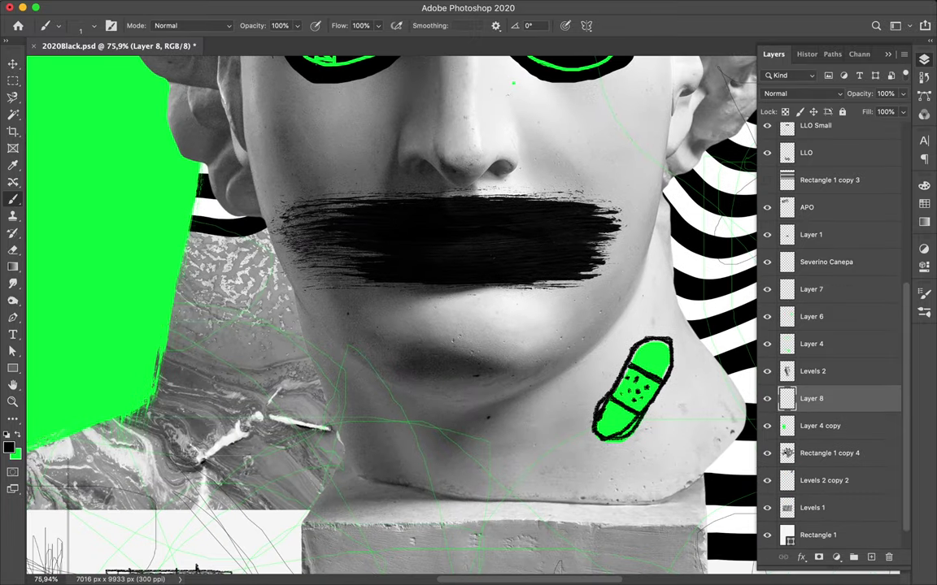
left_click_drag(215, 248, 264, 317)
left_click_drag(232, 277, 273, 350)
left_click_drag(256, 244, 268, 309)
left_click_drag(195, 248, 269, 284)
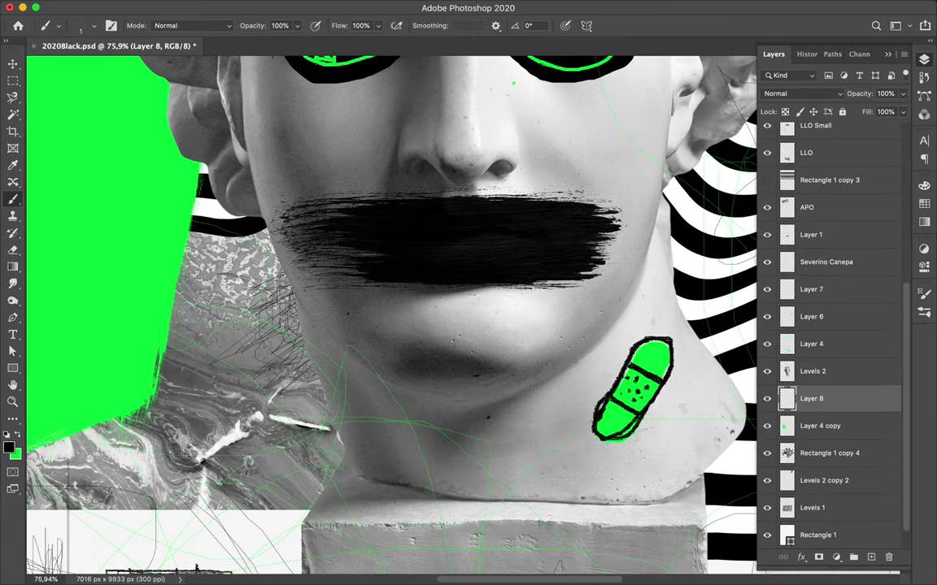
mouse_move(203, 228)
left_mouse_down()
mouse_move(260, 346)
mouse_move(163, 504)
left_mouse_up()
- Remove the #646 text and the vertical SEVERINO CANEPA text
scroll(377, 465, "down", 5)
scroll(376, 466, "down", 5)
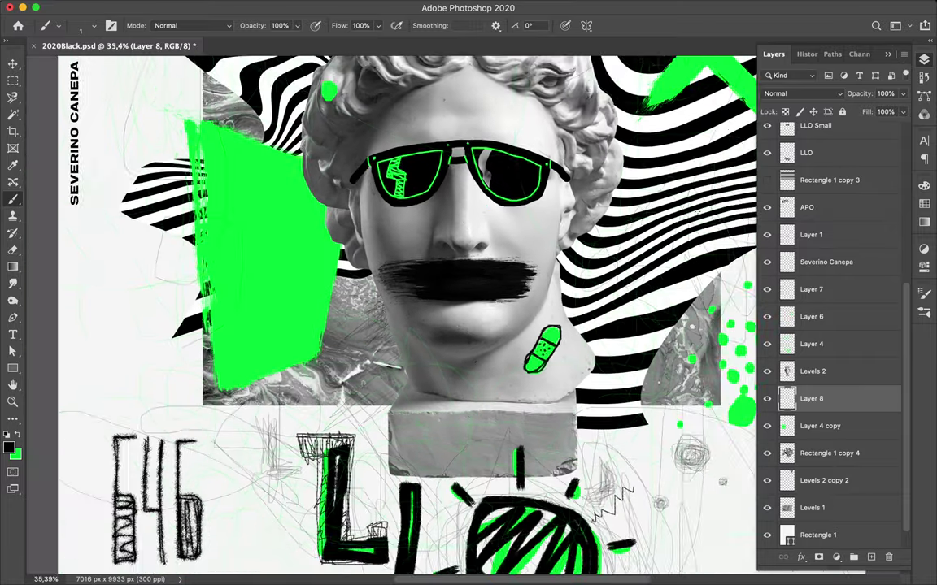
scroll(406, 326, "up", 3)
scroll(493, 153, "up", 3)
scroll(454, 408, "up", 2)
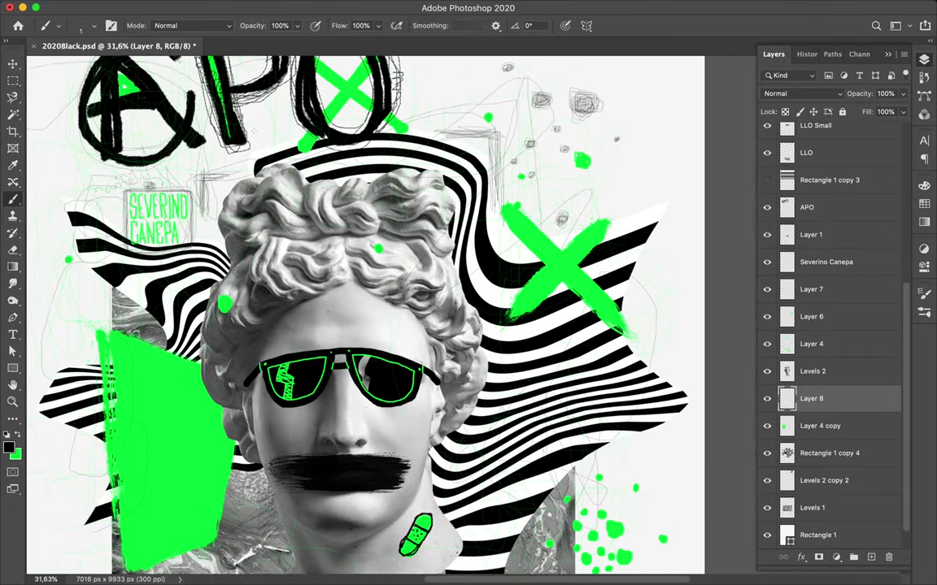
scroll(453, 409, "down", 5)
scroll(454, 408, "up", 2)
key("v")
scroll(453, 409, "down", 3)
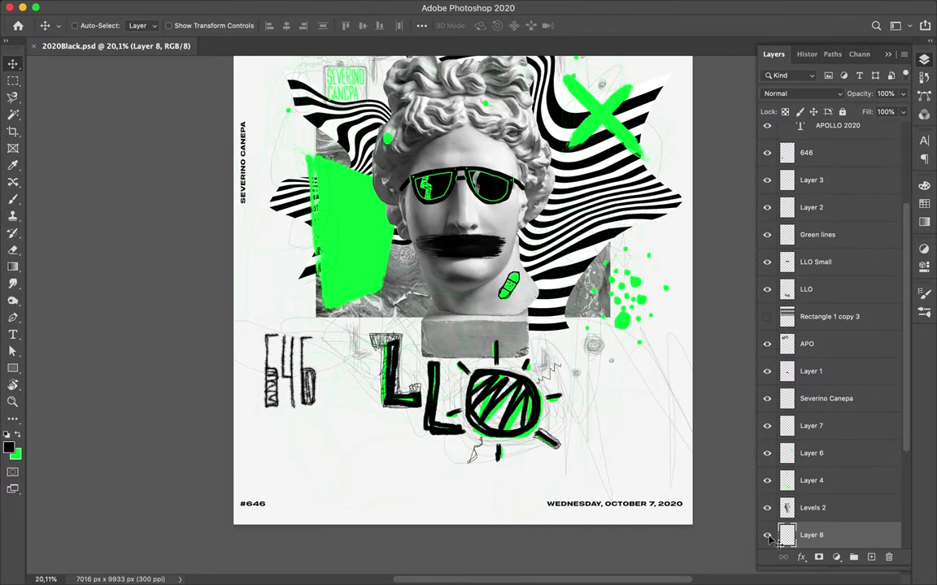
left_click(766, 535)
scroll(813, 407, "up", 2)
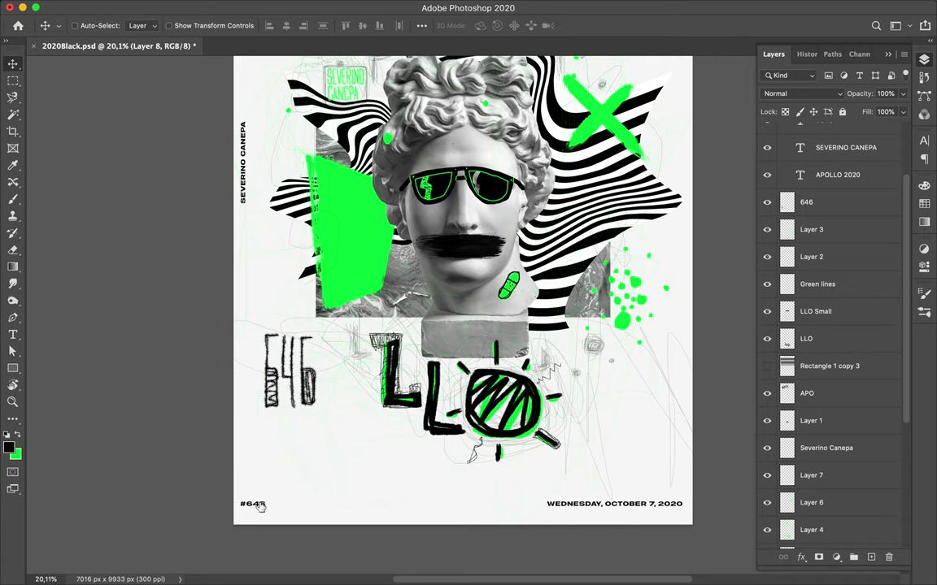
key("ctrl+z")
key("ctrl+z")
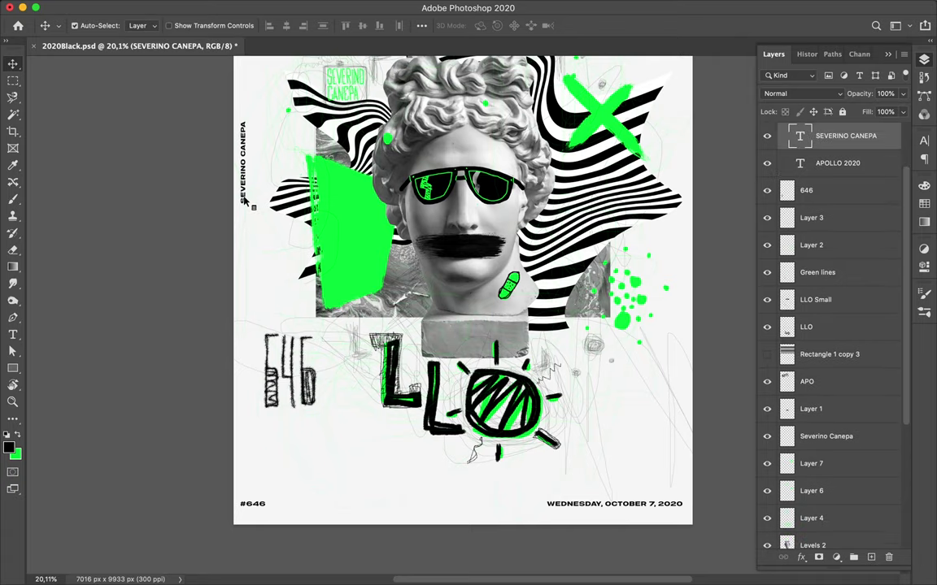
key("ctrl+z")
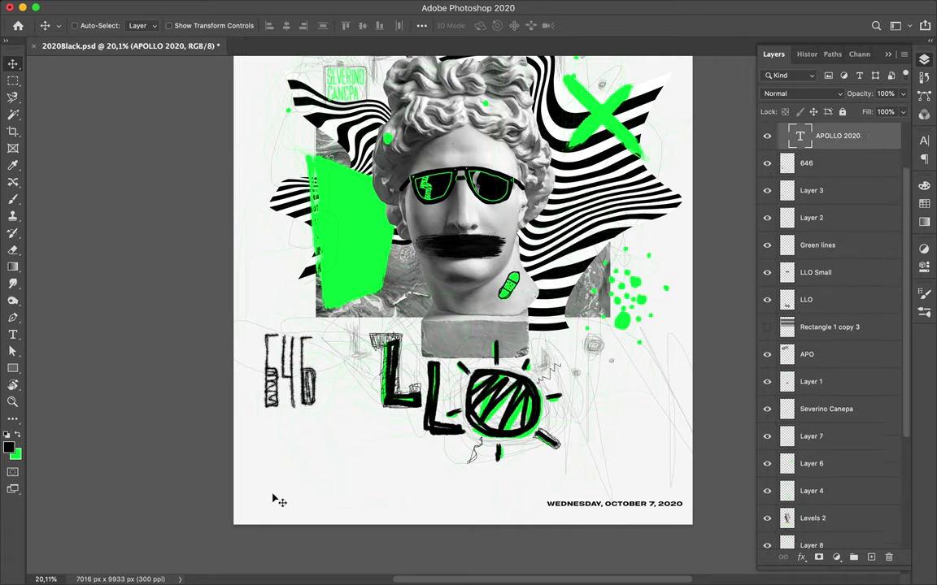
- Delete the APOLLO 2020 text, leaving only the October 7, 2020 date
scroll(274, 499, "up", 10)
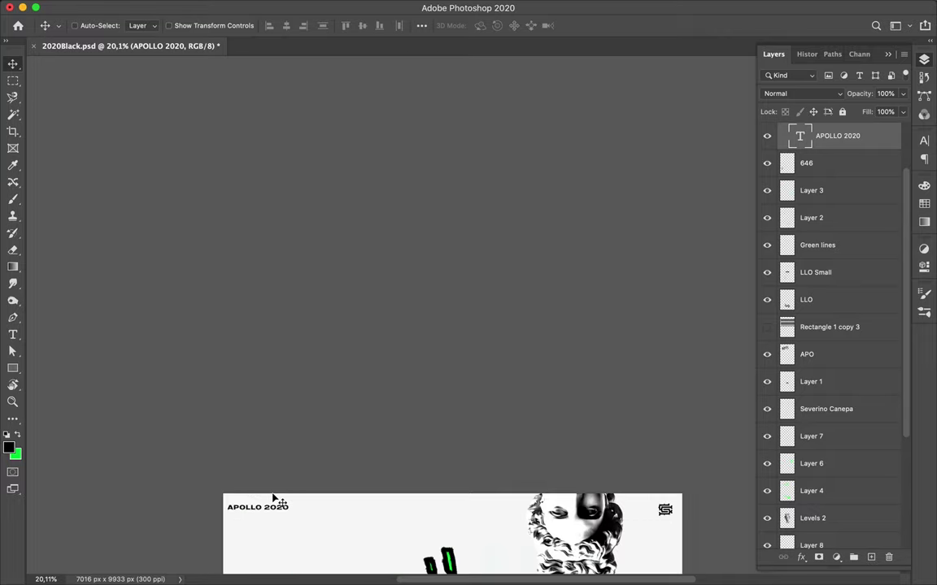
scroll(273, 499, "down", 4)
scroll(244, 334, "down", 1)
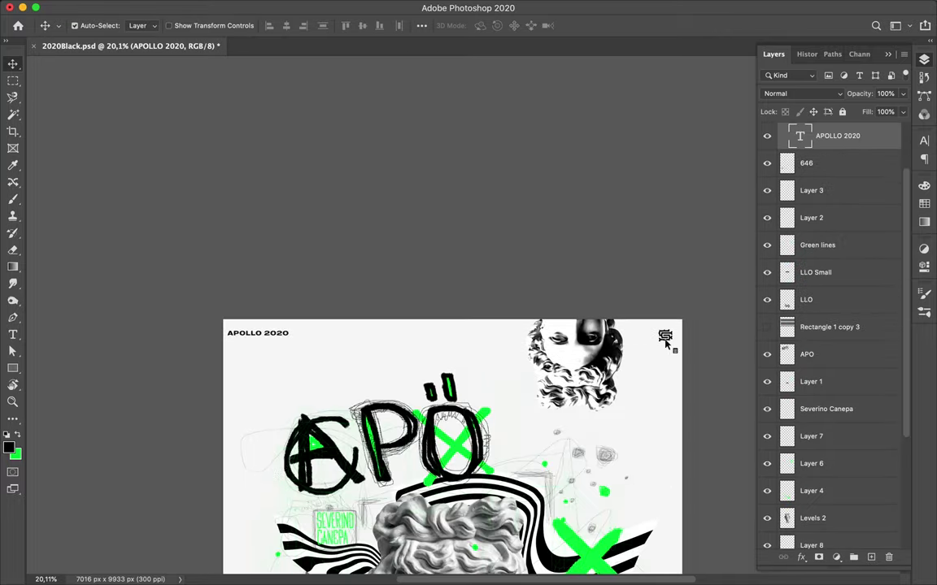
key("ctrl+z")
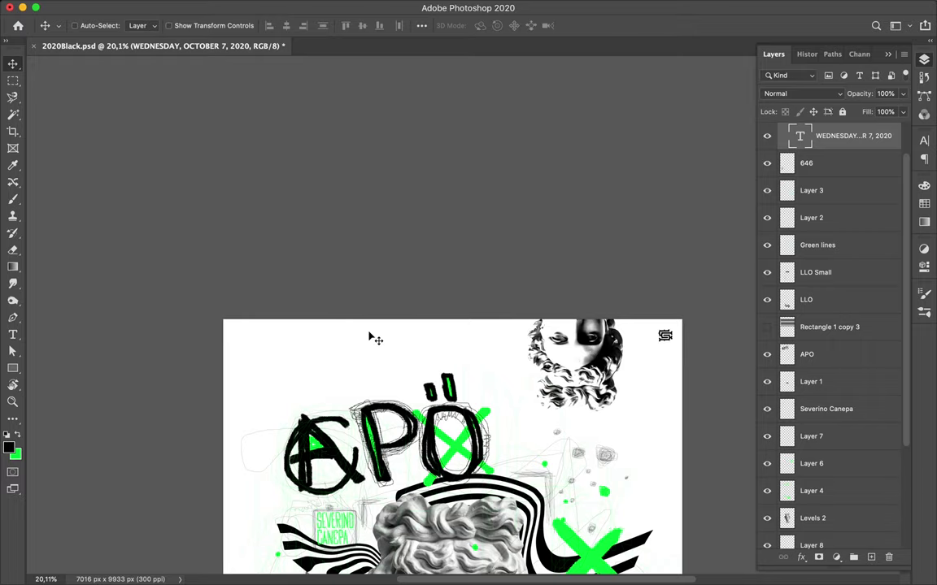
key("ctrl+shift+z")
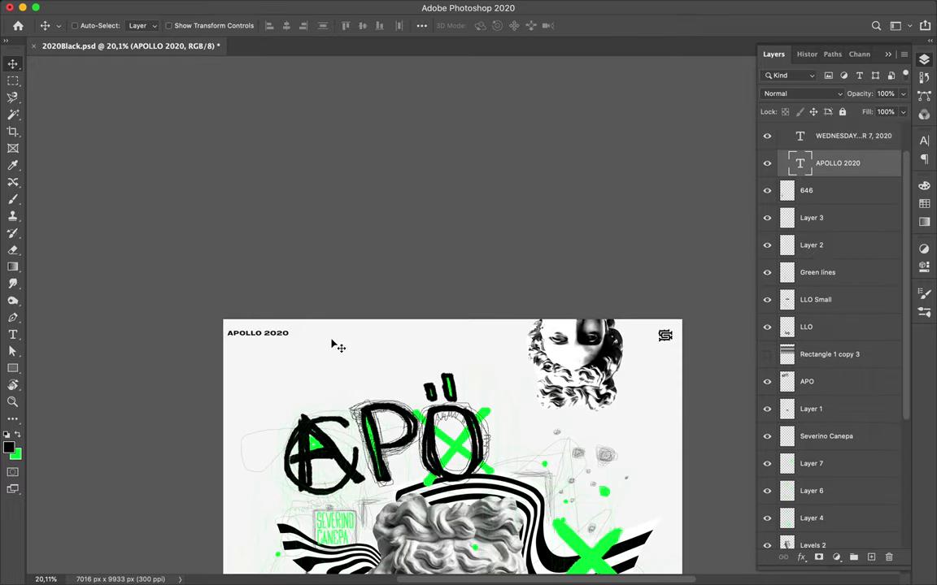
key("ctrl+z")
key("ctrl+z")
key("ctrl+shift+z")
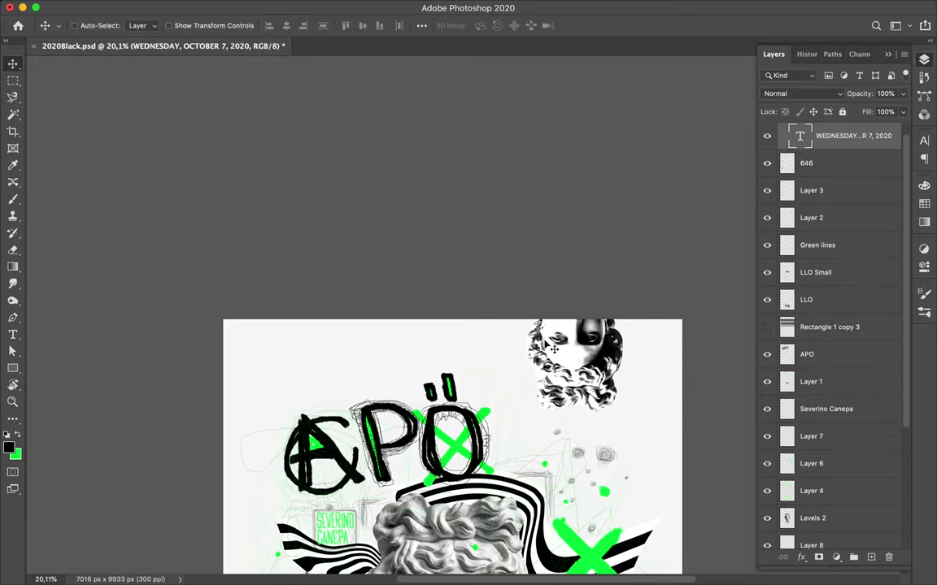
scroll(554, 350, "down", 5)
scroll(462, 494, "up", 2)
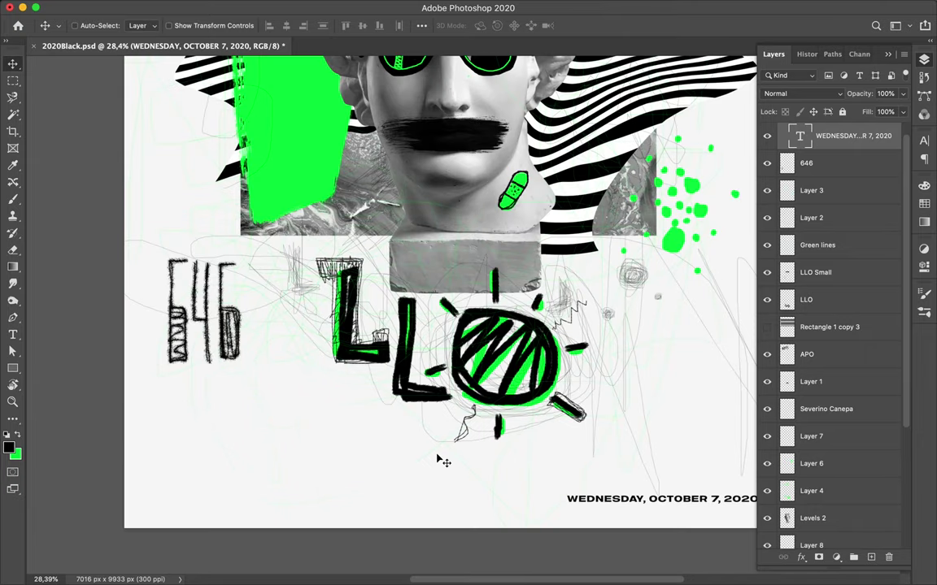
- Pick the Dry Brush preset at 25 px and add a new empty layer on top
key("b")
left_click(50, 25)
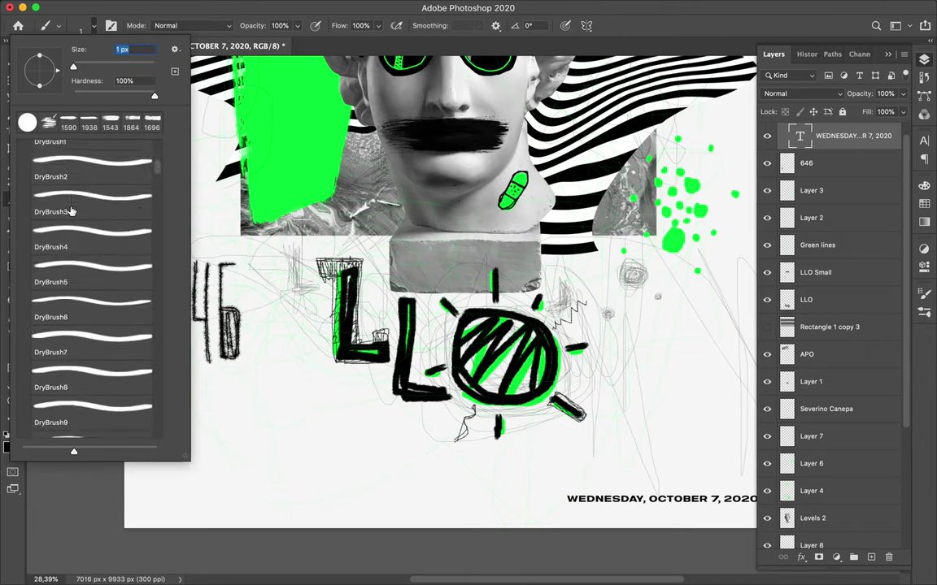
scroll(73, 213, "down", 3)
scroll(73, 213, "down", 3)
scroll(73, 213, "down", 3)
scroll(73, 213, "up", 3)
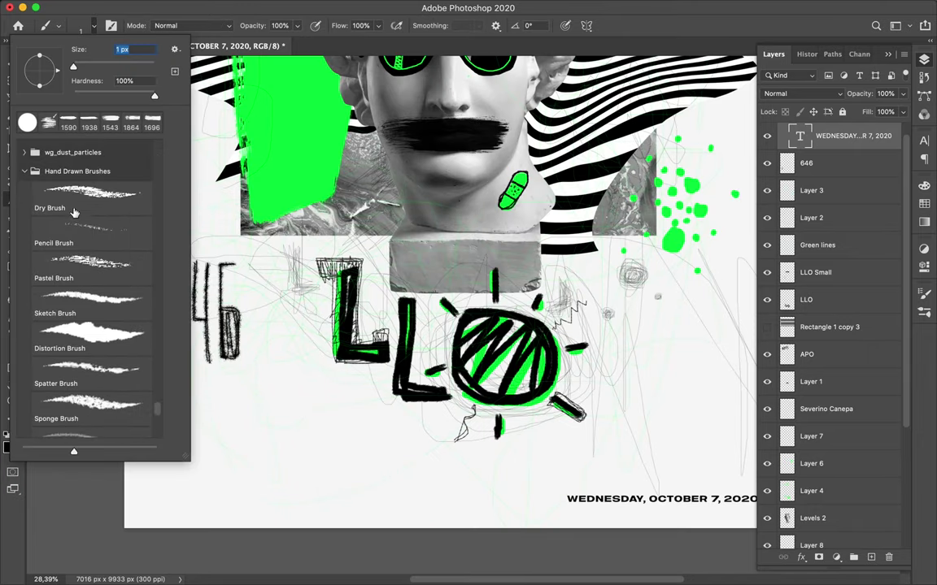
left_click(82, 202)
type("25")
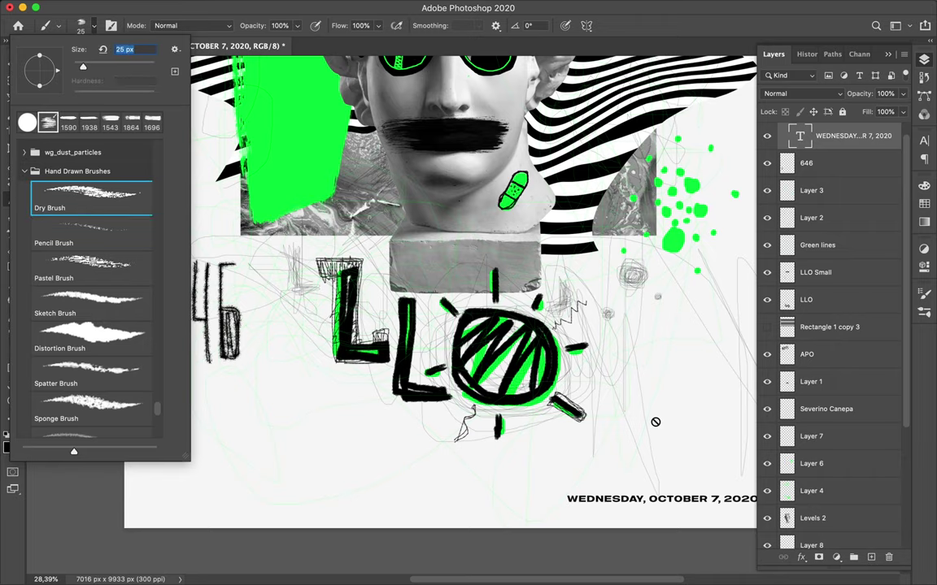
key("Return")
key("ctrl+shift+alt+n")
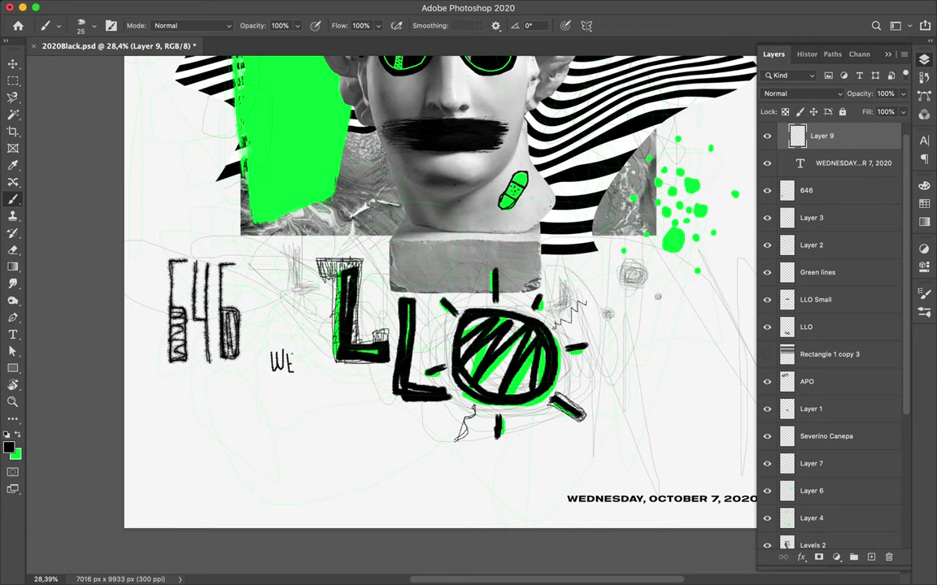
- Hand-letter WEDNESDAY left of the LLO letters, undoing stray strokes
scroll(273, 317, "up", 5)
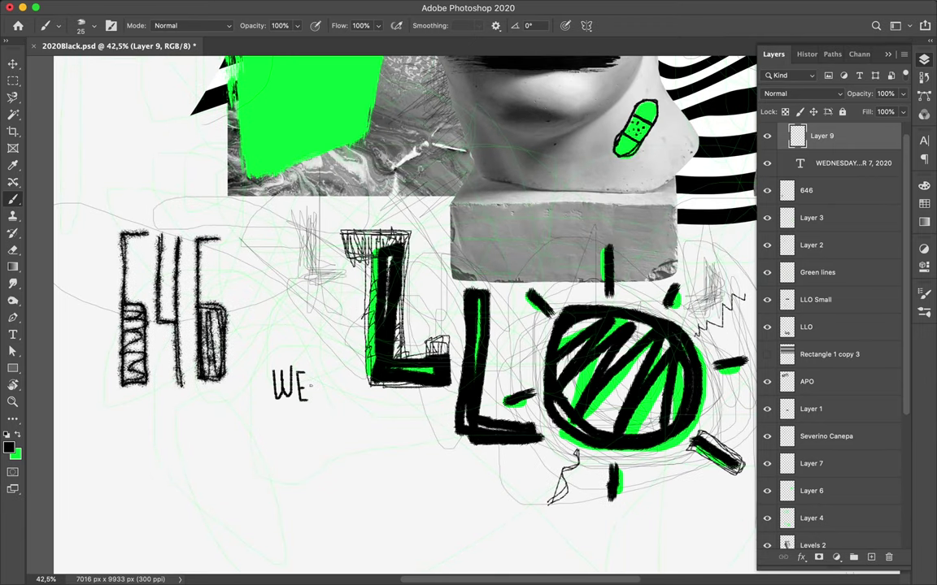
left_click_drag(314, 376, 320, 402)
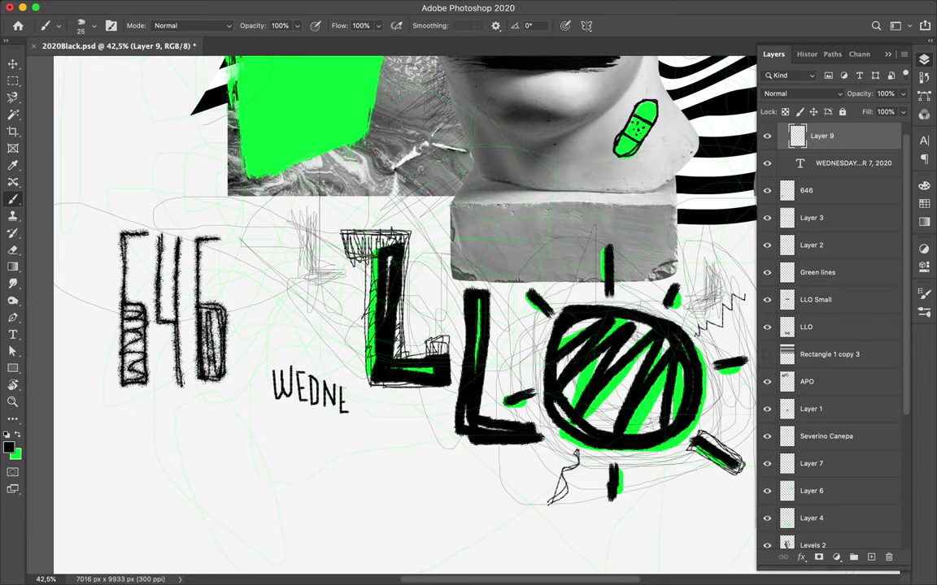
key("ctrl+z")
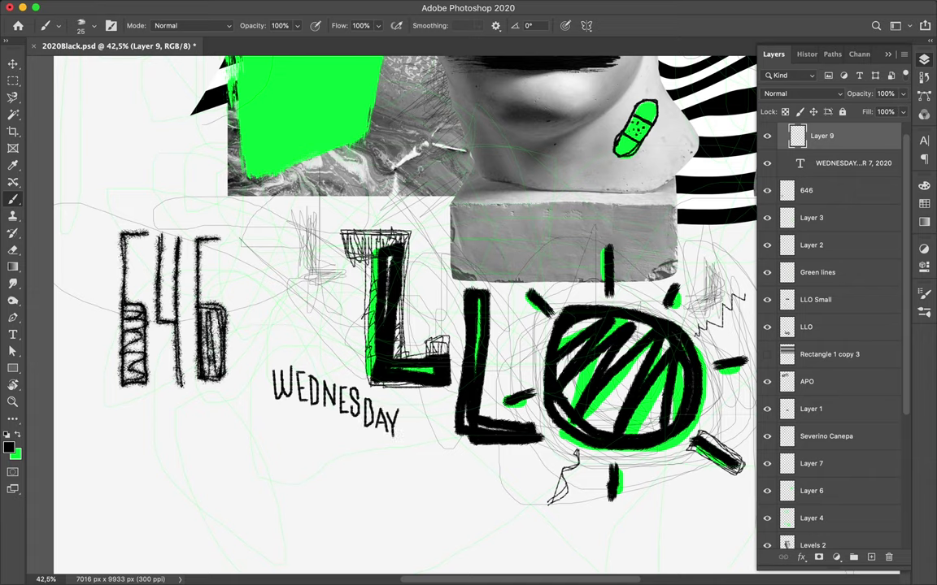
scroll(342, 376, "down", 5)
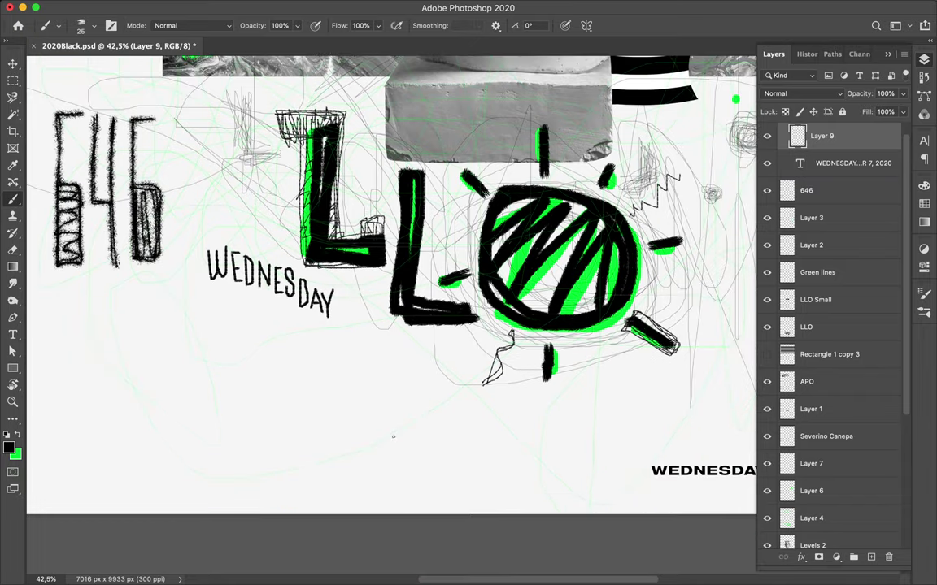
scroll(225, 322, "right", 5)
scroll(139, 337, "left", 3)
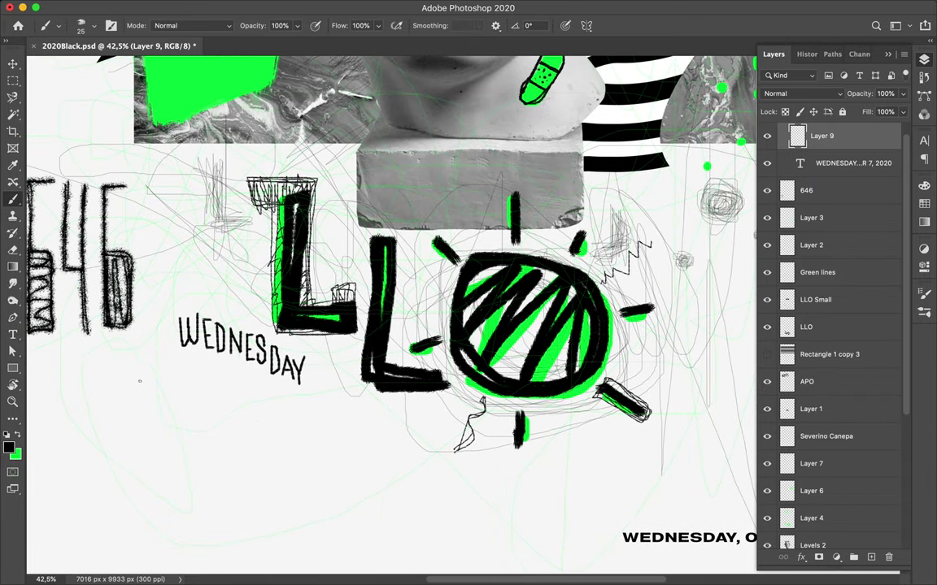
key("ctrl+z")
key("ctrl+z")
- Letter OCTOBER below WEDNESDAY and underline it with a long diagonal sweep
mouse_move(70, 367)
left_mouse_down()
mouse_move(93, 388)
mouse_move(81, 366)
mouse_move(112, 370)
mouse_move(126, 388)
mouse_move(105, 379)
mouse_move(136, 389)
left_mouse_up()
key("ctrl+z")
key("ctrl+z")
left_click_drag(192, 364, 84, 361)
mouse_move(146, 366)
left_mouse_down()
mouse_move(148, 391)
mouse_move(169, 395)
mouse_move(174, 371)
mouse_move(197, 394)
mouse_move(226, 392)
mouse_move(199, 383)
mouse_move(233, 394)
left_mouse_up()
mouse_move(232, 394)
left_mouse_down()
mouse_move(262, 393)
mouse_move(259, 375)
mouse_move(271, 407)
left_mouse_up()
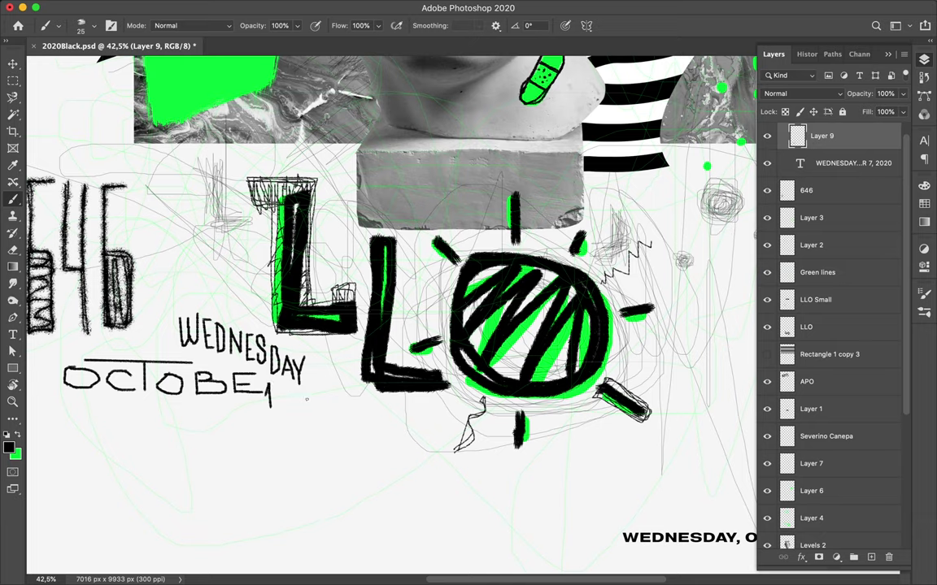
mouse_move(272, 382)
left_mouse_down()
mouse_move(272, 396)
mouse_move(293, 408)
left_mouse_up()
scroll(154, 407, "down", 2)
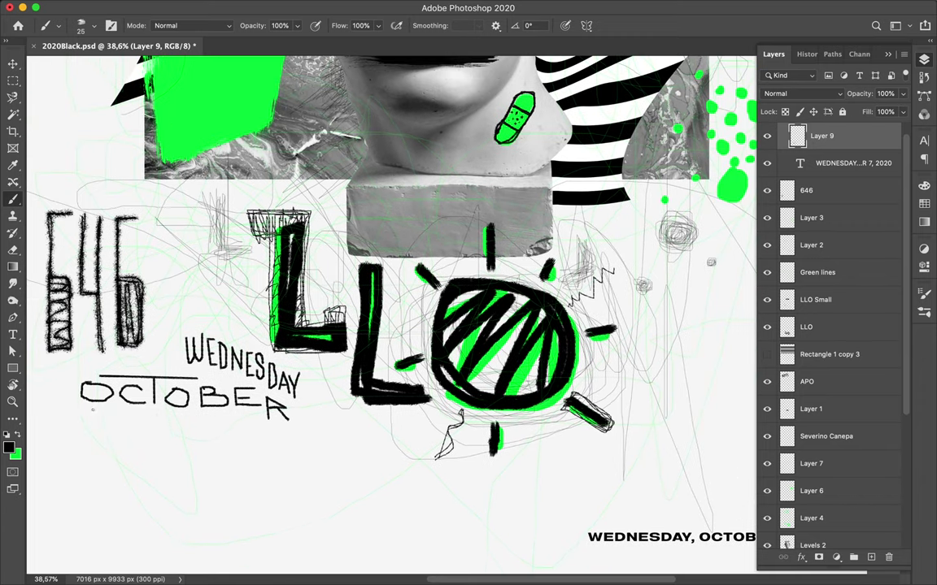
mouse_move(92, 413)
left_mouse_down()
mouse_move(136, 461)
mouse_move(104, 472)
mouse_move(167, 440)
mouse_move(252, 440)
left_mouse_up()
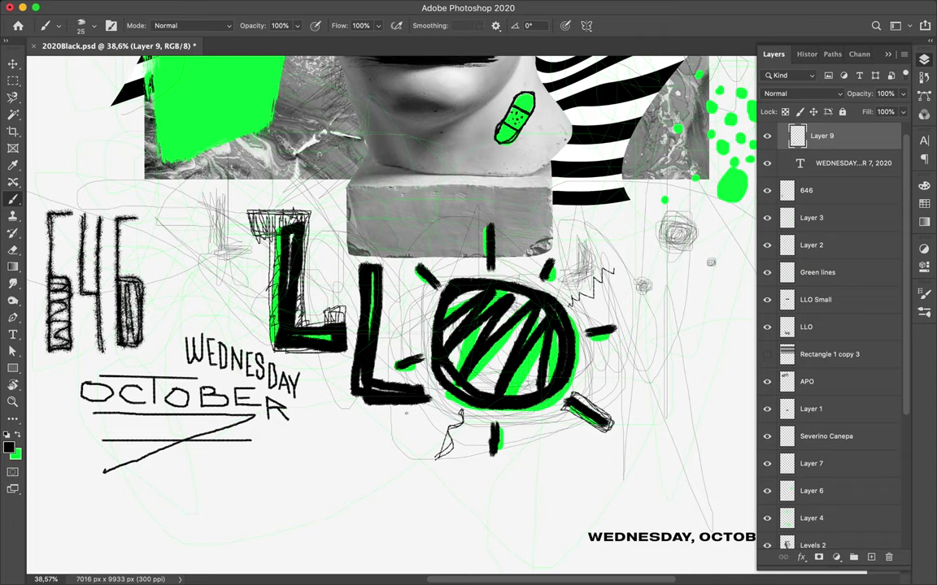
key("v")
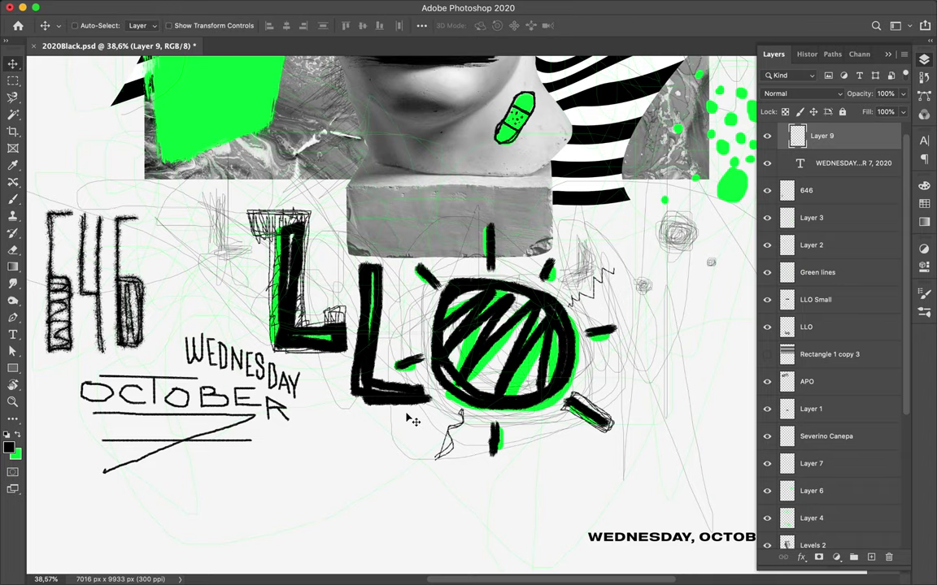
- Select the WEDNESDAY, OCTOBER 7, 2020 text layer and pick brush preset 11
scroll(512, 247, "down", 5)
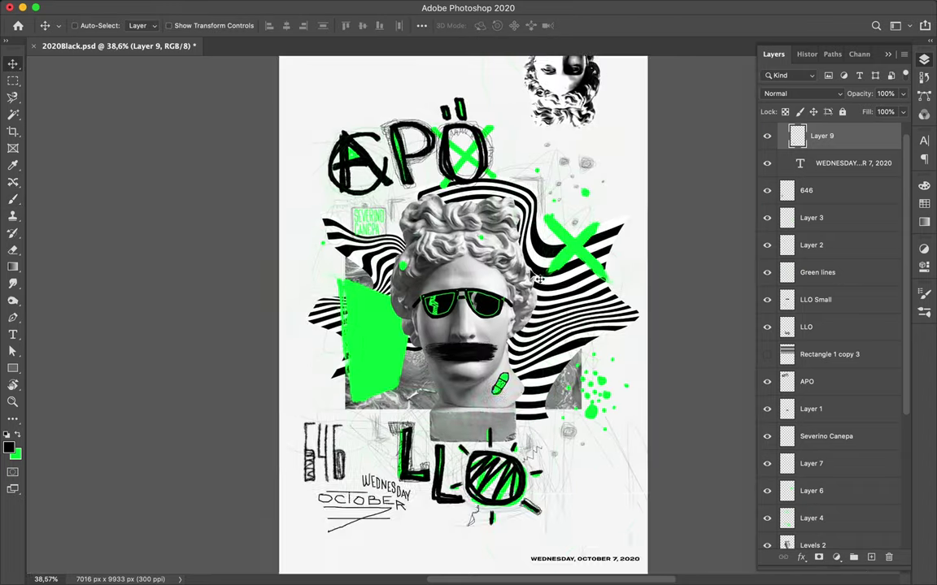
scroll(479, 475, "down", 3)
left_click(541, 510)
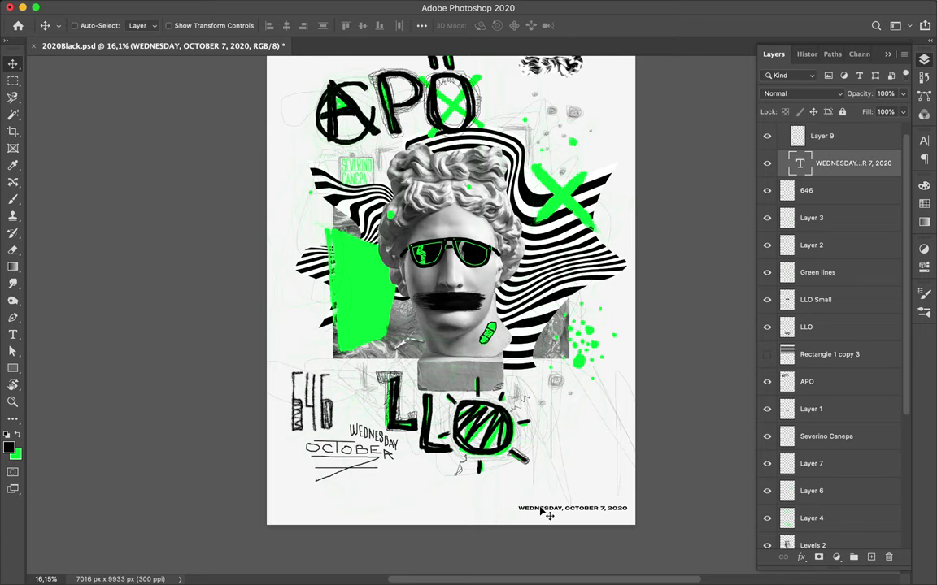
scroll(547, 512, "up", 2)
scroll(547, 512, "up", 2)
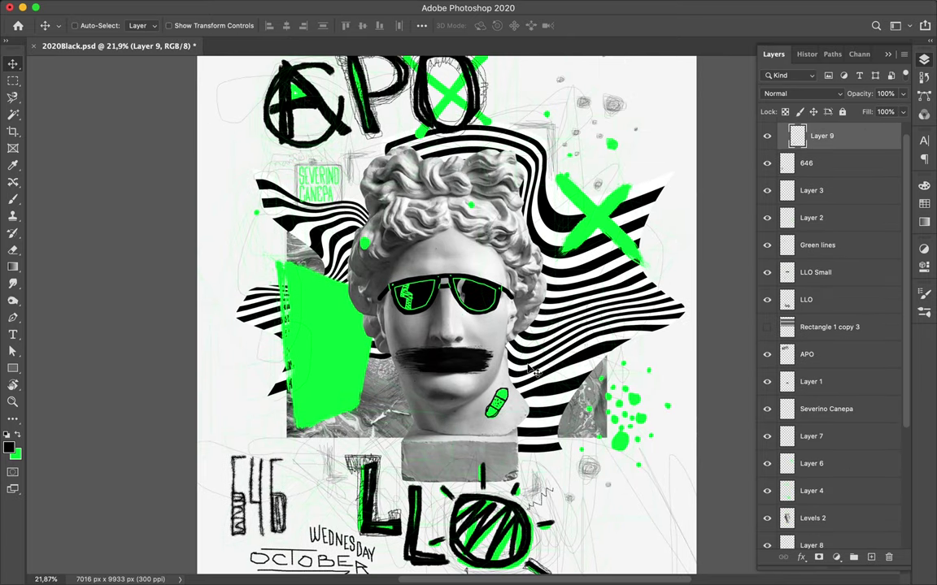
key("b")
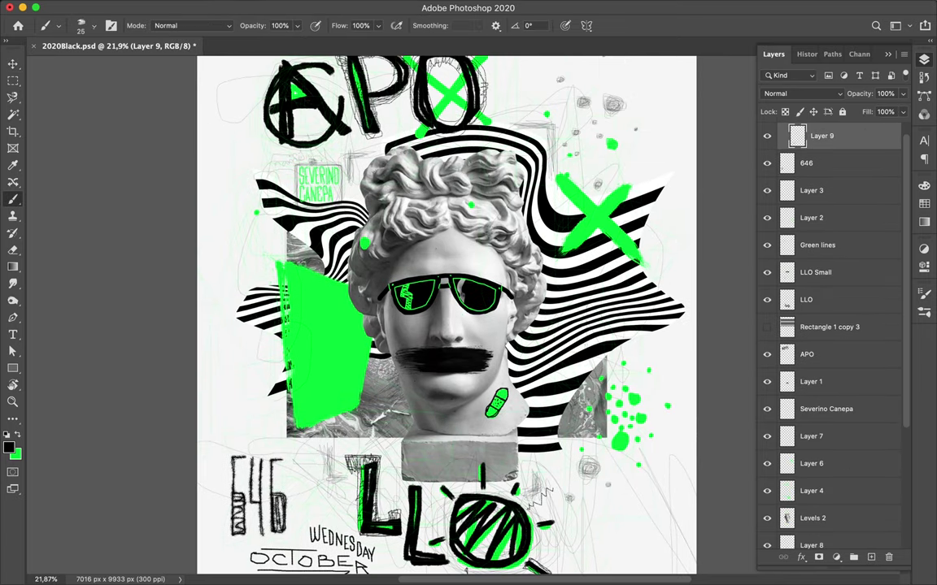
left_click(88, 25)
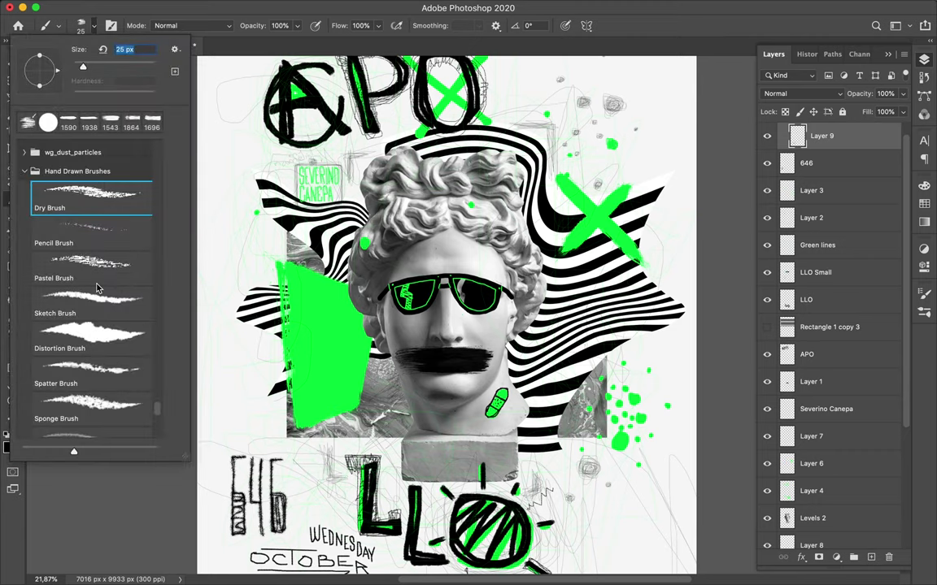
scroll(96, 287, "up", 5)
scroll(96, 288, "up", 3)
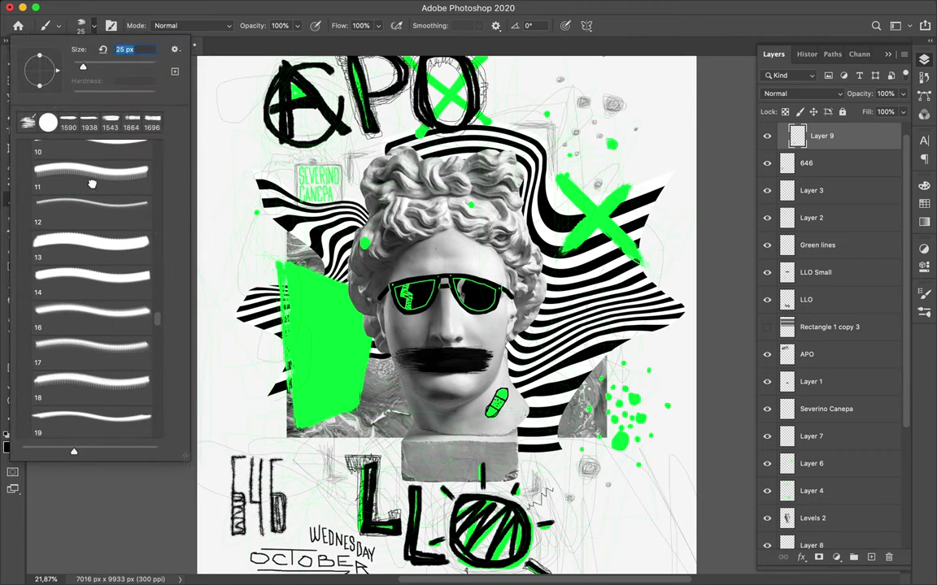
left_click(91, 175)
- On a new layer, paint big green spray zigzags across the bust's face
left_click(8, 446)
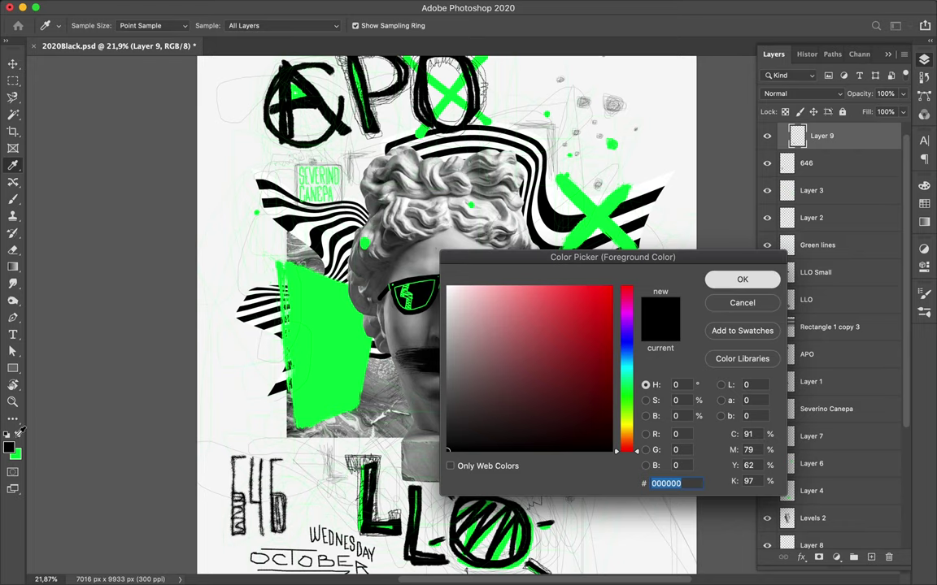
left_click(737, 278)
left_click(873, 557)
left_click_drag(460, 166, 512, 244)
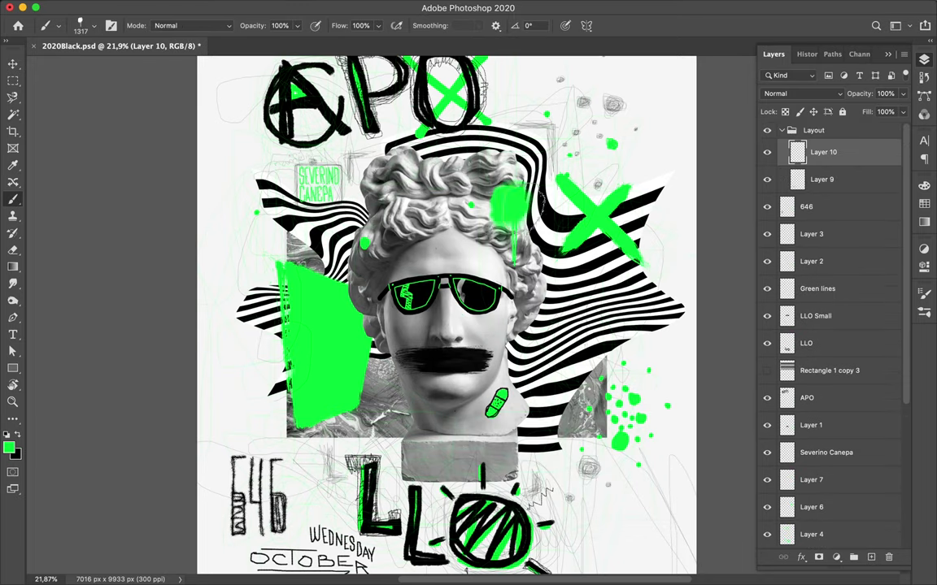
left_click(87, 26)
scroll(72, 220, "down", 10)
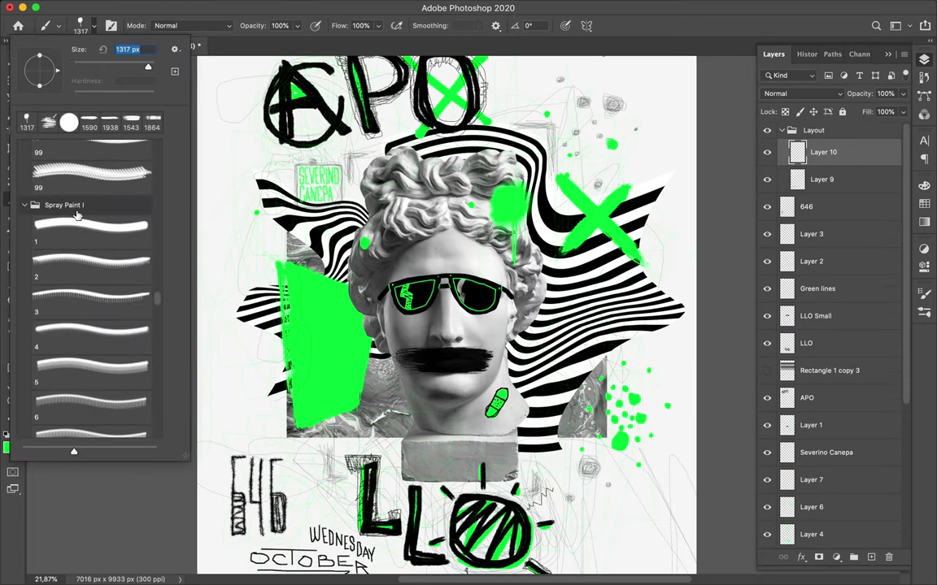
scroll(81, 268, "up", 2)
left_click(90, 284)
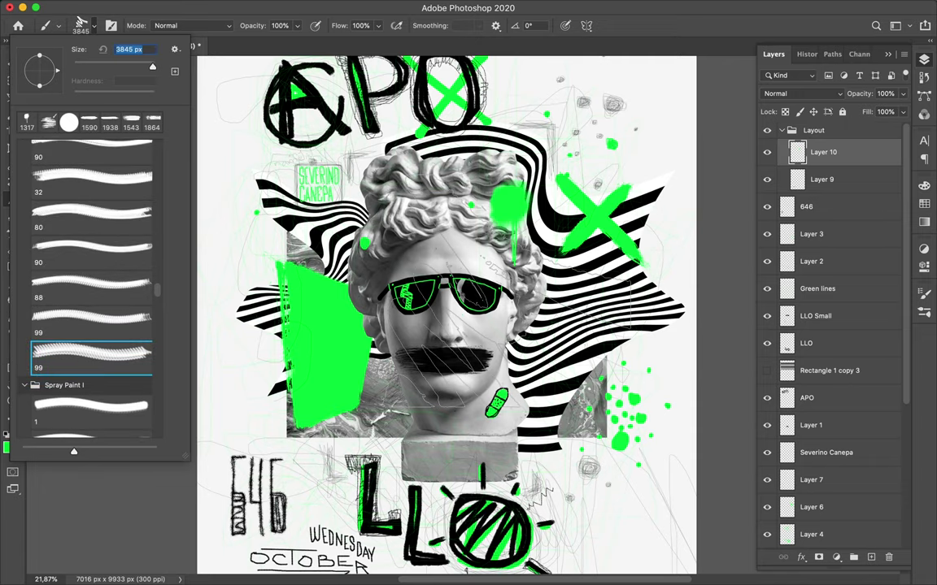
left_click_drag(382, 350, 651, 301)
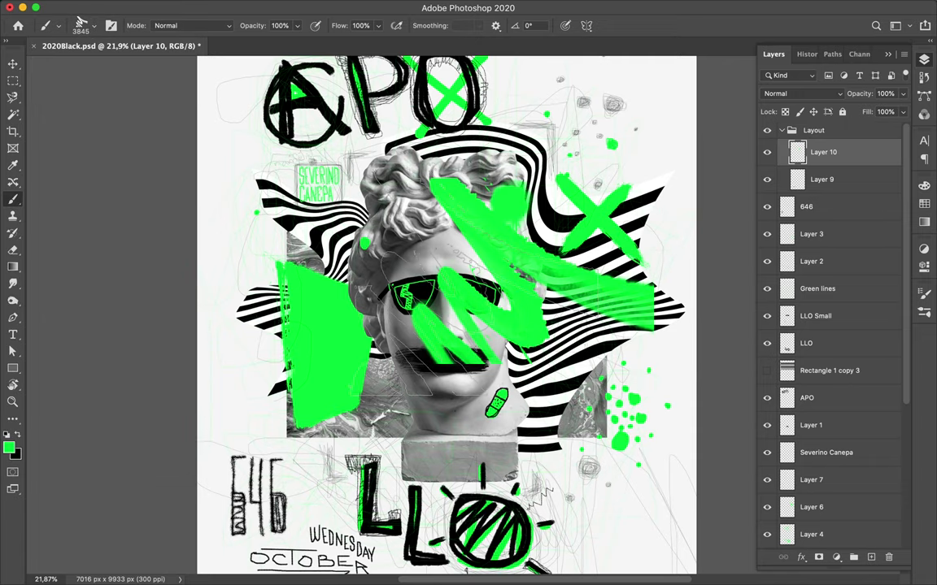
- On another new layer, scribble a black loop over APO with the 90 brush
scroll(506, 351, "down", 2)
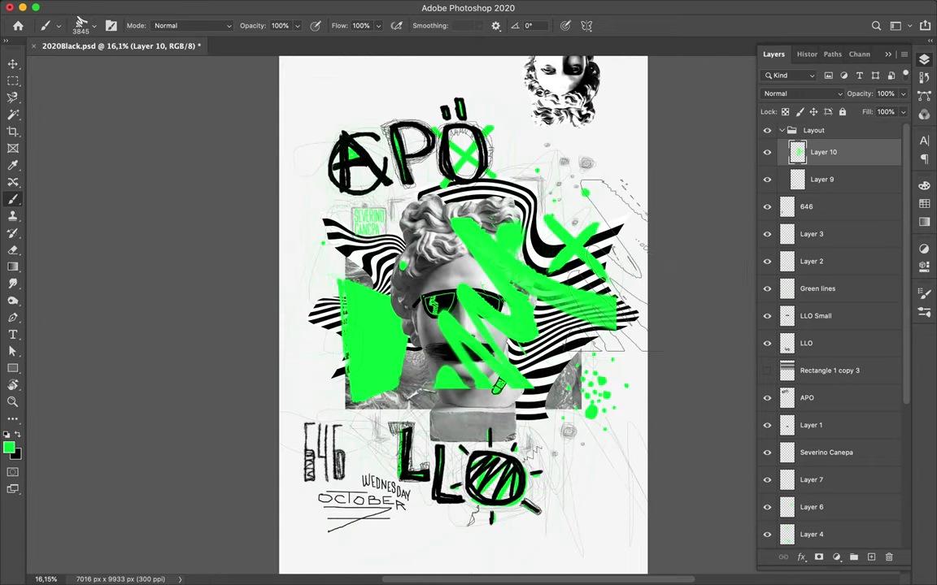
key("ctrl+shift+alt+n")
left_click(82, 24)
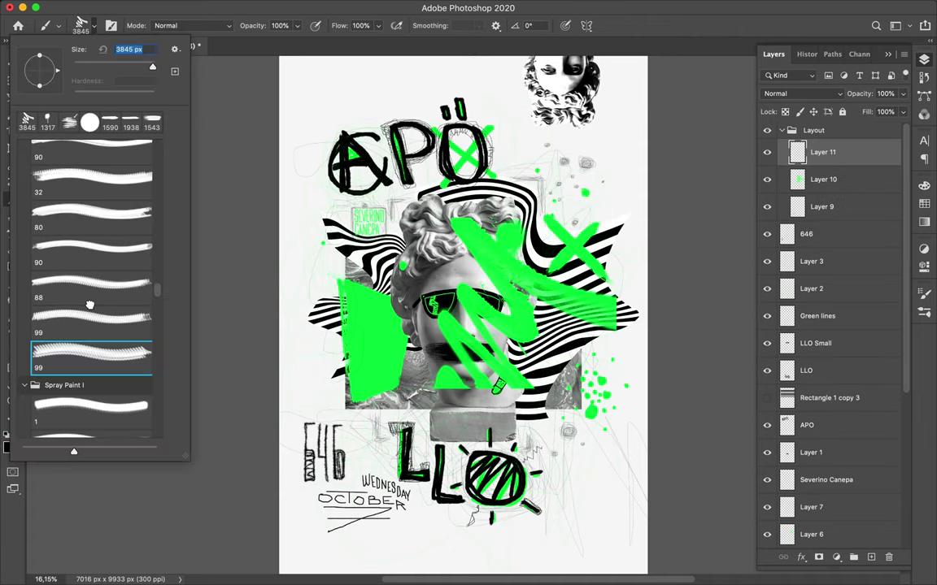
left_click(89, 250)
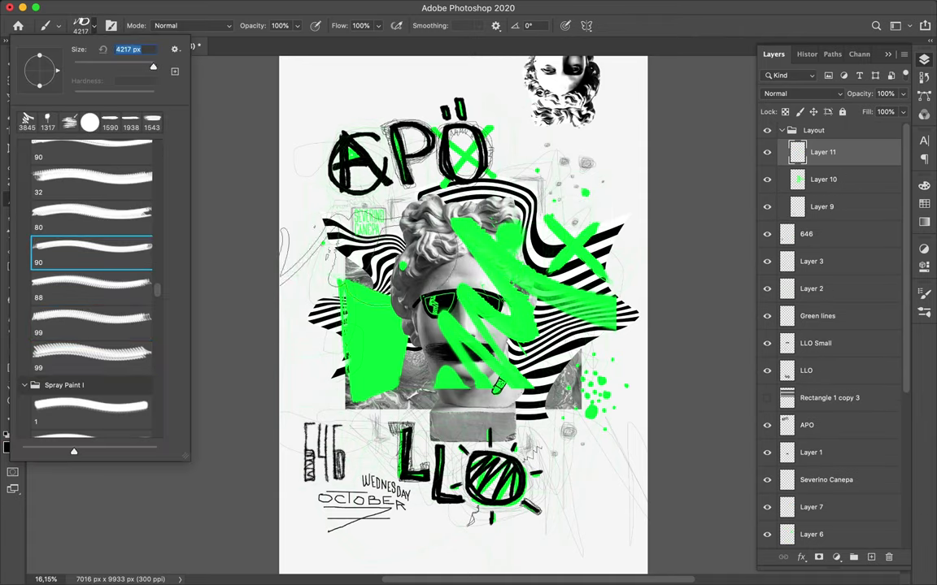
left_click_drag(358, 183, 536, 220)
- Rotate the black scribble and move it down and left across the bust
key("ctrl+t")
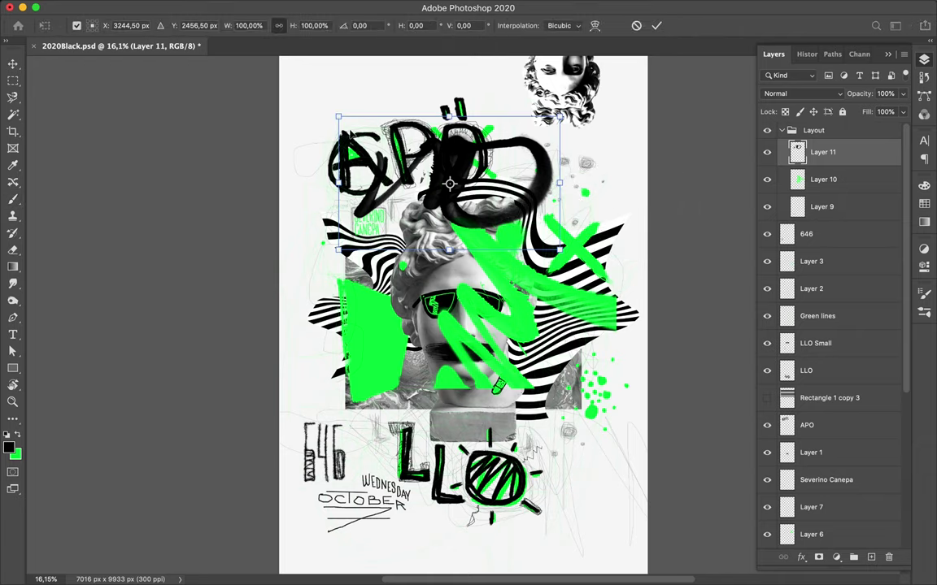
left_click_drag(352, 132, 401, 152)
key("Return")
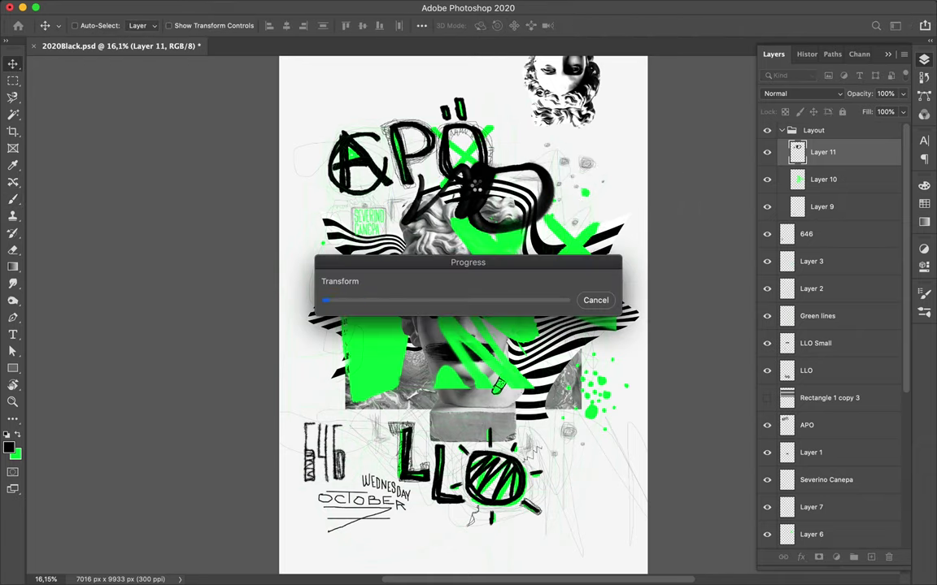
left_click_drag(455, 187, 358, 268)
- Reorder layers so Layer 11 sits between Levels 2 and Layer 8, then save 2020Black.psd
left_click_drag(822, 152, 809, 439)
scroll(822, 390, "down", 5)
left_click(820, 398)
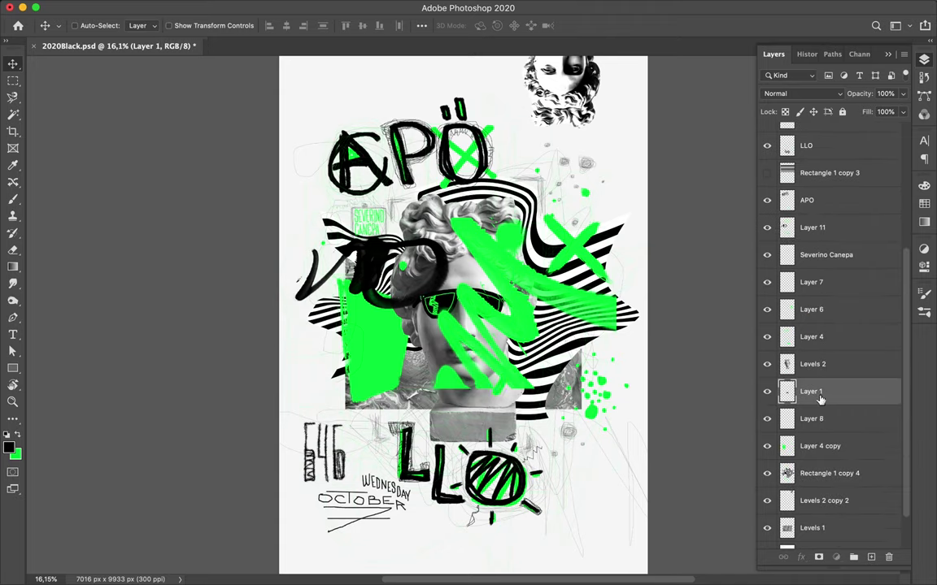
key("alt+bracketright")
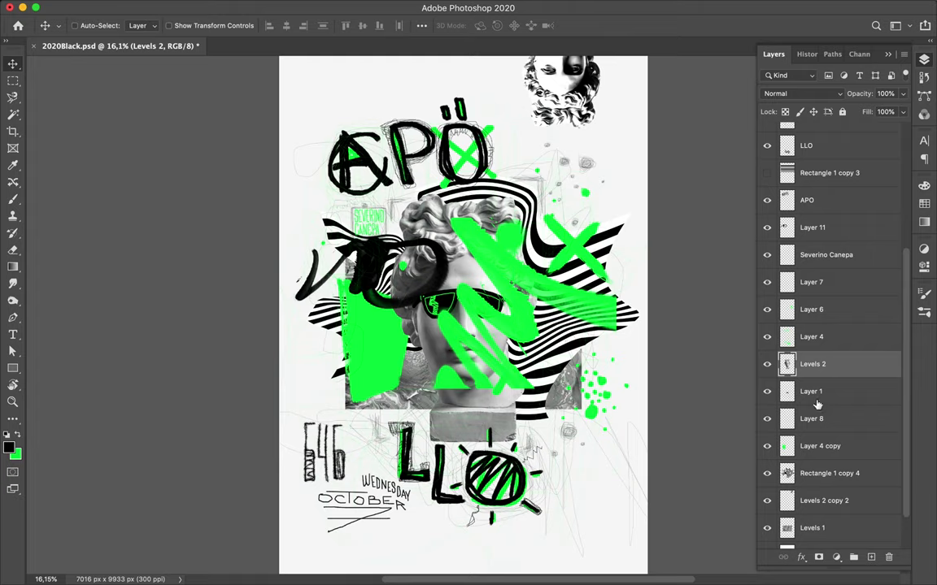
left_click(809, 229)
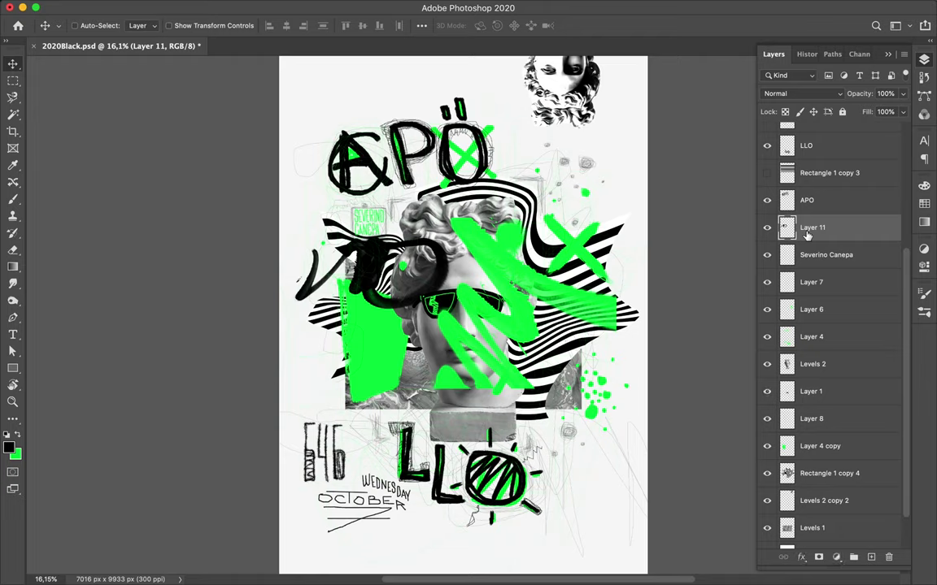
left_click_drag(806, 233, 806, 241)
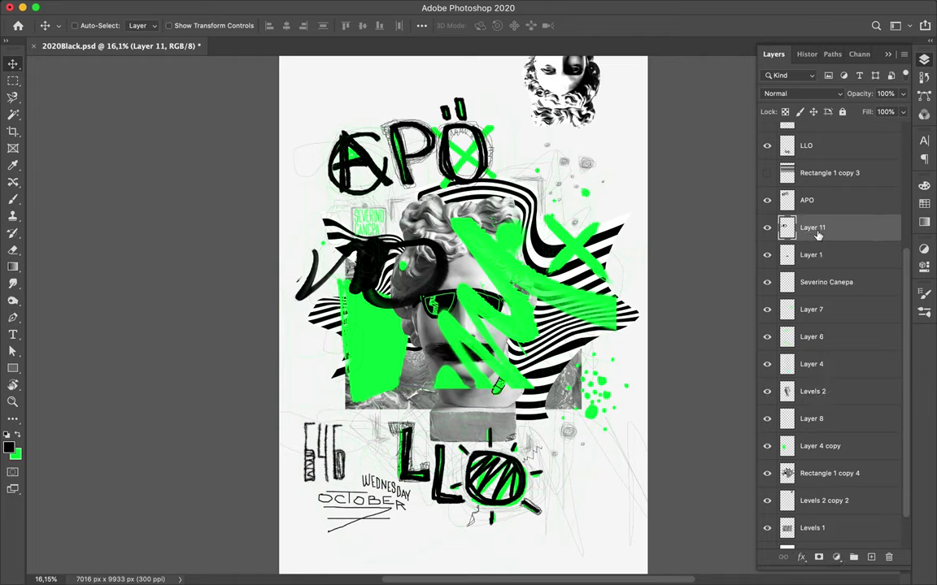
left_click_drag(817, 234, 805, 402)
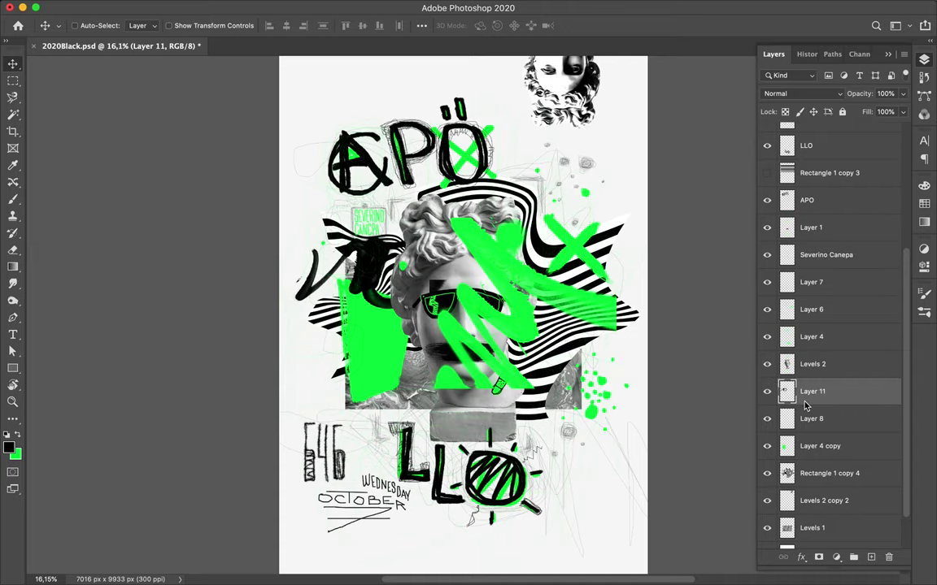
key("ctrl+s")
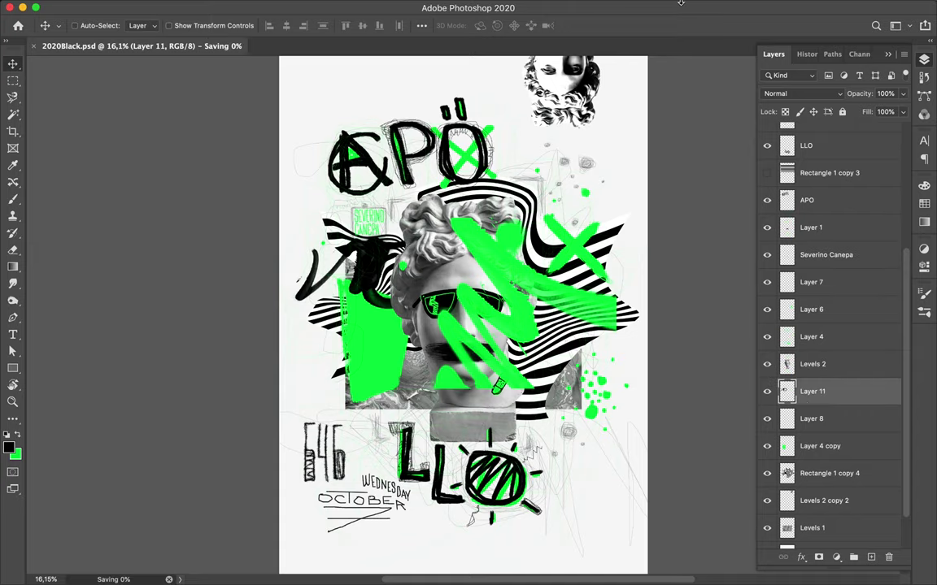